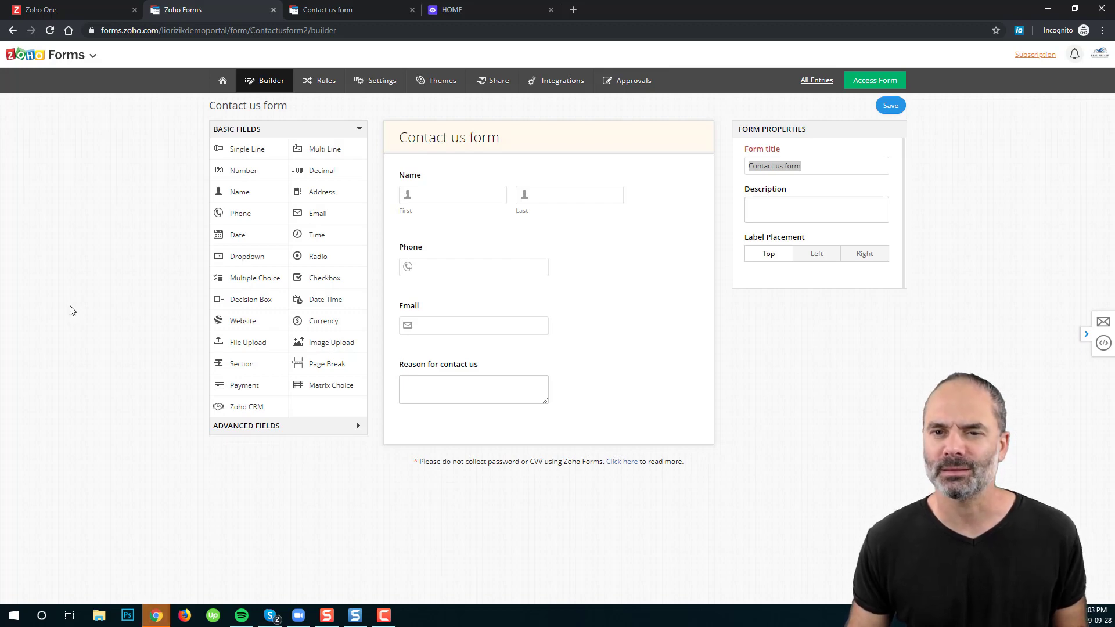
Step: Open the home-icon dropdown listing Forms, Reports, Users, Tasks and Approvals
click(225, 82)
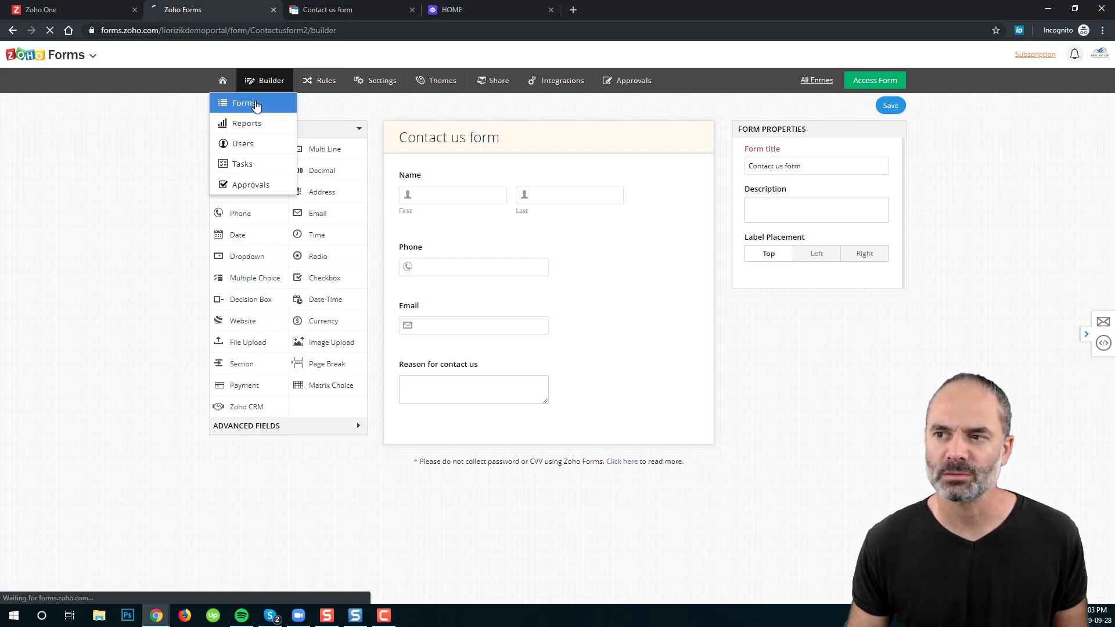
Step: From the Forms list, create a new blank form named 'Garbage'
click(256, 106)
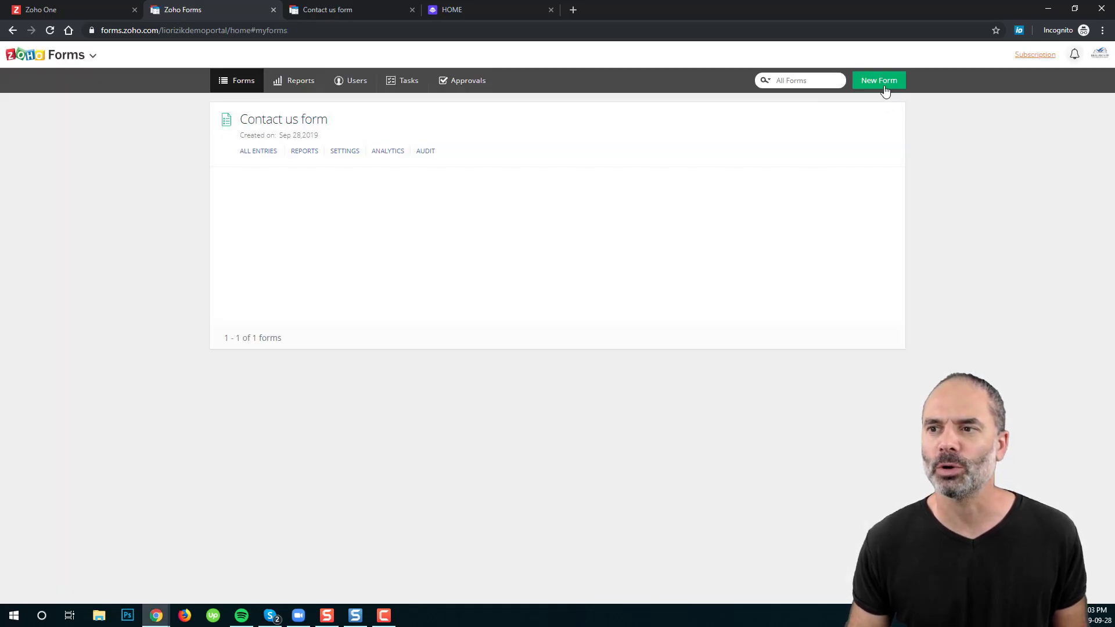
click(868, 82)
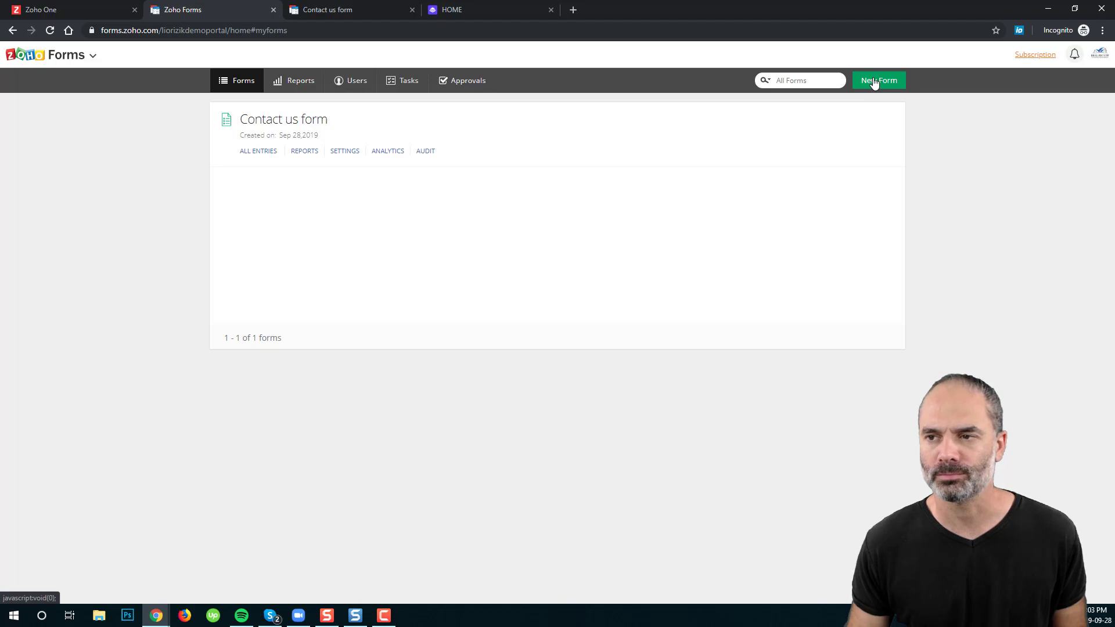
text(Garbage)
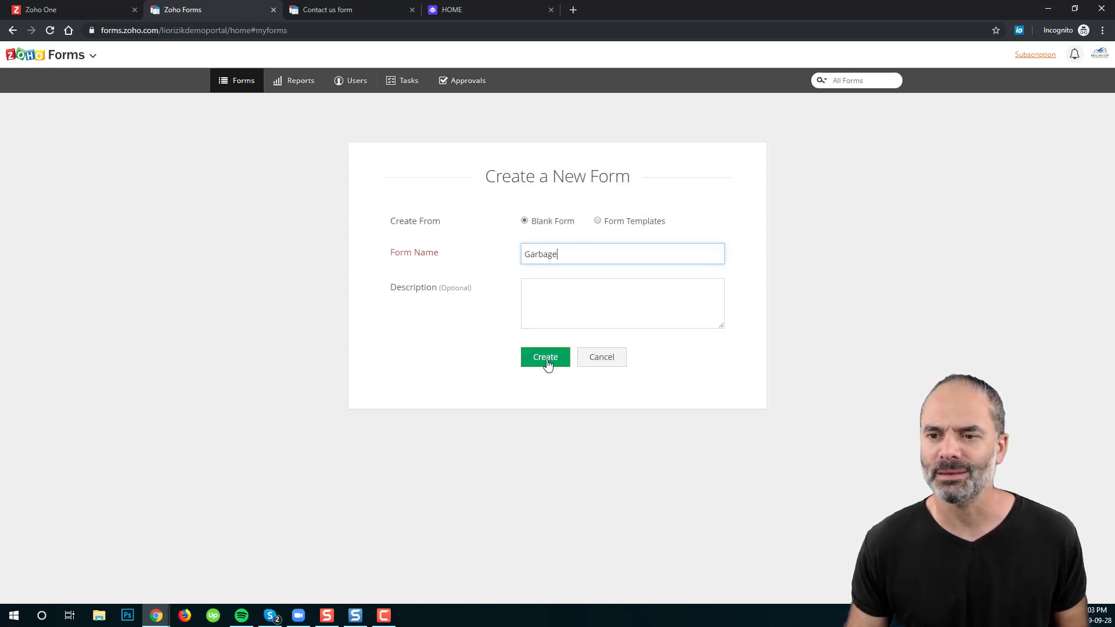
click(549, 358)
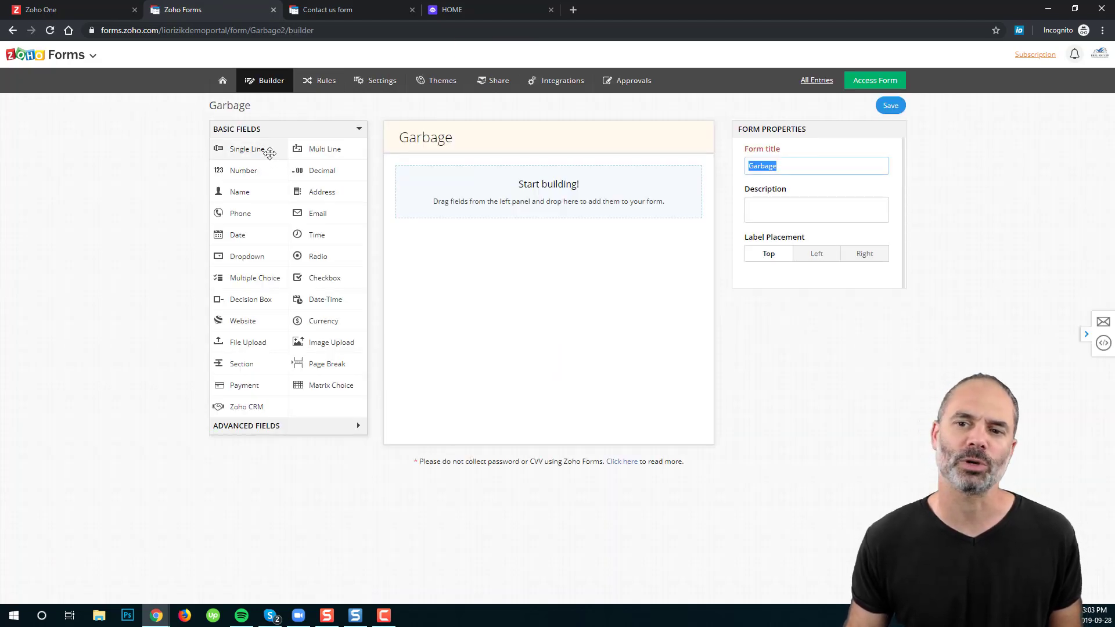
Step: Place a Single Line field, then a Multi Line field beneath it, on the Garbage canvas
drag(252, 151, 511, 195)
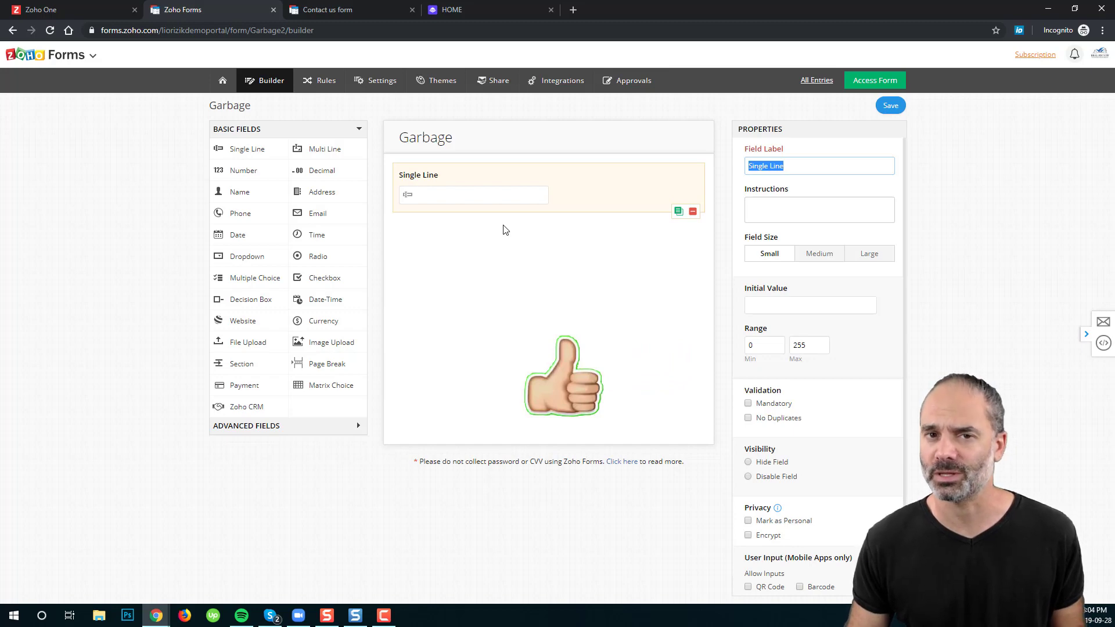
drag(335, 149, 486, 234)
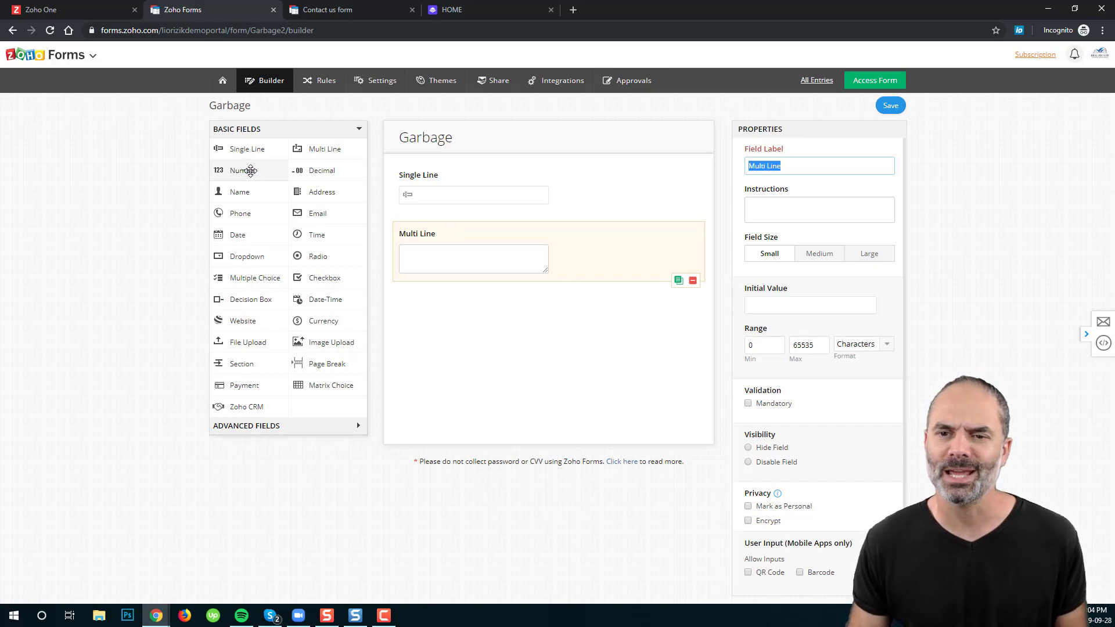
Step: Stack Number, Decimal and Name fields in order below the Multi Line field
drag(247, 170, 587, 316)
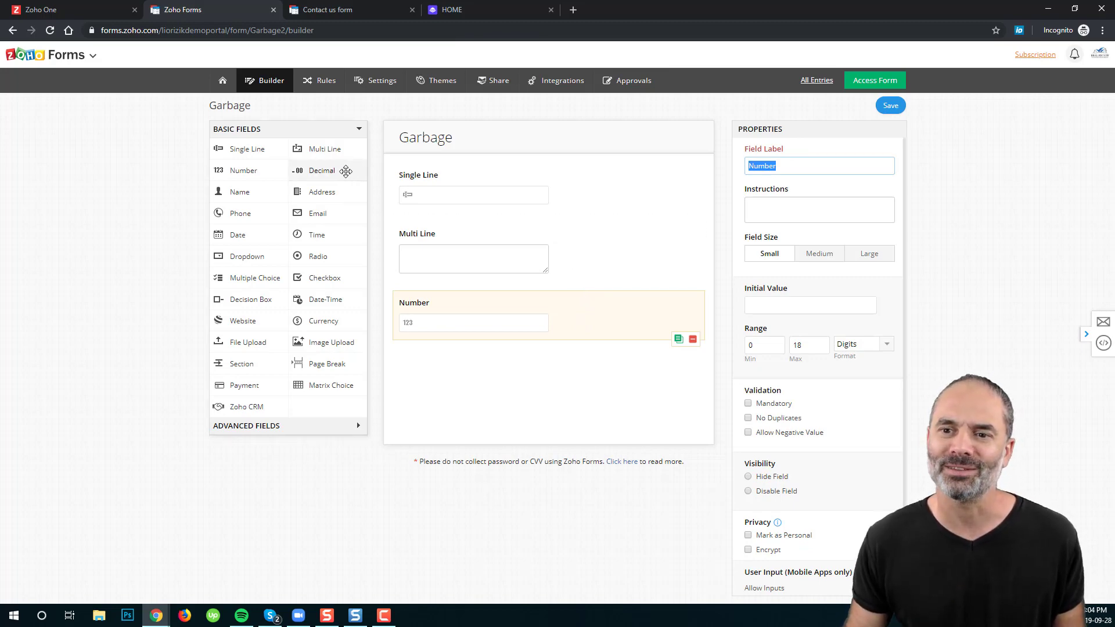
drag(341, 170, 507, 360)
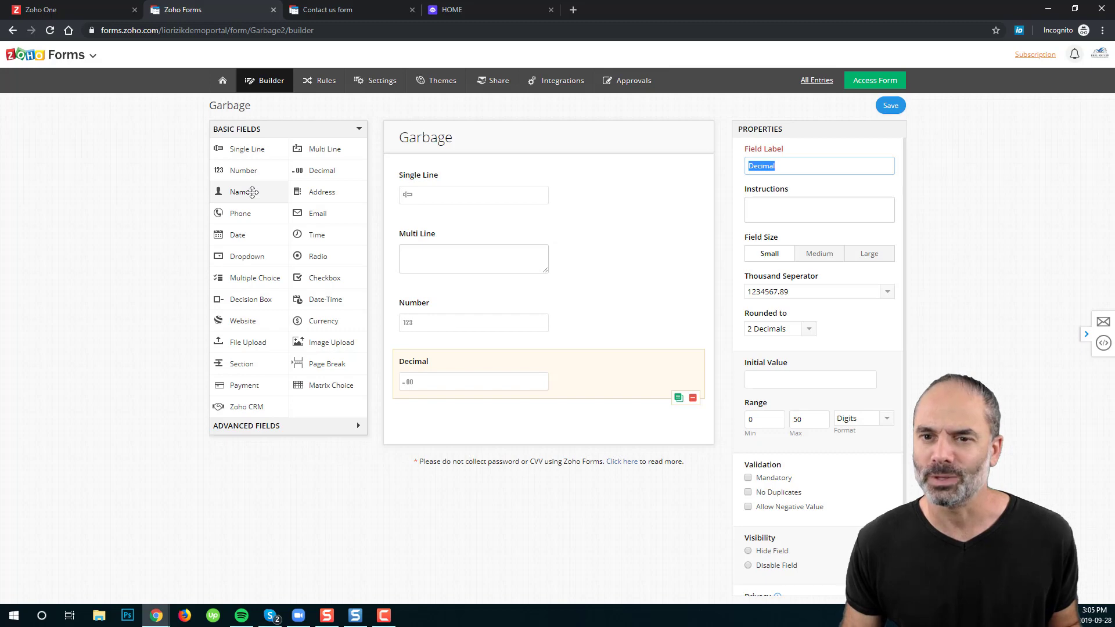
drag(253, 191, 497, 428)
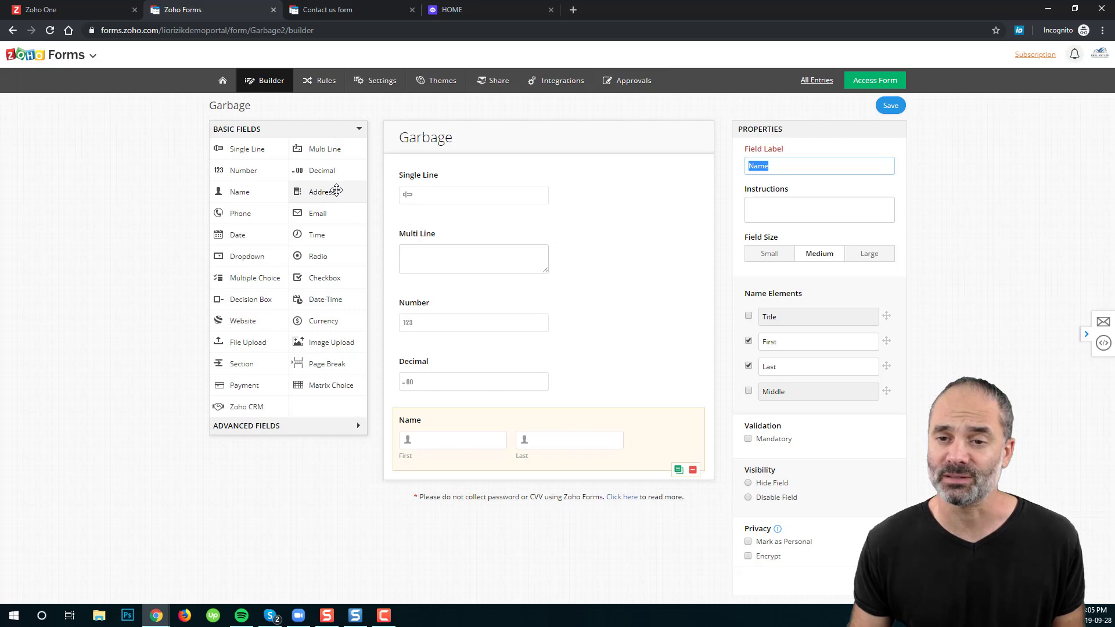
Step: Add Address and Phone fields below Name, with phone format ### - ### - ####
drag(337, 191, 489, 496)
scroll(550, 348, down, 2)
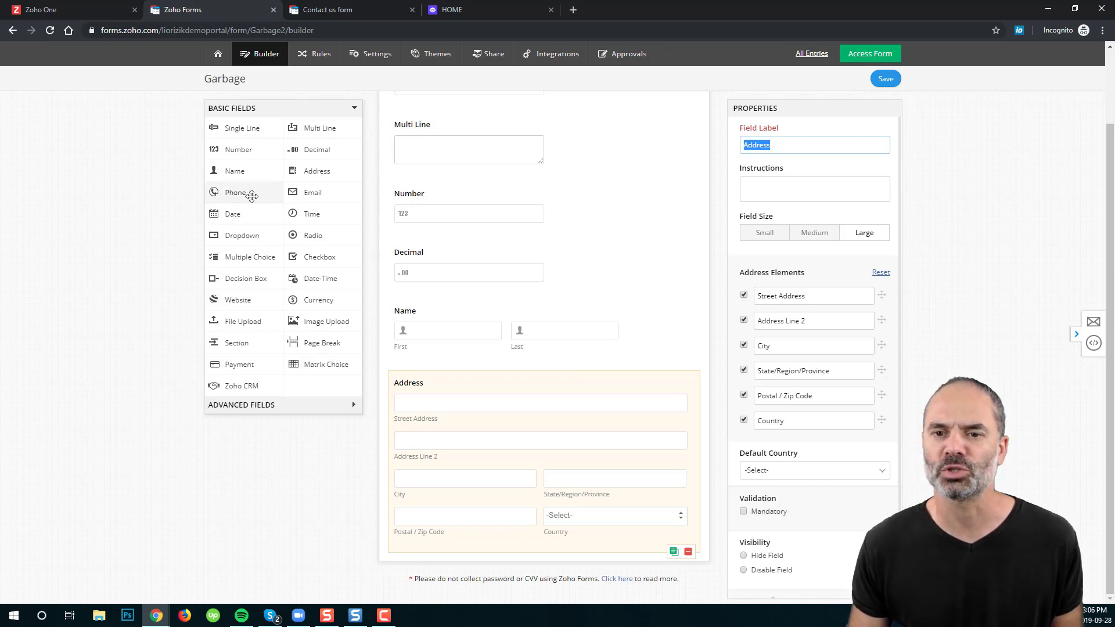
drag(249, 191, 539, 571)
scroll(589, 363, down, 1)
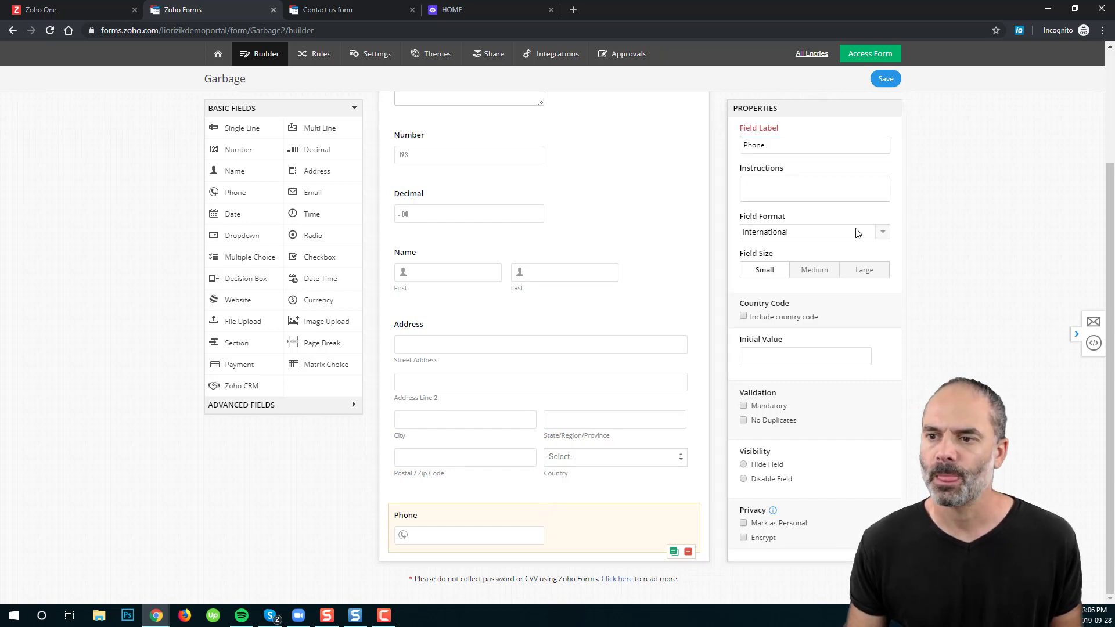
click(795, 232)
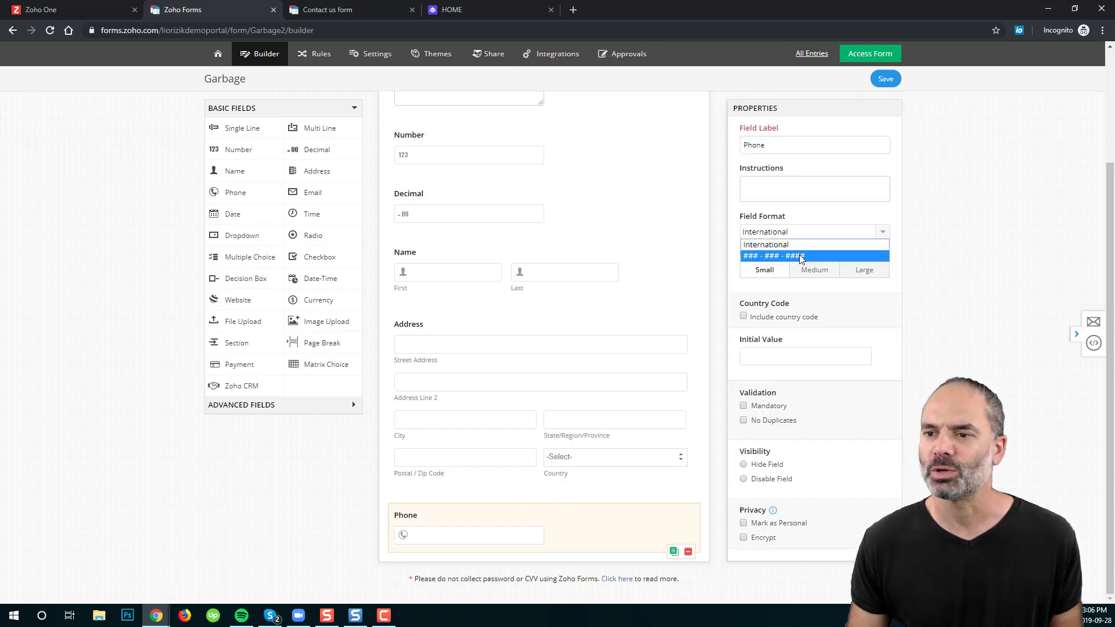
click(801, 256)
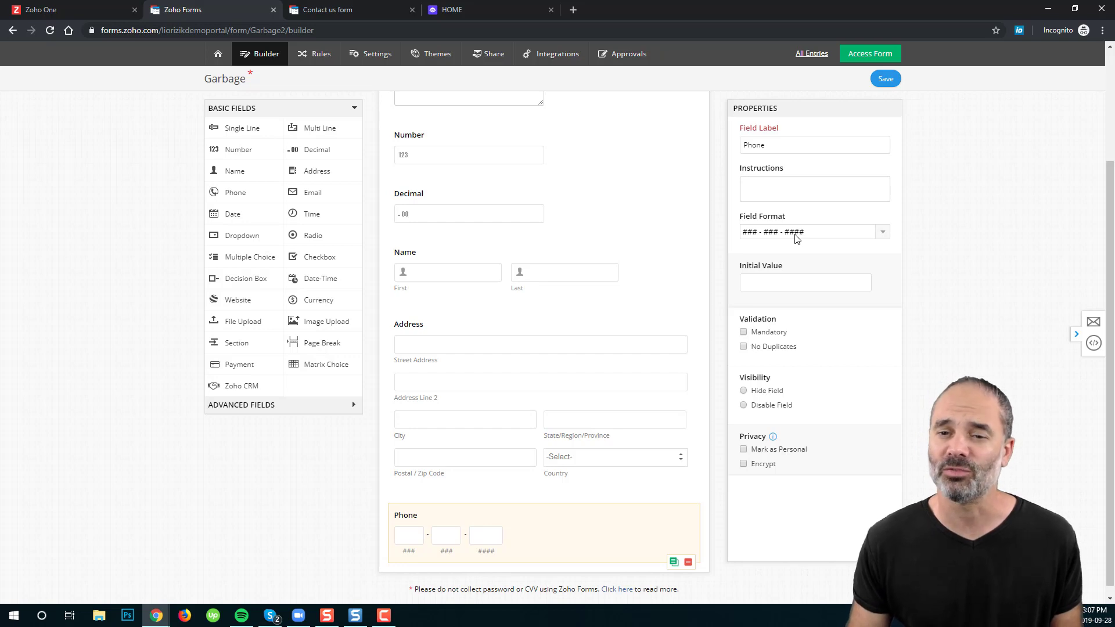
Step: Stack Email, Date and Time fields in order below the Phone field
drag(331, 192, 505, 542)
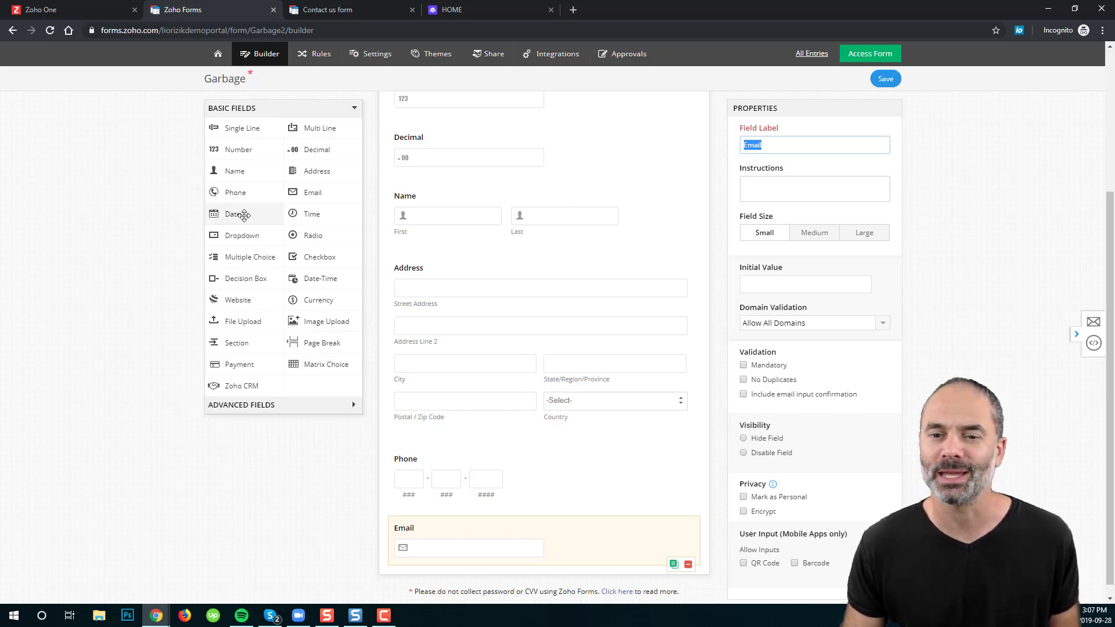
drag(243, 216, 542, 538)
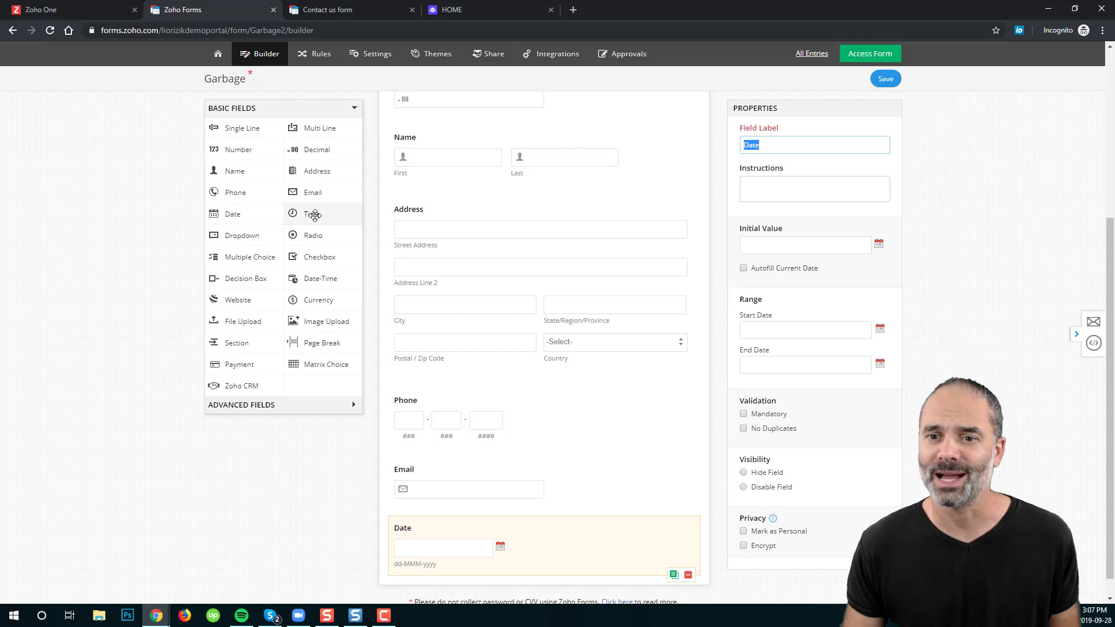
drag(316, 216, 523, 526)
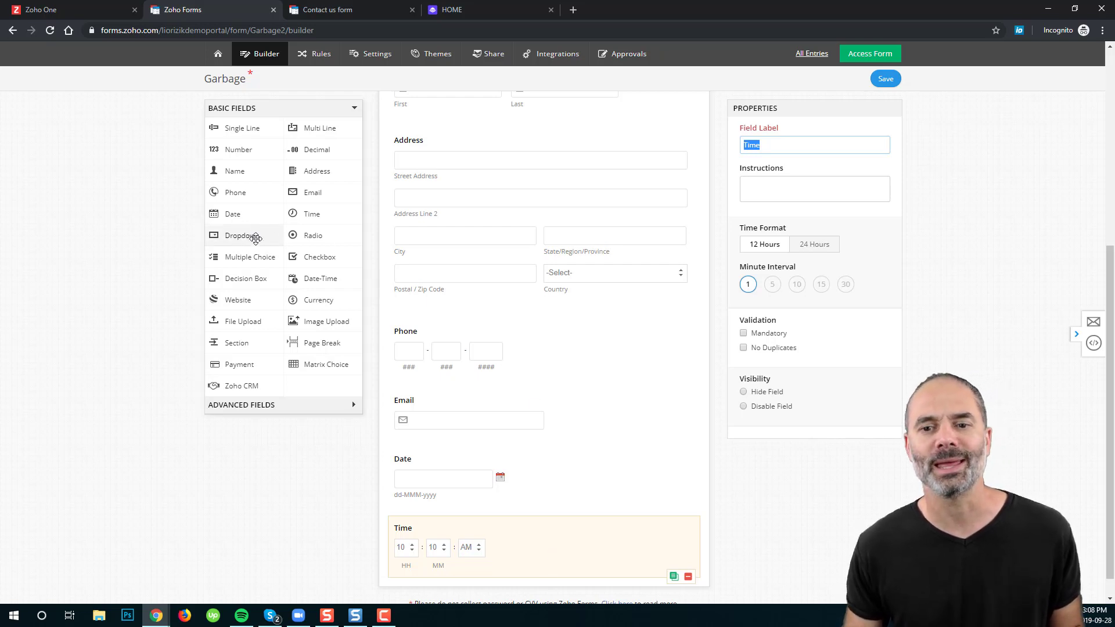
Step: Add a Categories dropdown below Time with choices Category 1 through Category 4
drag(250, 236, 506, 528)
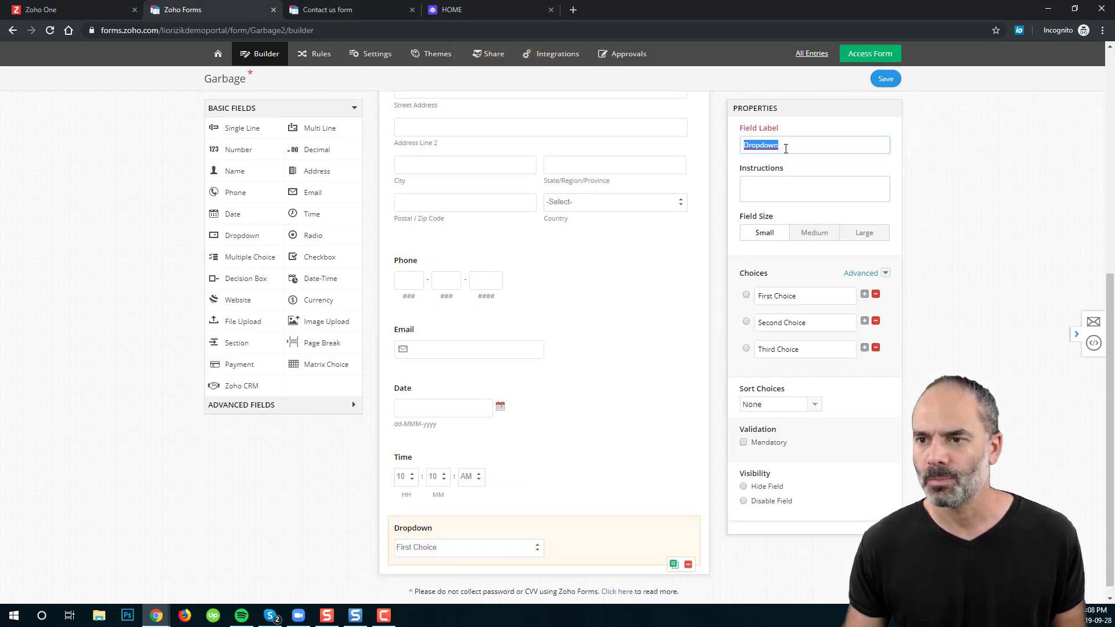
text(Categories)
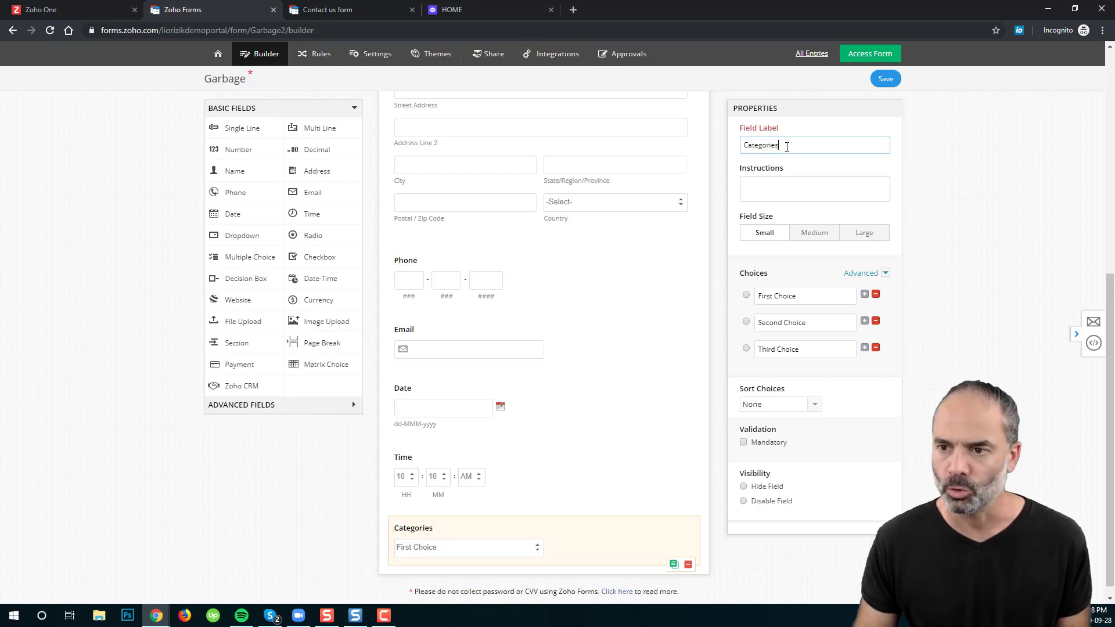
click(802, 291)
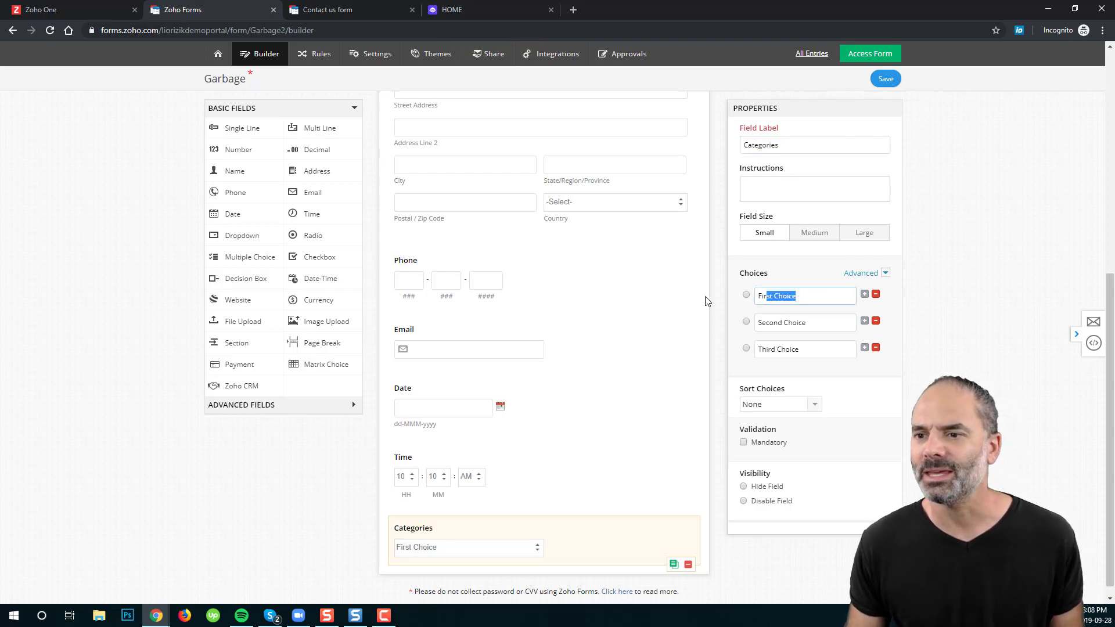
text(Category 1)
key(Tab)
text(Category 1)
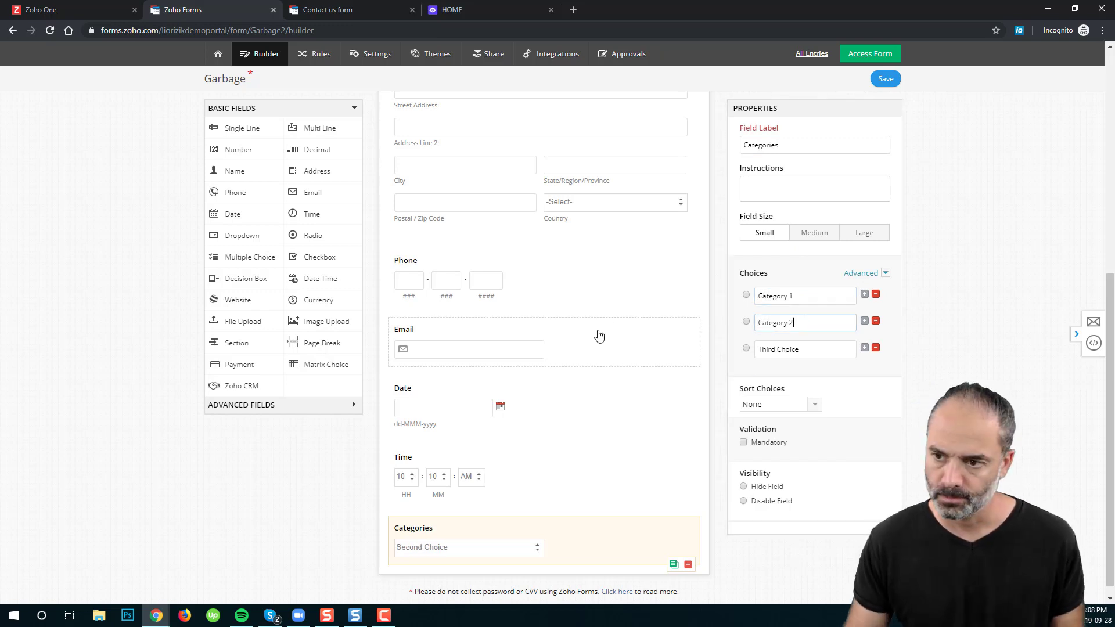
key(Tab)
text(Category 1)
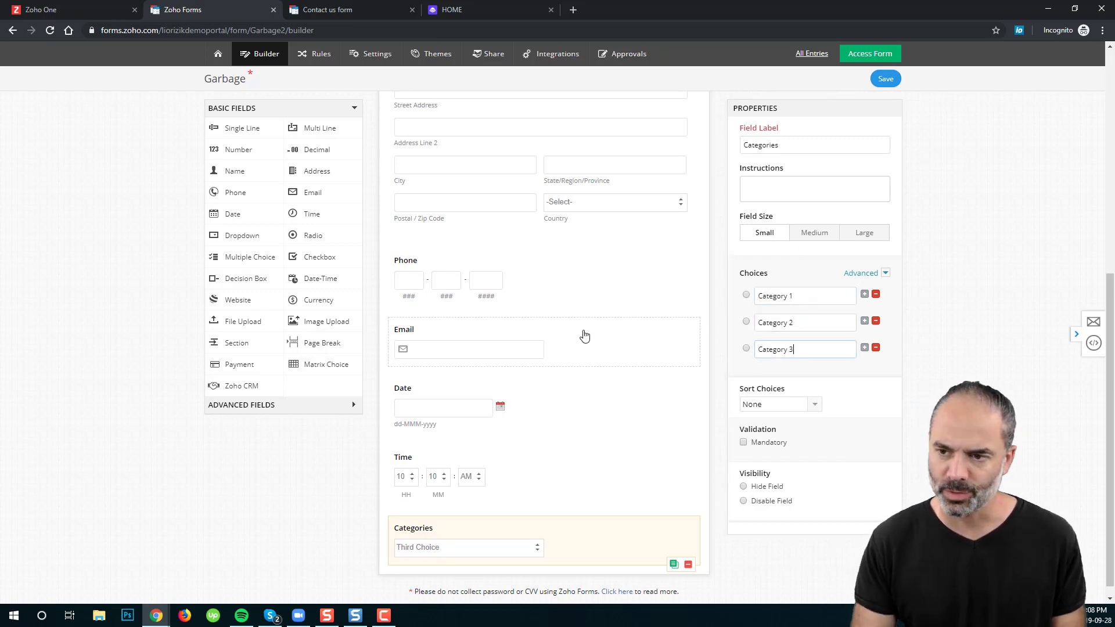
click(865, 348)
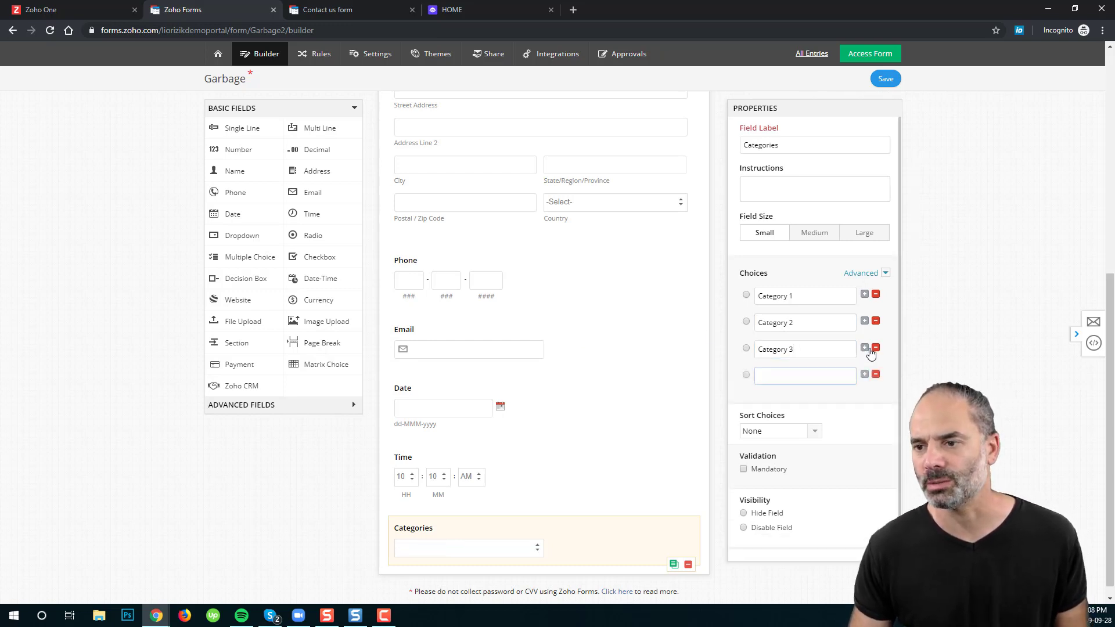
text(Category 1)
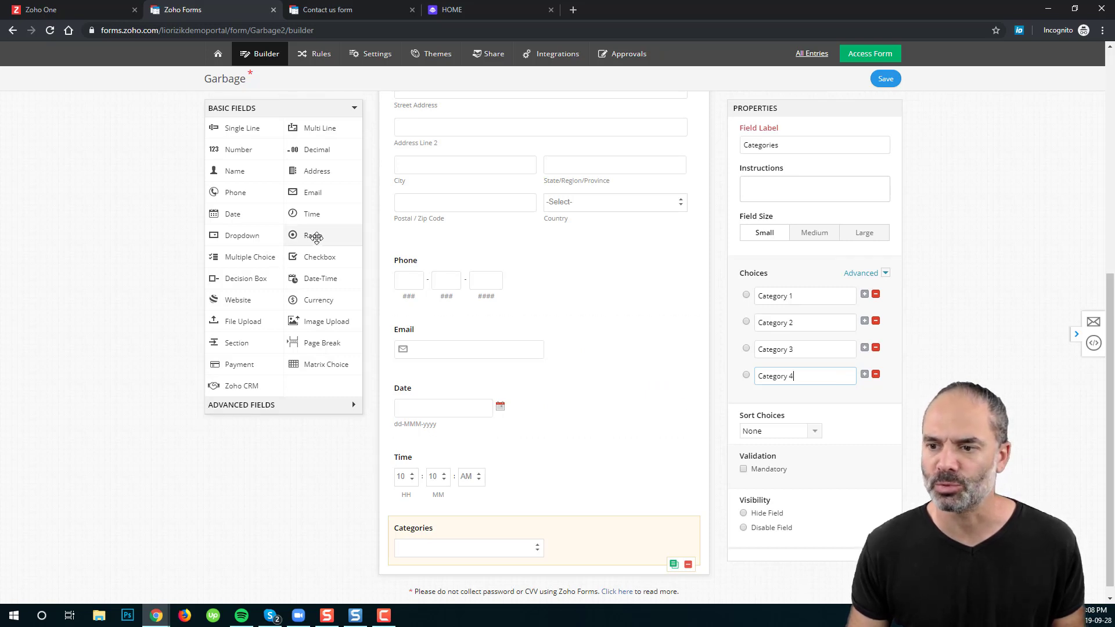
Step: Add a radio field below Categories and label it 'Car Types'
drag(314, 238, 511, 543)
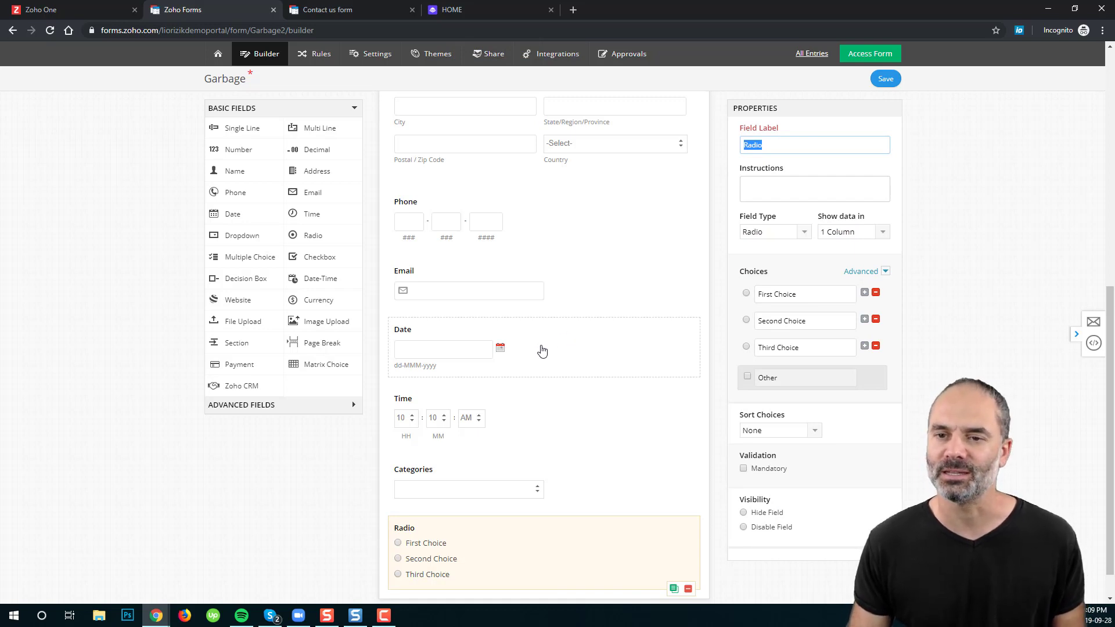
click(769, 144)
key(ctrl+a)
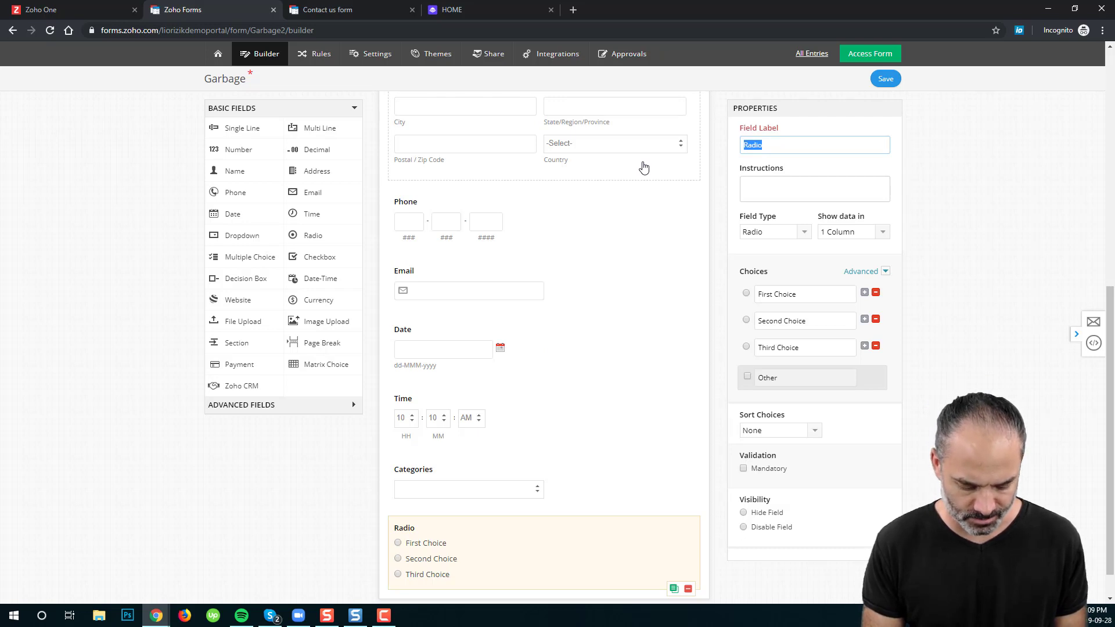
text(Car )
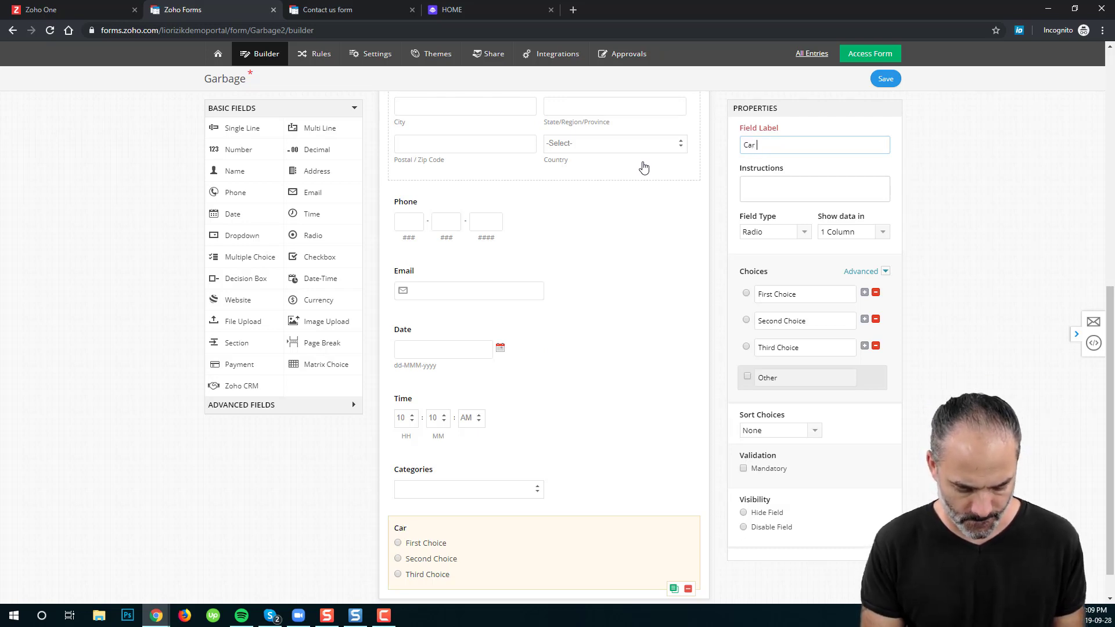
text(Types)
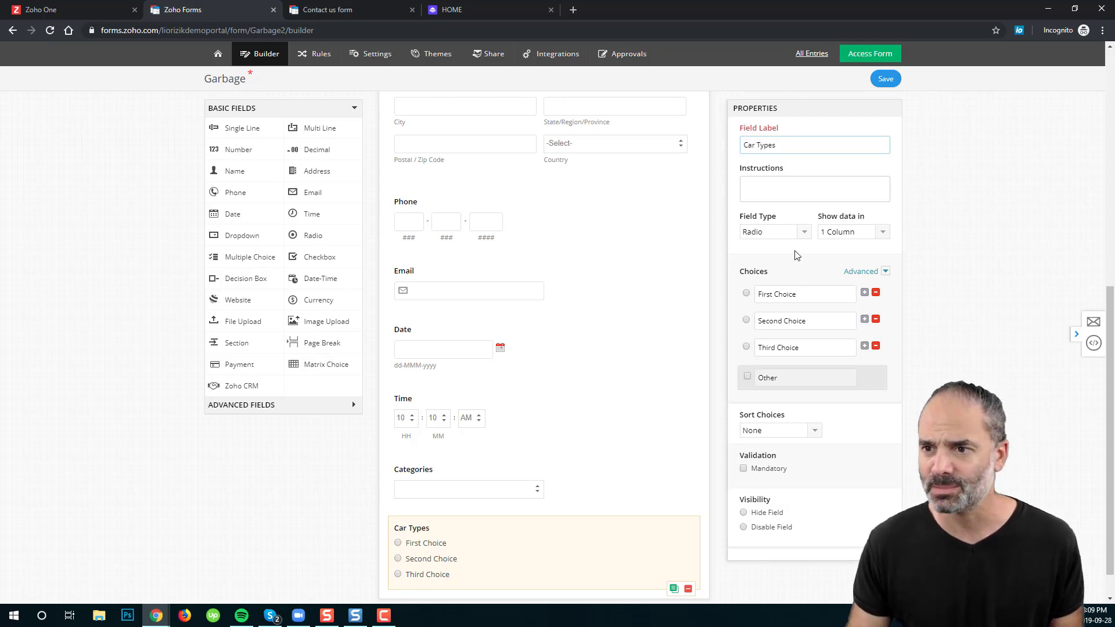
Step: Rename the radio choices to Honda and Toyota and delete the Third Choice
click(825, 293)
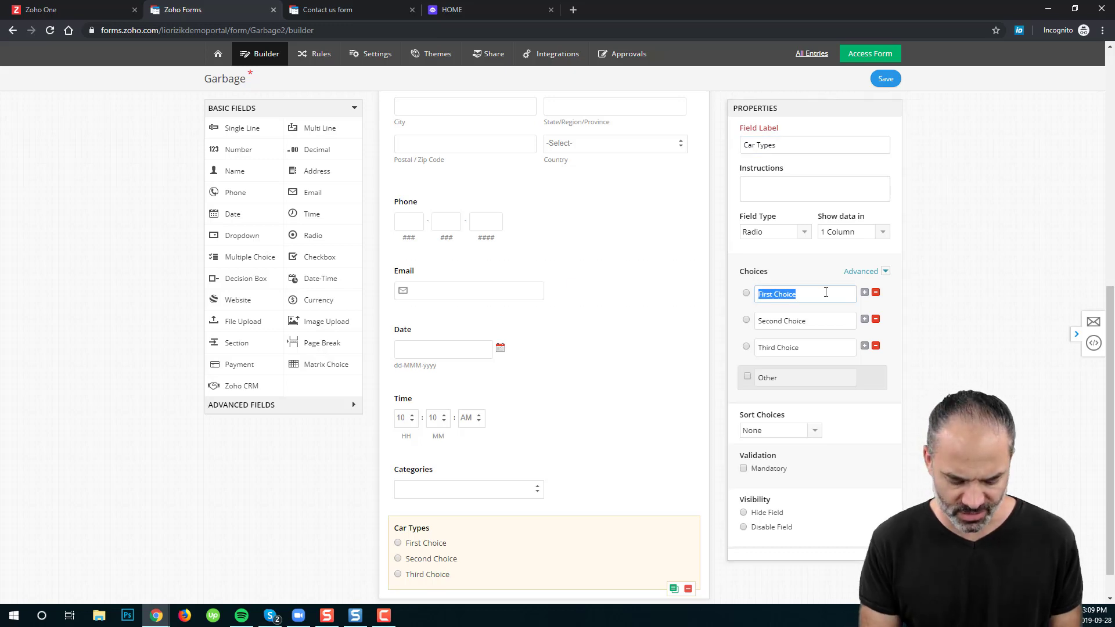
text(Honda)
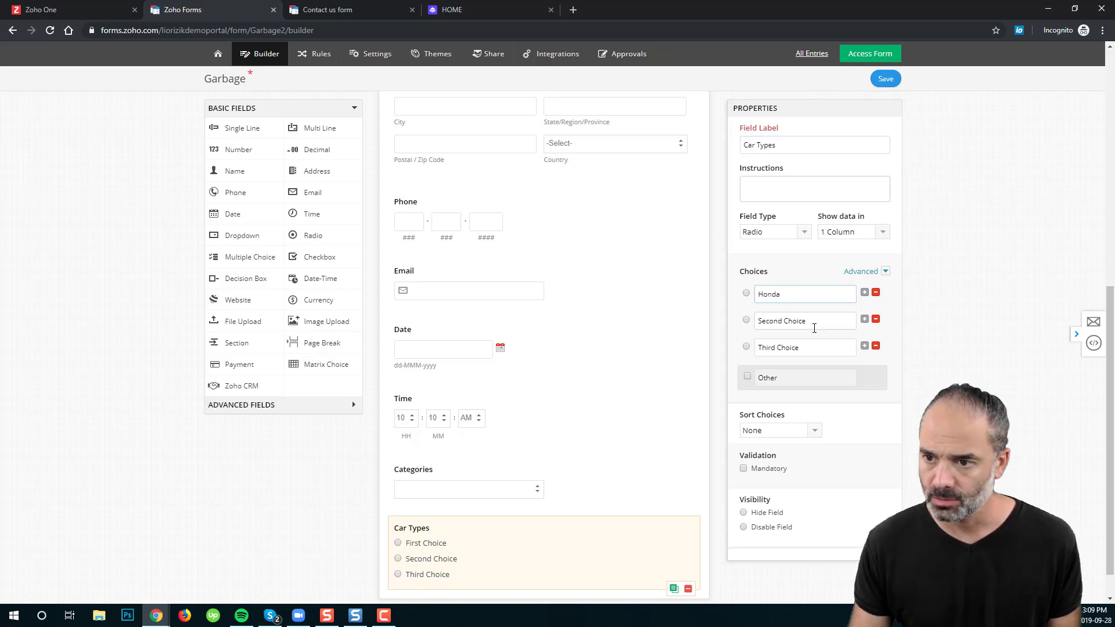
click(812, 323)
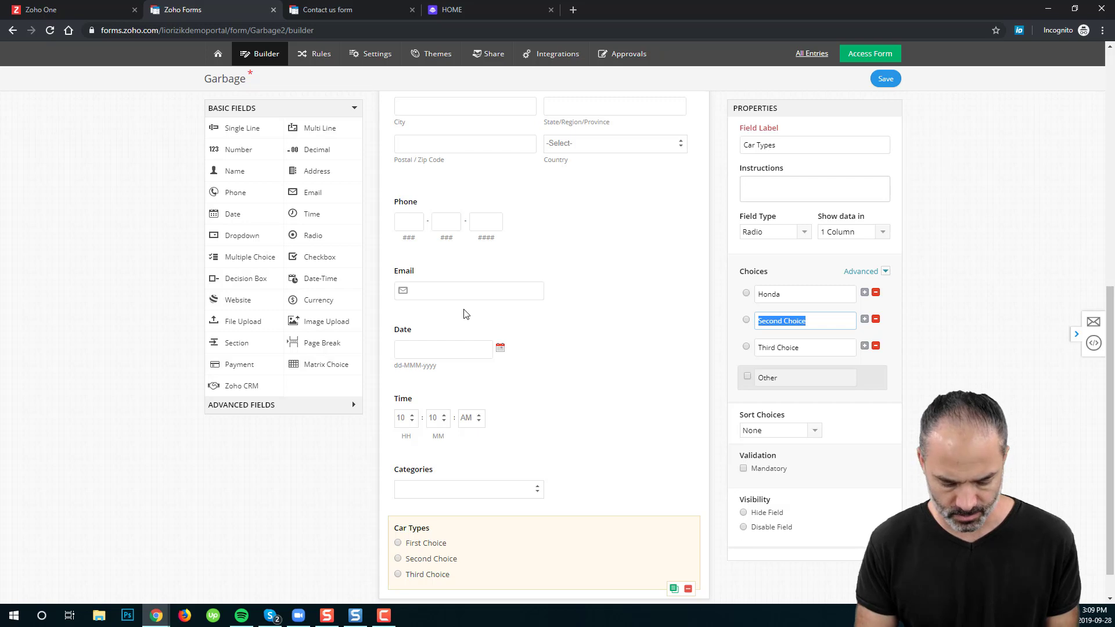
text(Toyota)
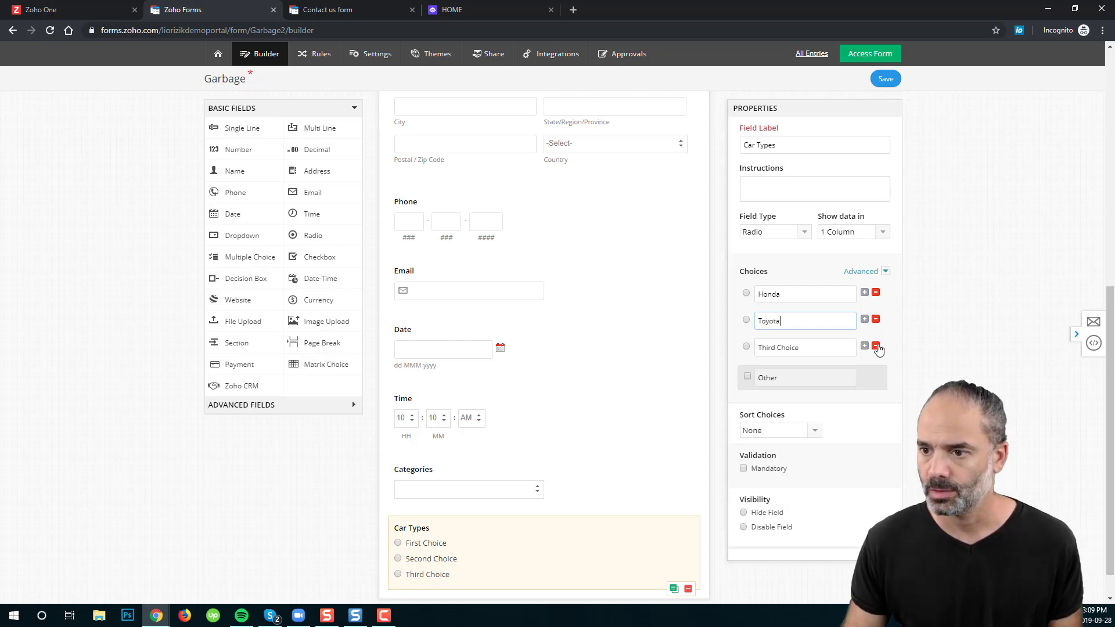
click(875, 346)
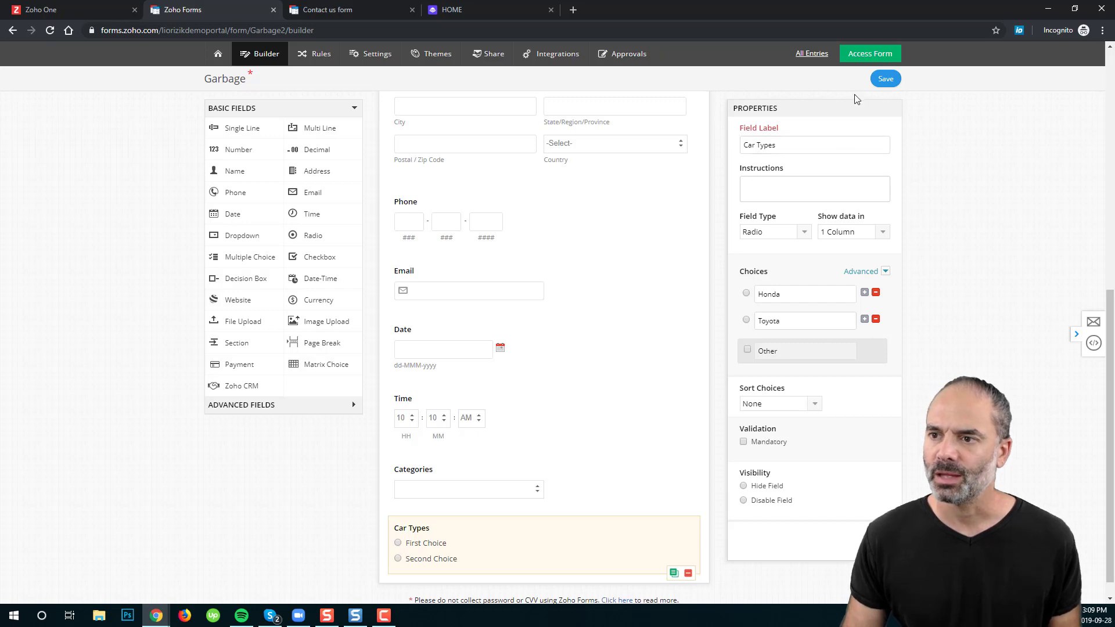
Step: Save the Garbage form and open its published version in a new tab
click(882, 80)
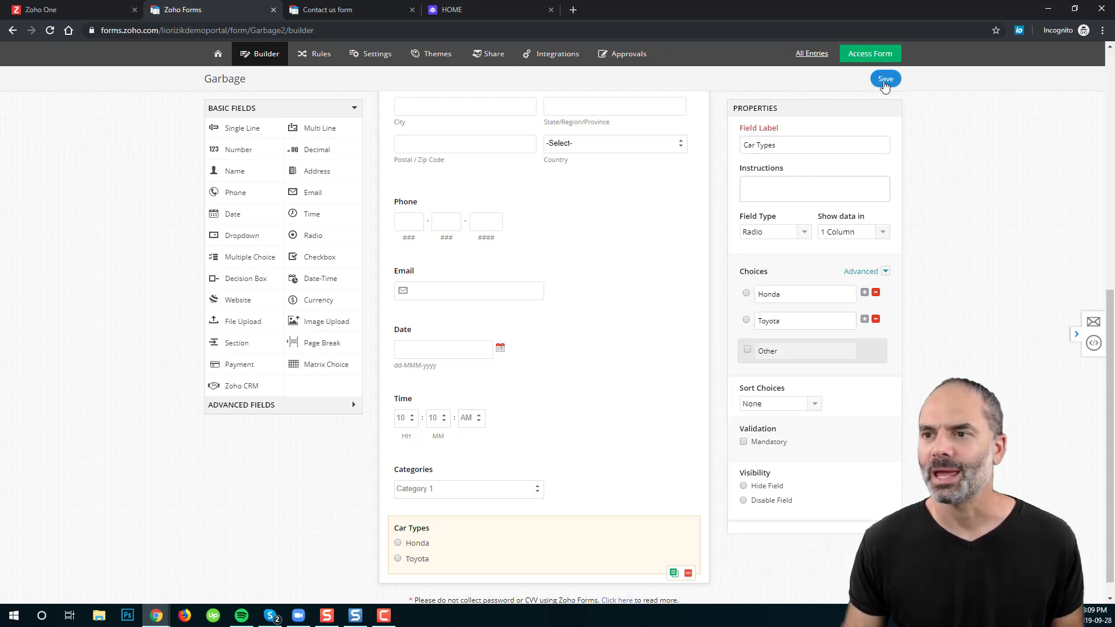
click(871, 54)
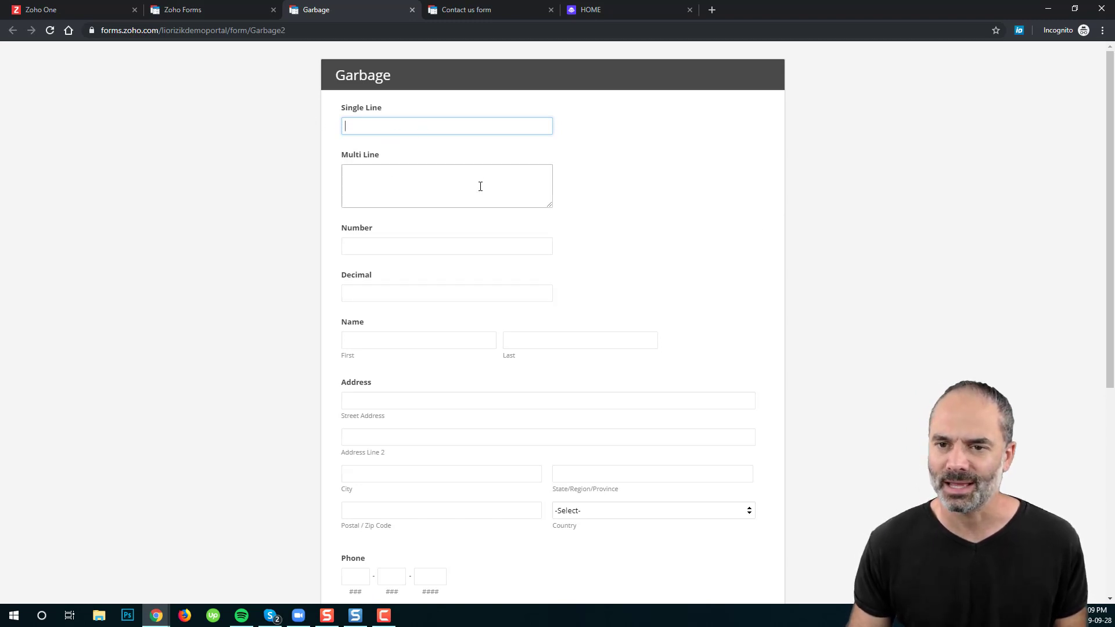
Step: Enter test text in Multi Line and Single Line, 546456 in Number, 45654 in Decimal
click(407, 182)
text(asdas)
key(Return)
text(d)
key(Return)
text(asd)
click(426, 124)
text(as das das)
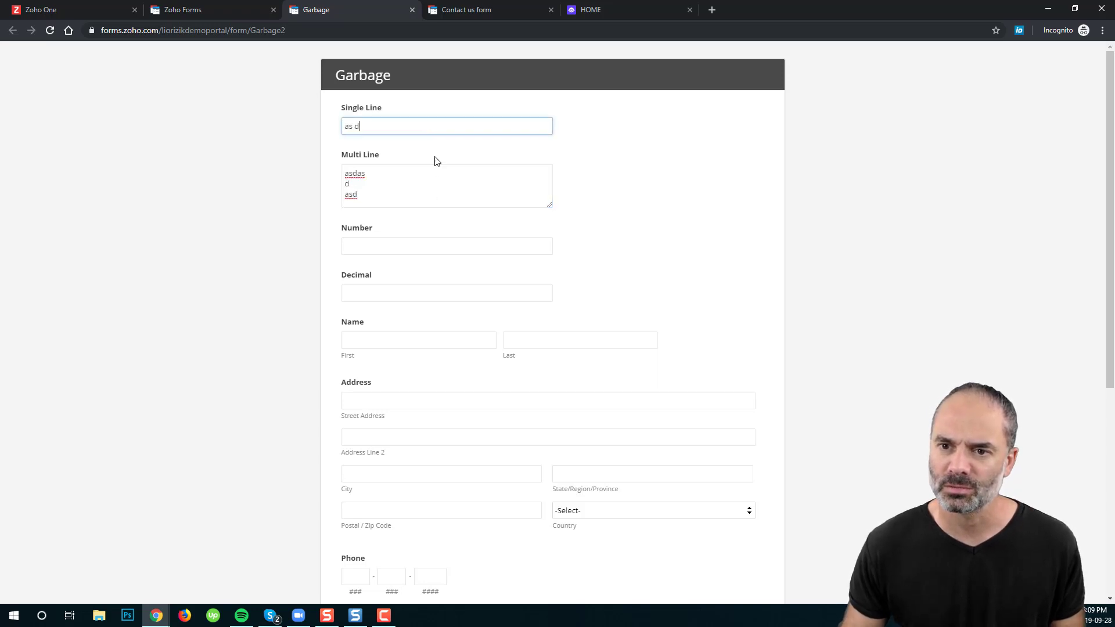
text( d)
click(433, 245)
text(546456)
click(391, 295)
text(45654.20)
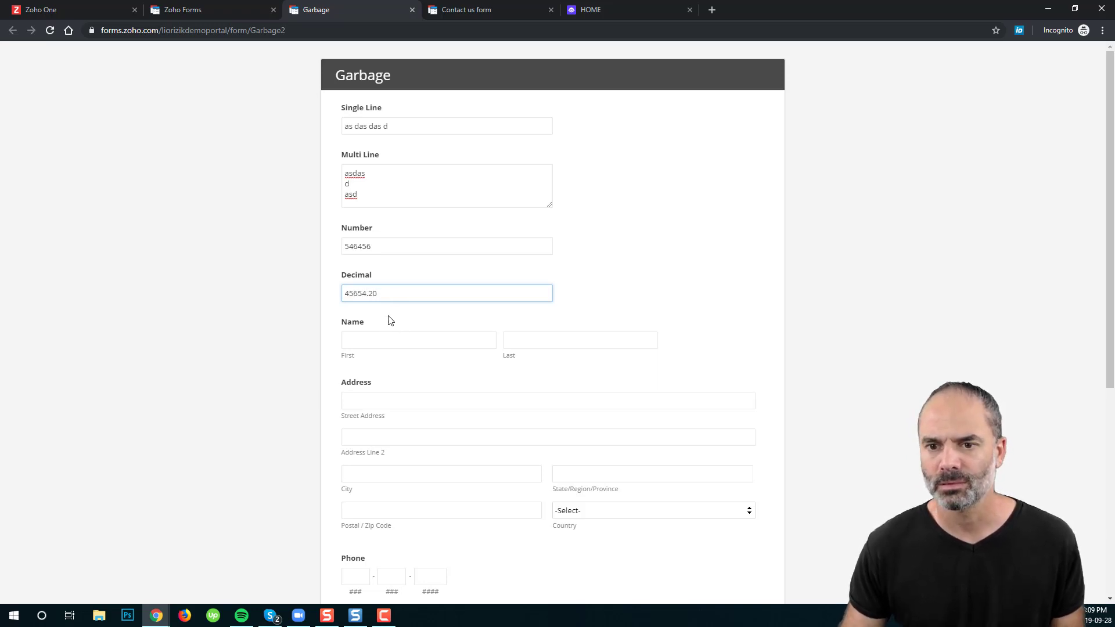
Step: Autofill the Name and Address fields from a saved browser entry
click(397, 343)
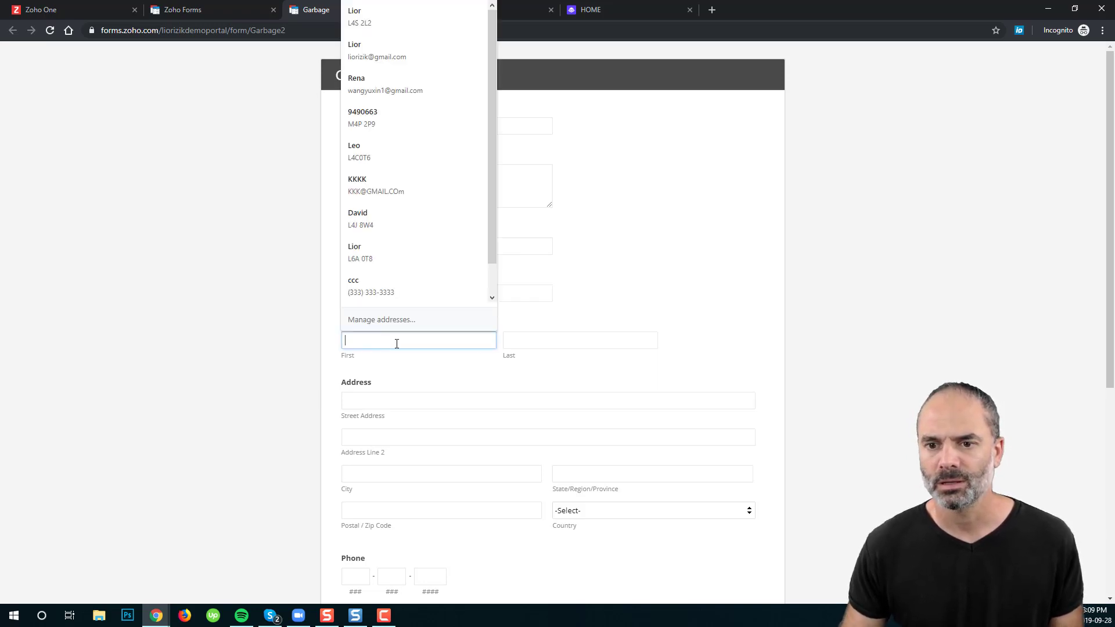
click(409, 256)
scroll(560, 340, down, 2)
click(444, 287)
click(966, 291)
scroll(831, 389, down, 1)
Step: Enter a test phone number and fill the email field from a saved suggestion
scroll(831, 390, down, 3)
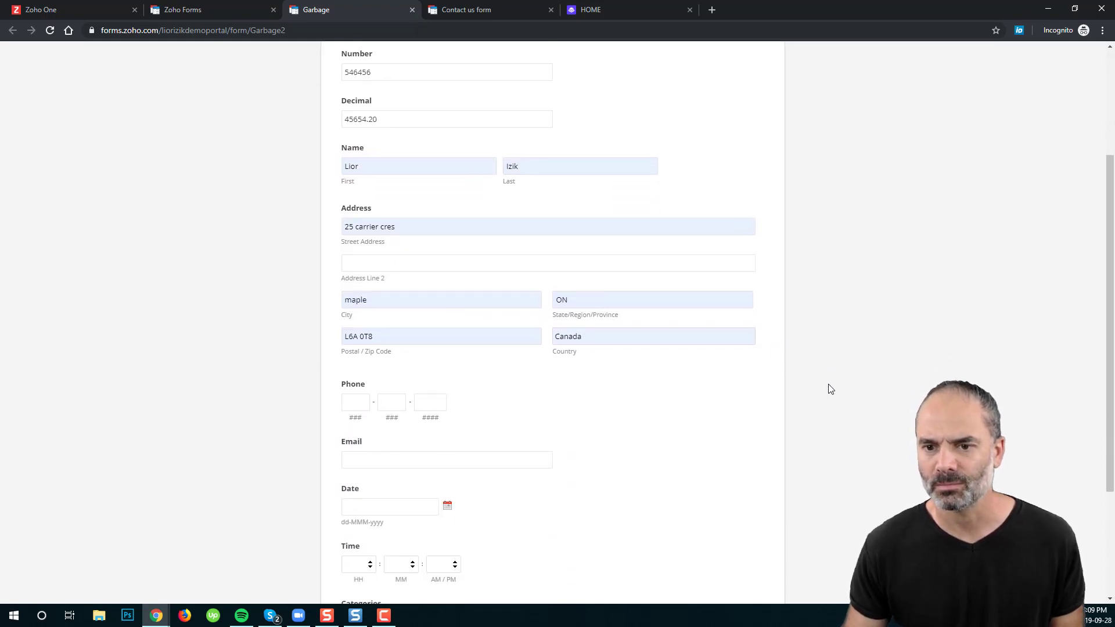
click(357, 345)
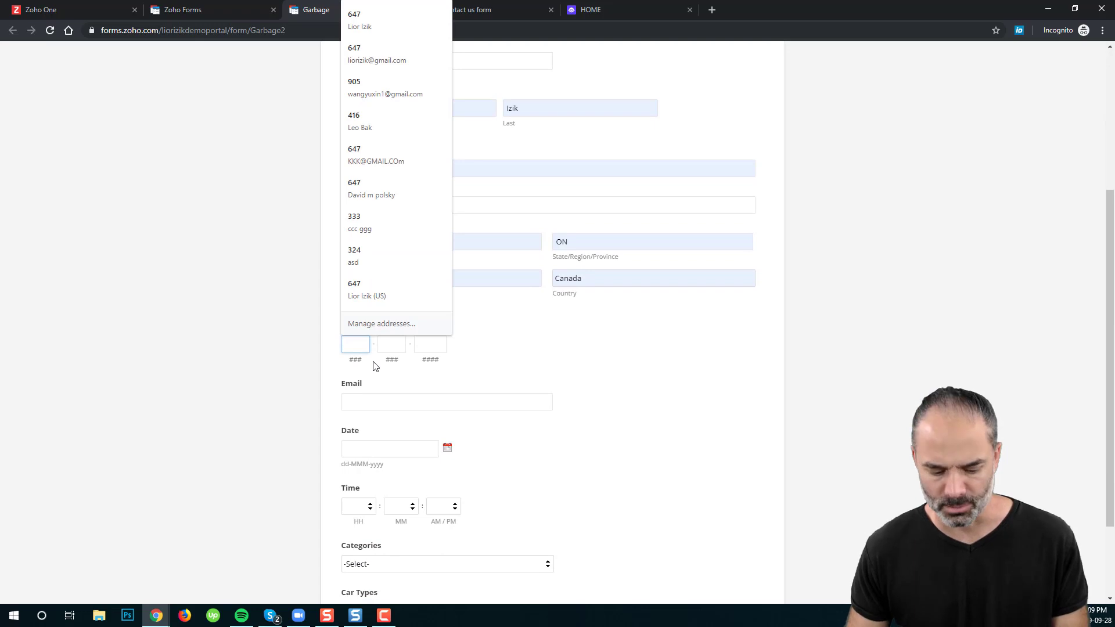
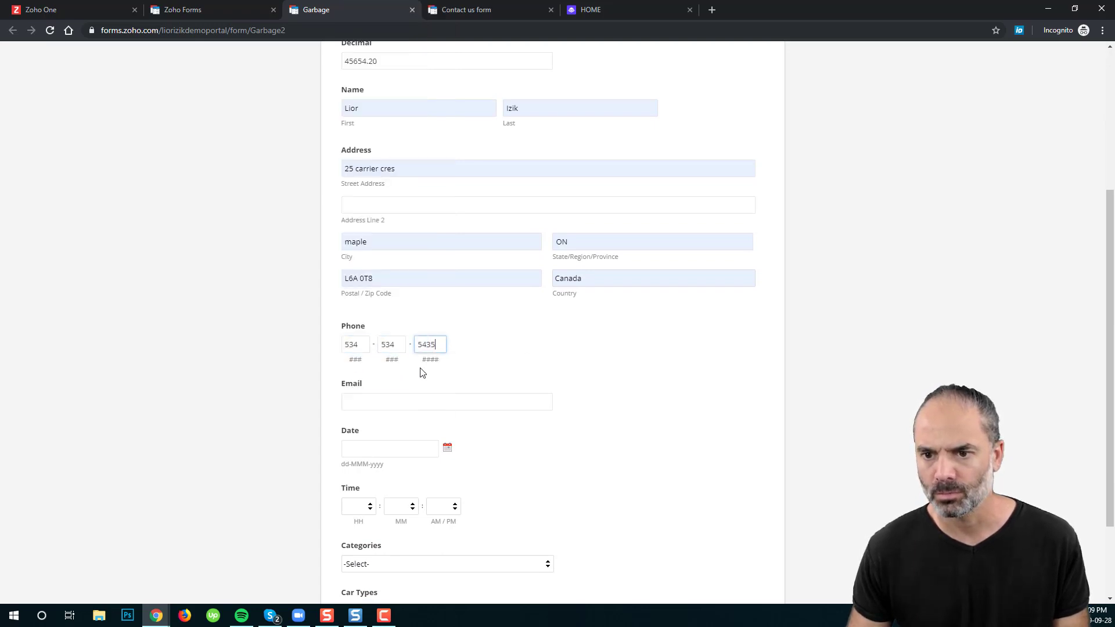
scroll(494, 360, down, 4)
click(431, 286)
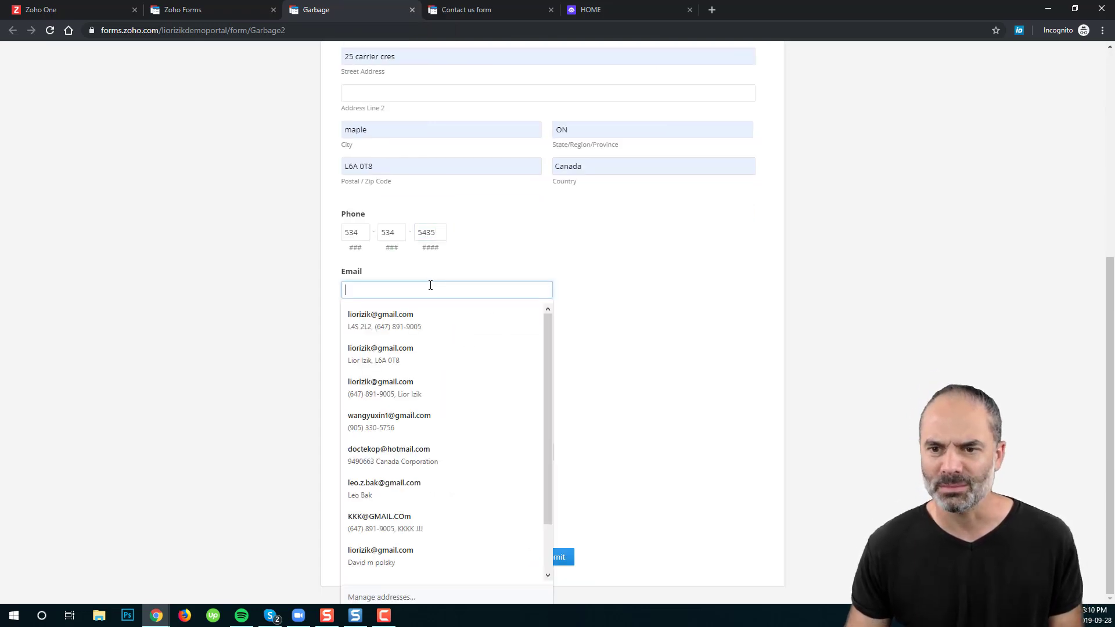
click(409, 323)
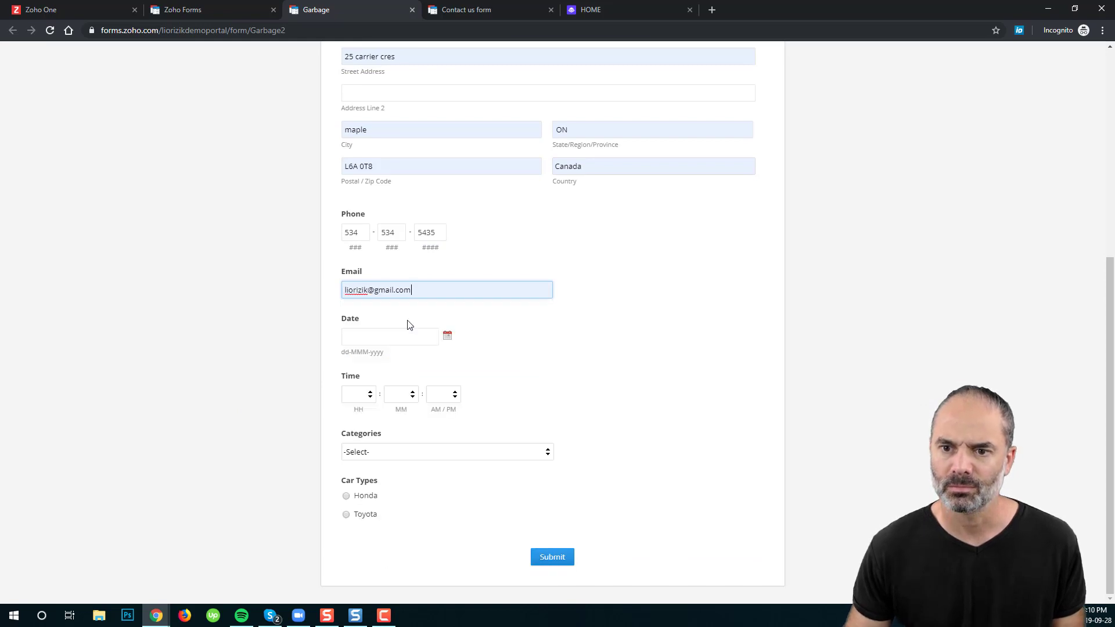
Step: Set the date to 27 Sep 2019 and the time to 04:34 AM
click(407, 337)
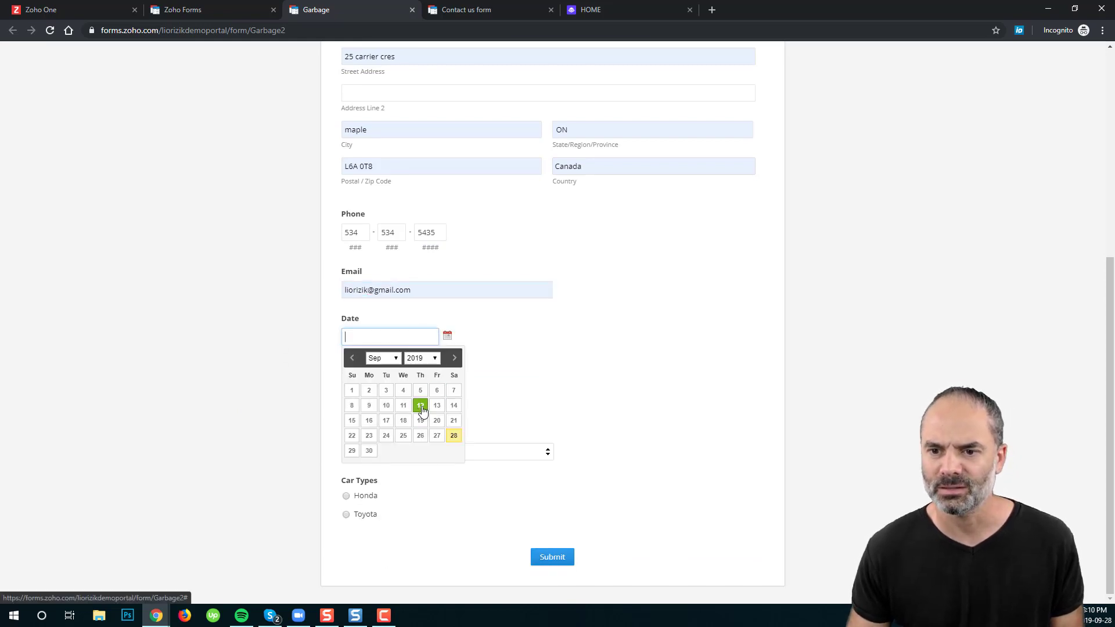
click(437, 435)
click(368, 395)
click(360, 451)
click(412, 395)
scroll(411, 374, down, 3)
click(399, 354)
click(442, 394)
click(440, 416)
Step: Choose Category 2 and car type Toyota, then return to the form builder
click(403, 452)
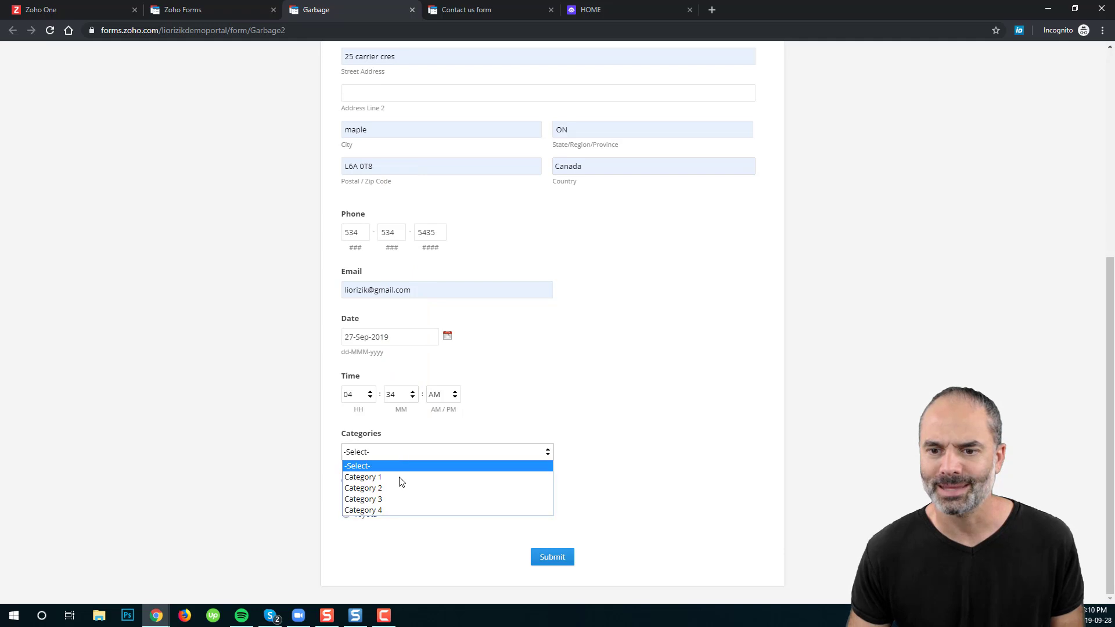
click(393, 487)
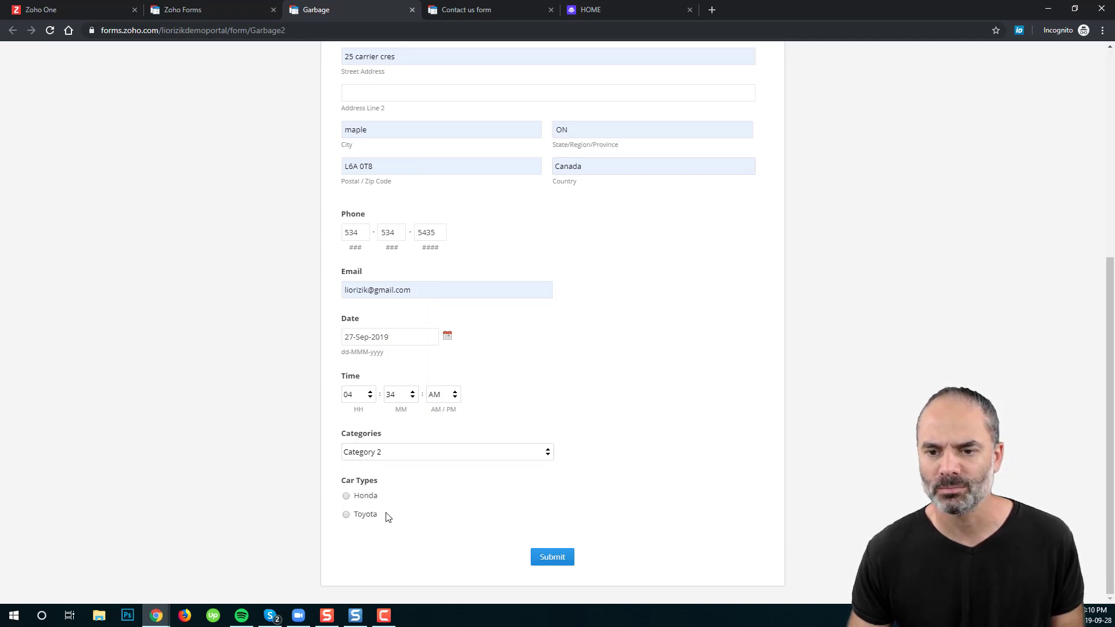
click(369, 496)
click(368, 516)
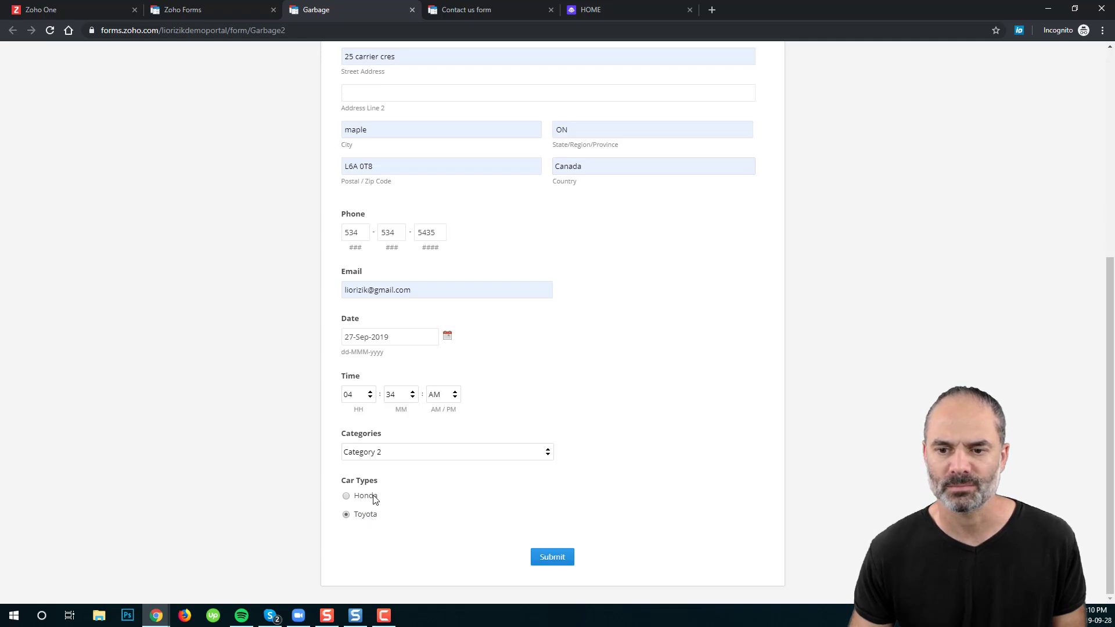
scroll(680, 212, up, 6)
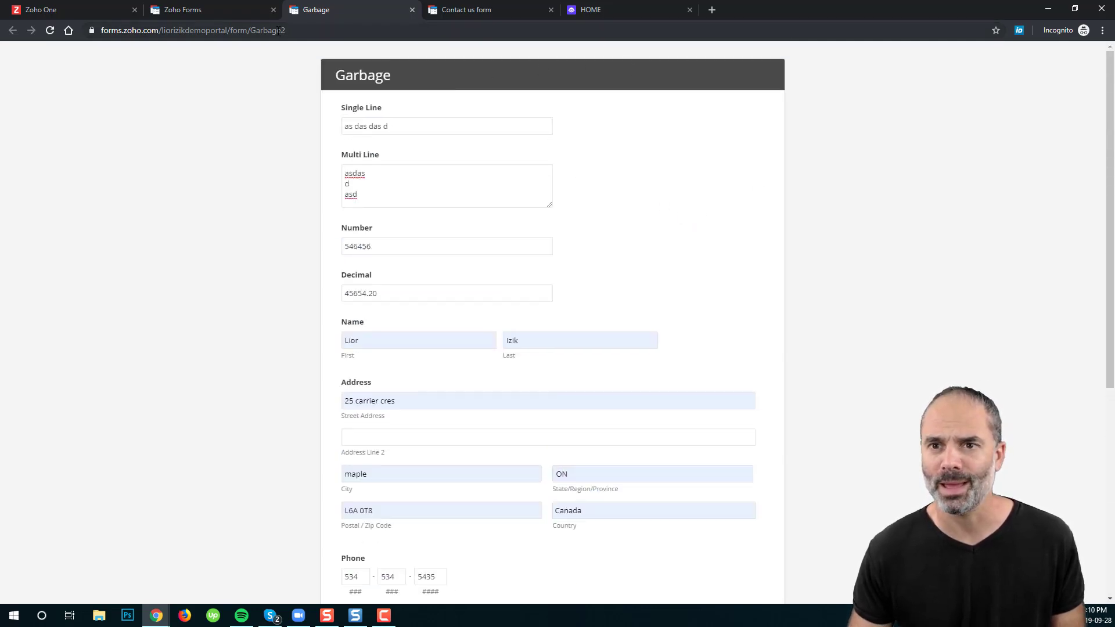
click(233, 10)
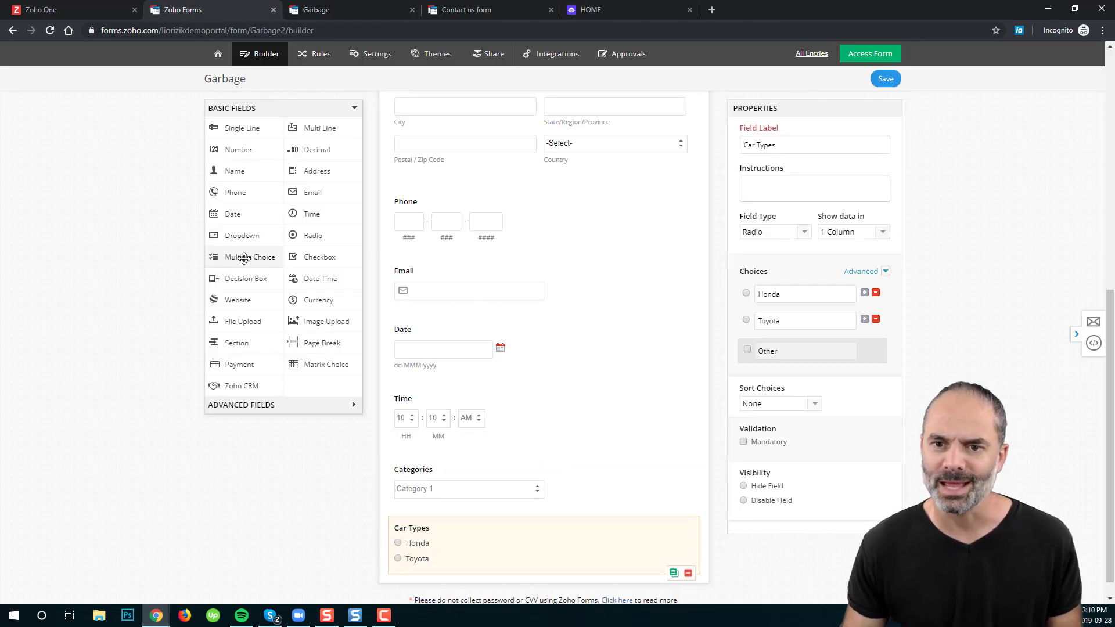
Step: Add a Multiple Choice field below Car Types labelled 'Sugar types'
drag(244, 257, 481, 537)
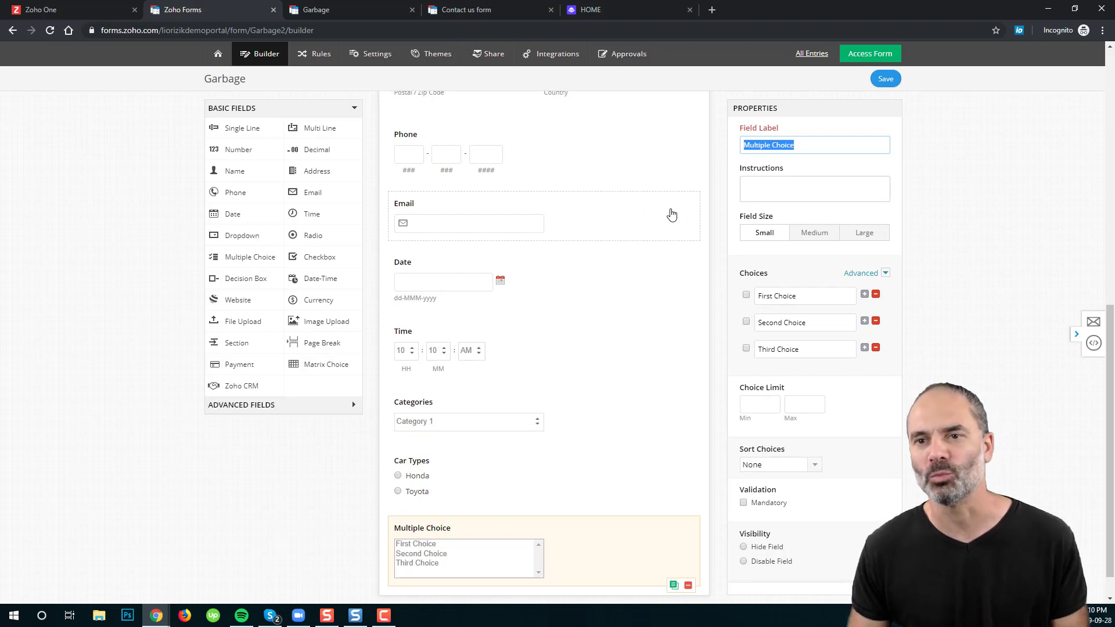
click(815, 148)
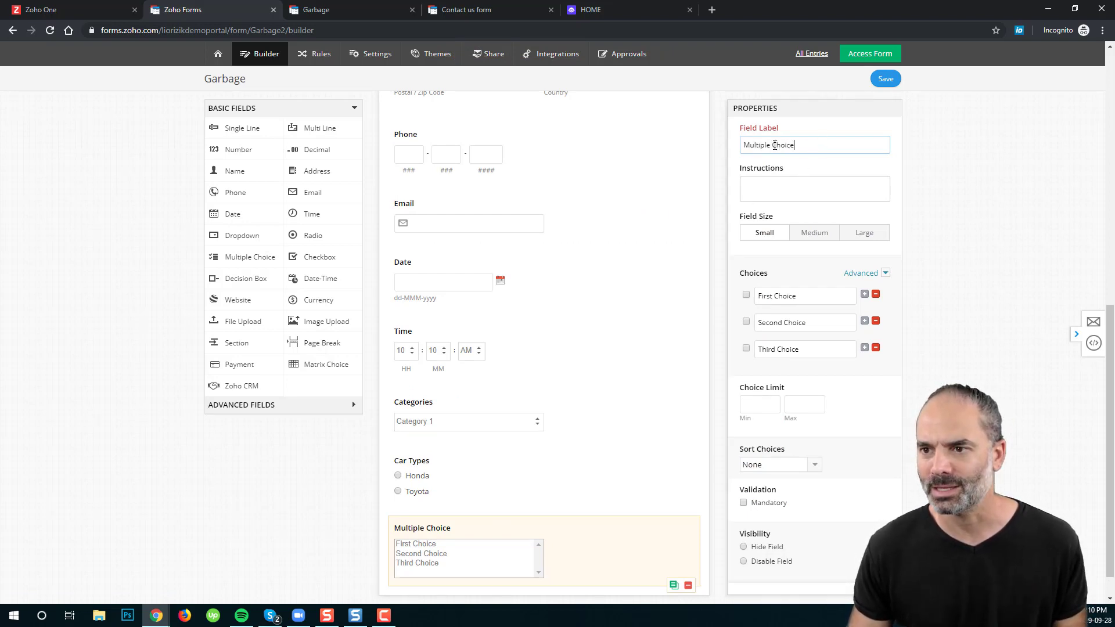
key(ctrl+a)
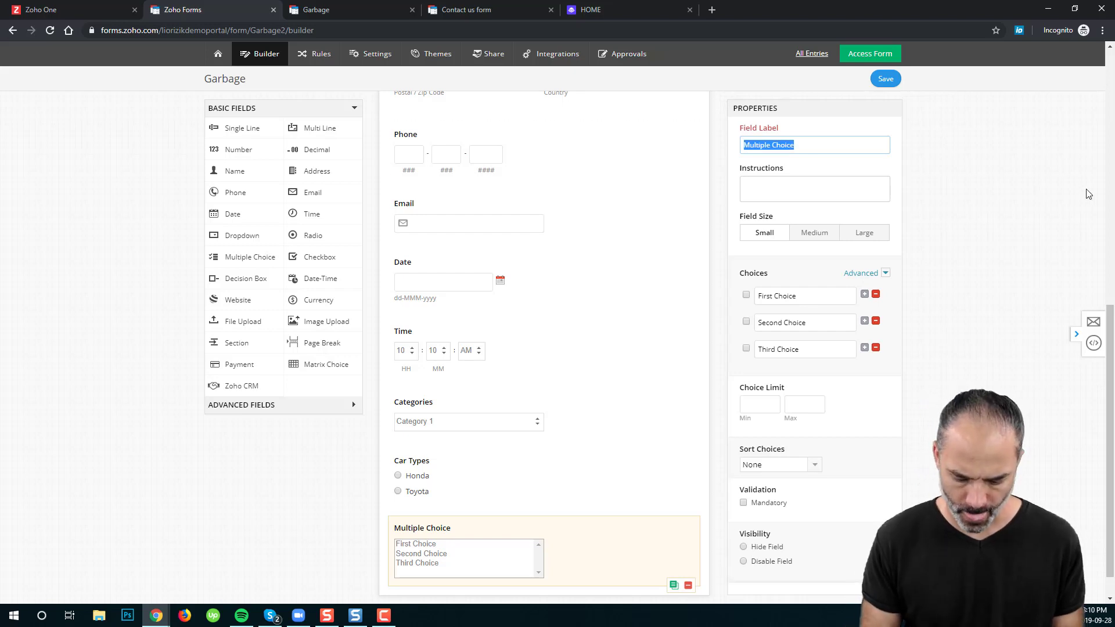
text(ugar types)
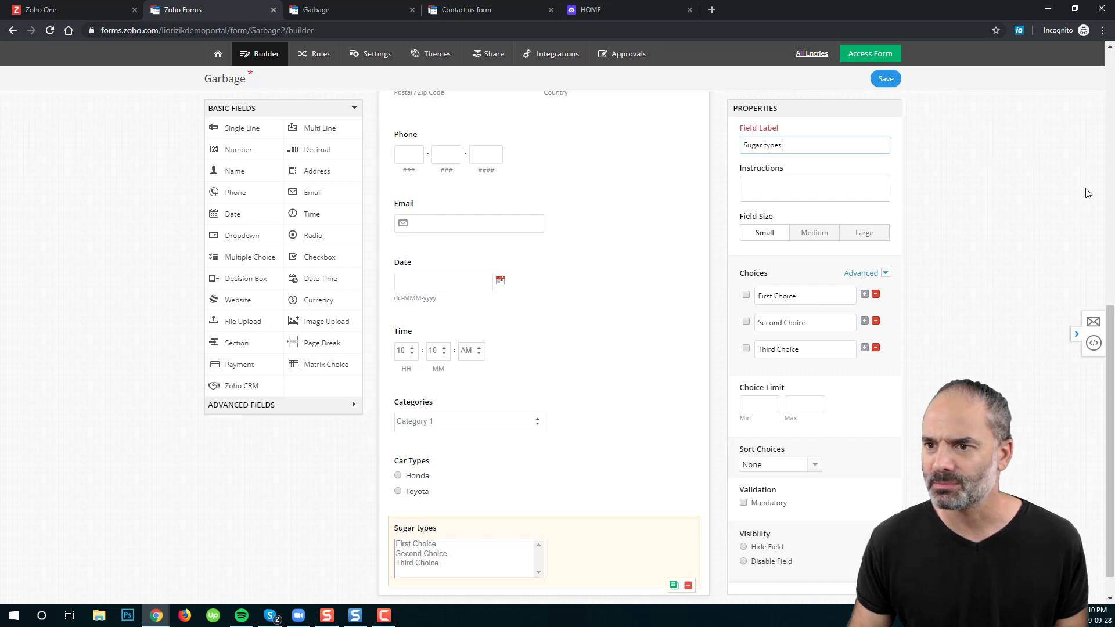
Step: Rename the choices to Candy and Bubble gum, delete the third choice, and save
click(823, 296)
key(ctrl+a)
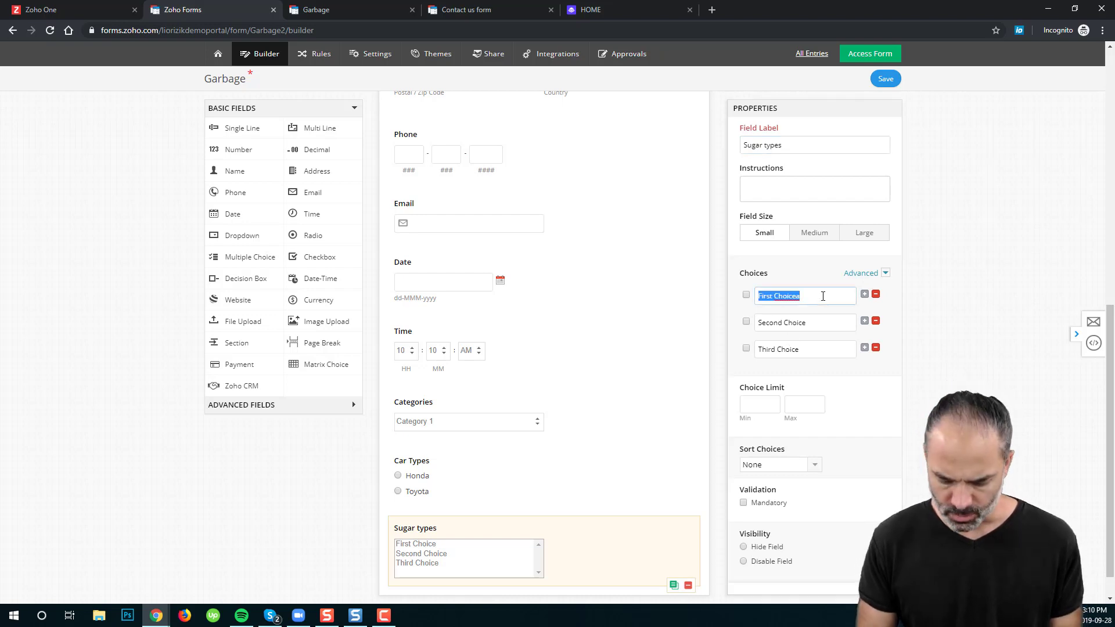
text(Candy)
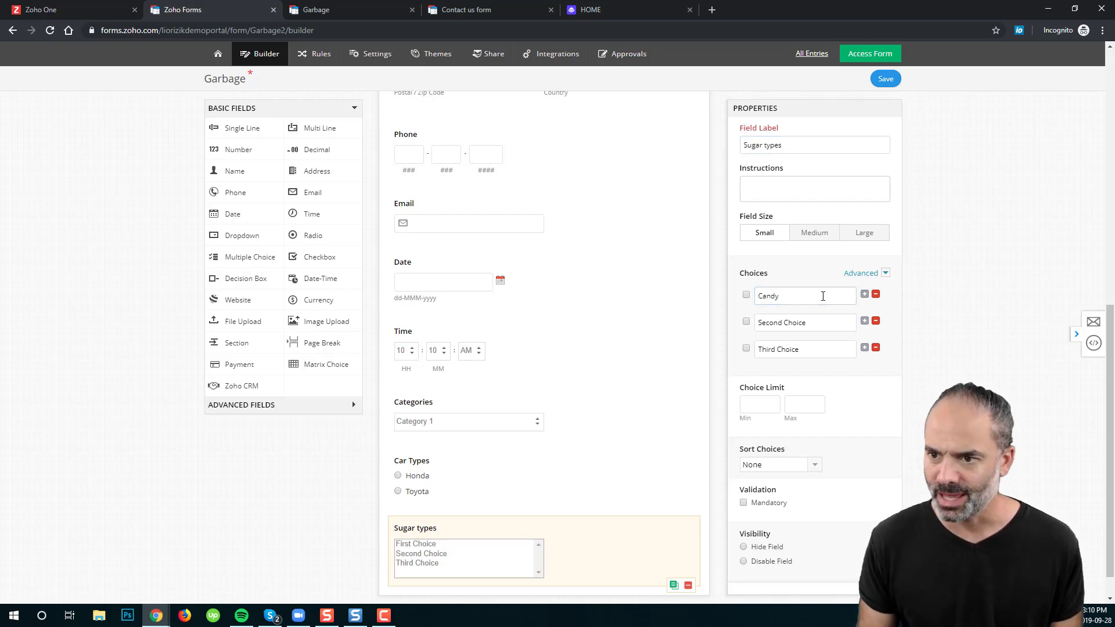
click(828, 324)
text(Bubble gum)
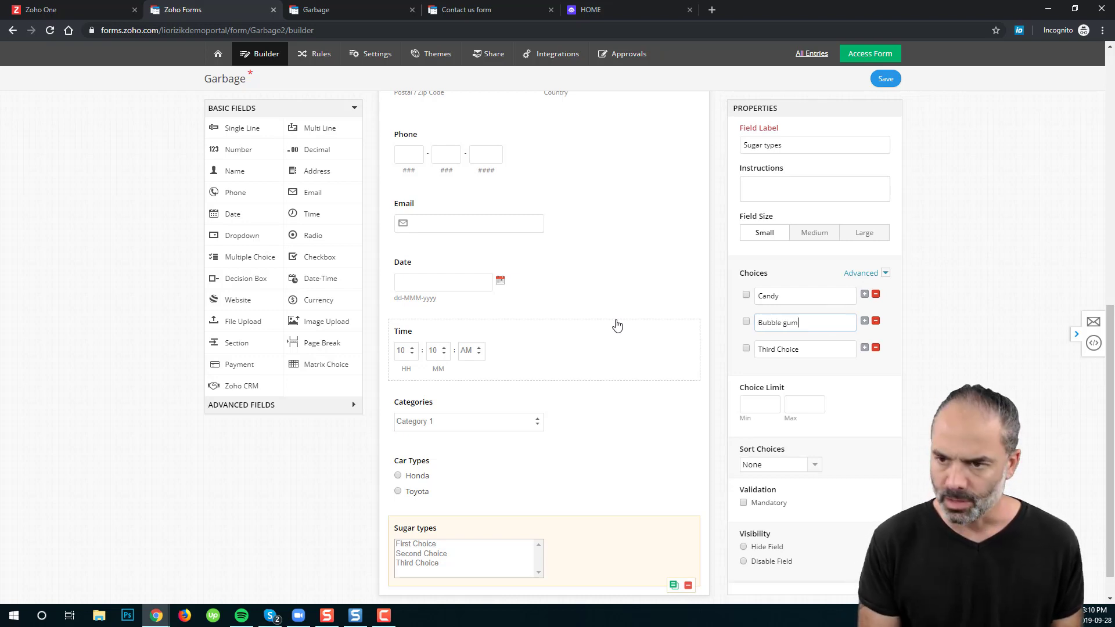
click(876, 348)
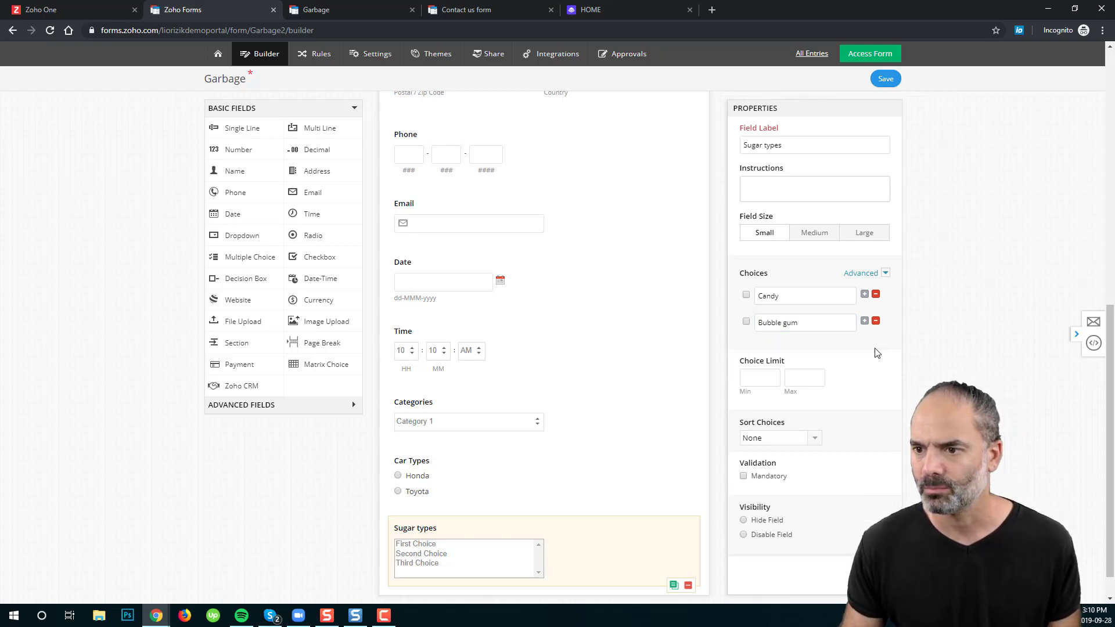
click(886, 79)
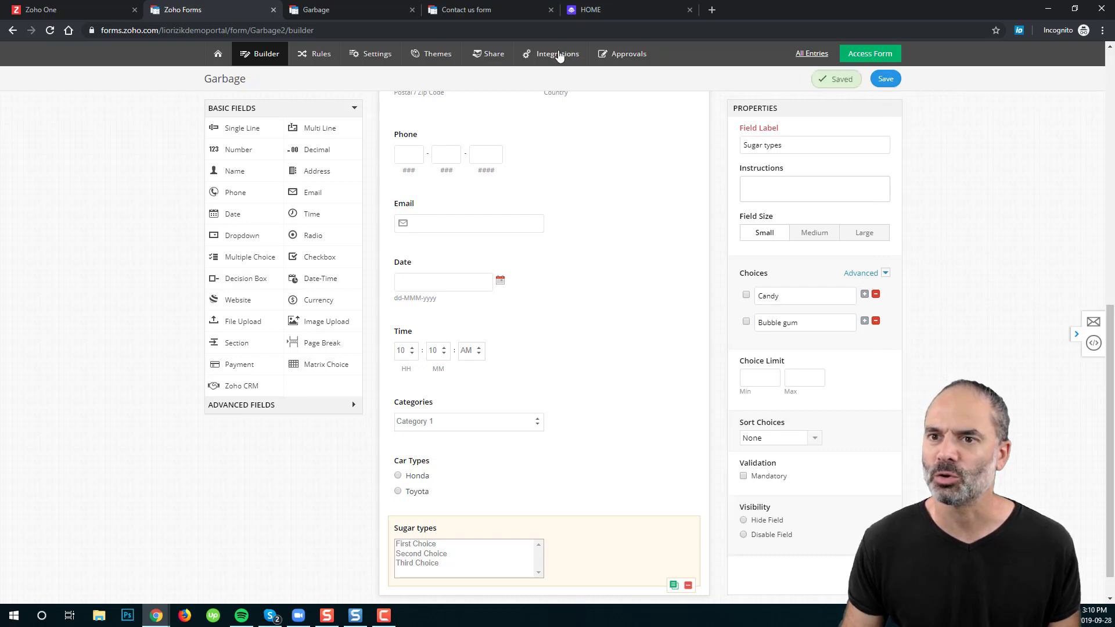
Step: Reload the live Garbage form to show the new Sugar types field
click(360, 10)
click(49, 31)
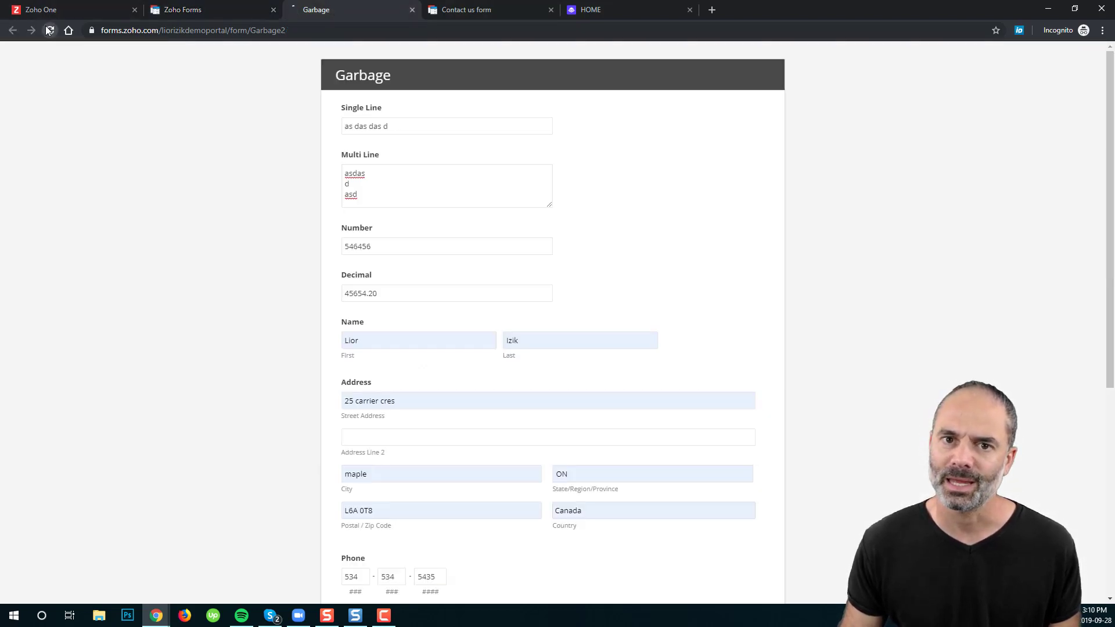
scroll(463, 364, down, 6)
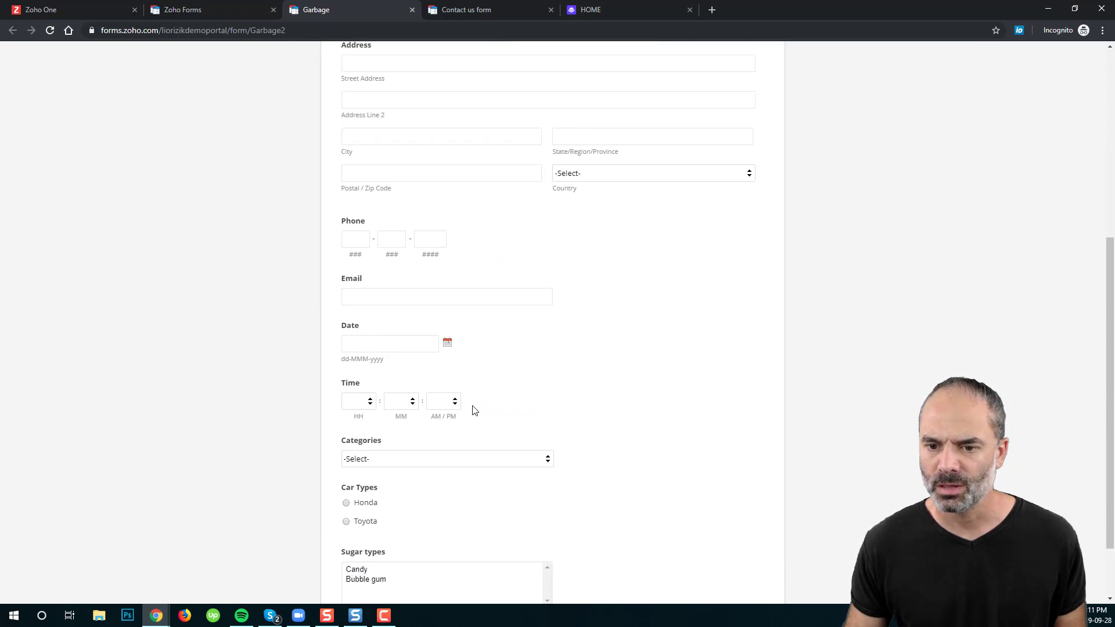
scroll(473, 410, down, 2)
Step: Select both Candy and Bubble gum in the Sugar types list
click(370, 488)
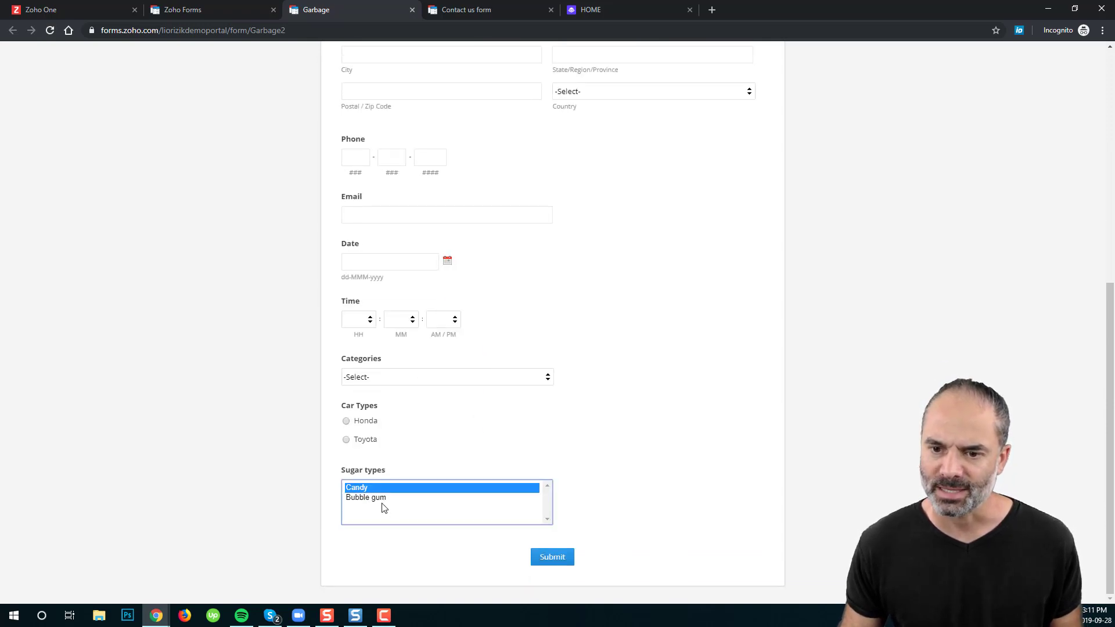
click(384, 498)
ctrl+click(378, 490)
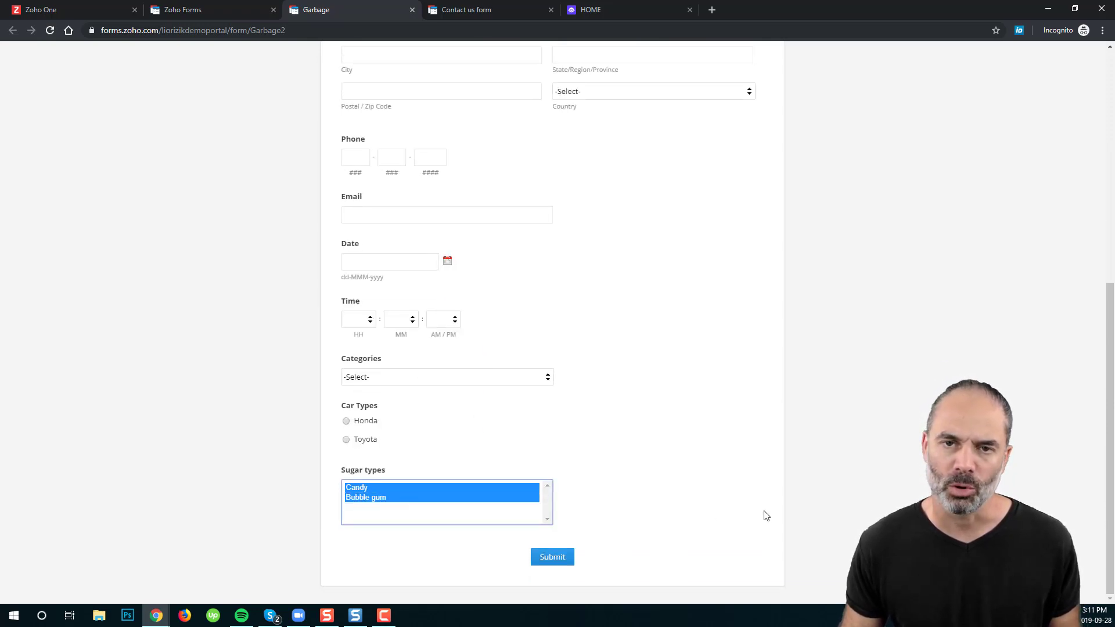
click(403, 487)
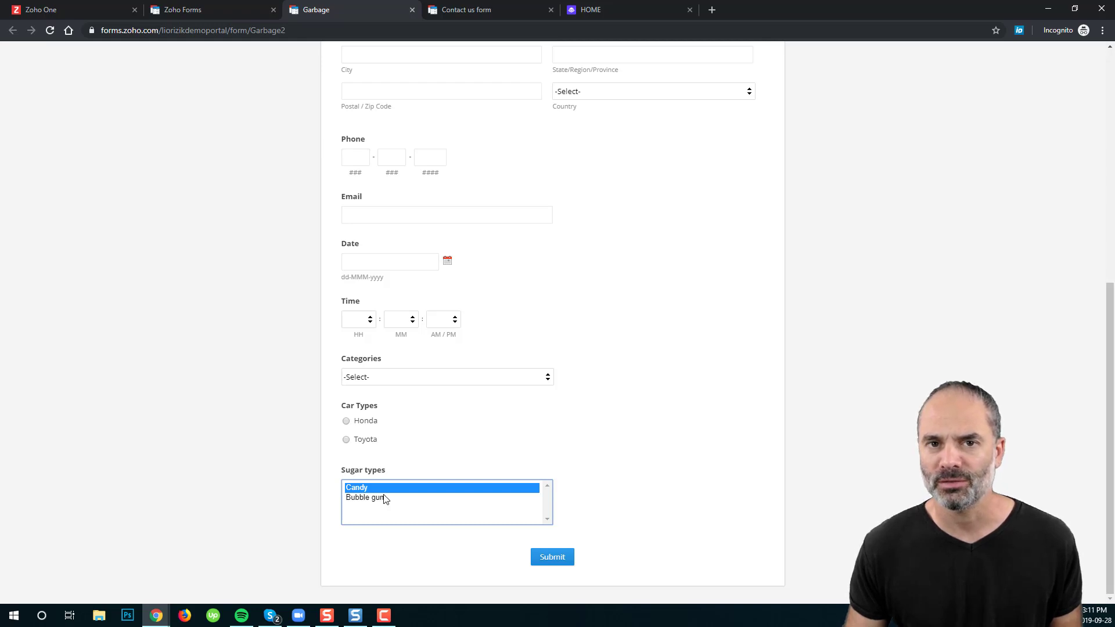
ctrl+click(393, 499)
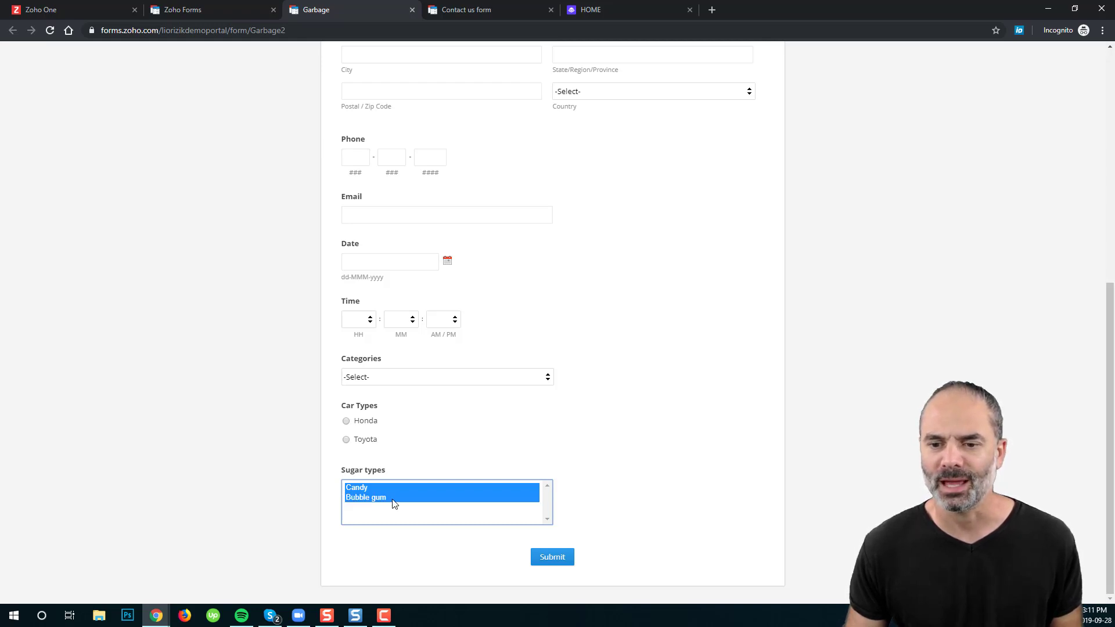
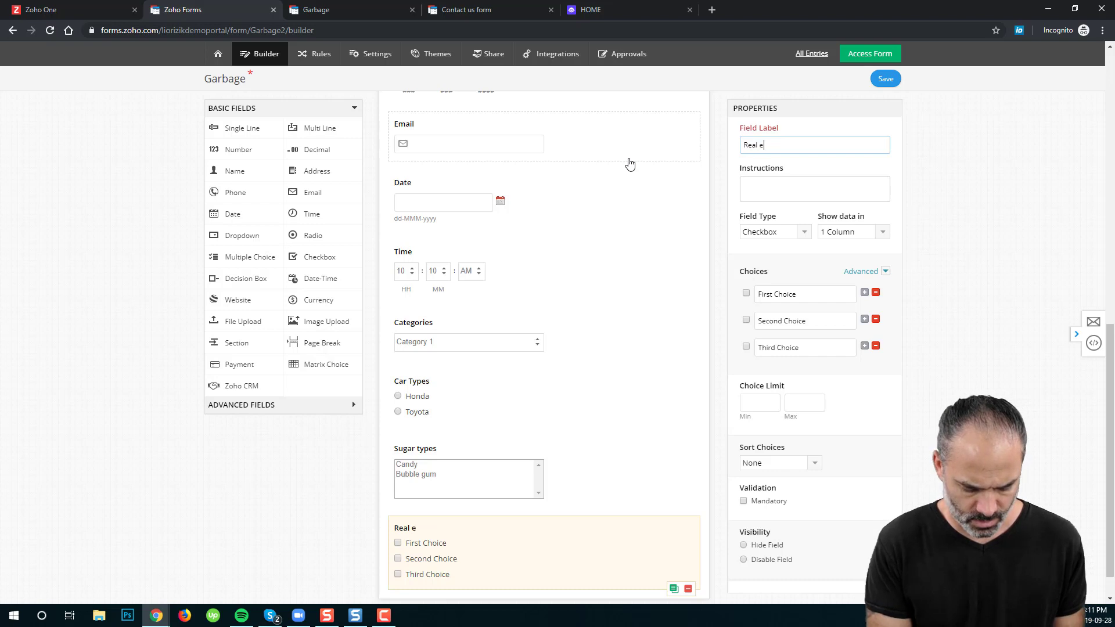
Step: Label the checkbox field 'Real estate types' and rename its choices to Condo, House and Townhouse
text(state )
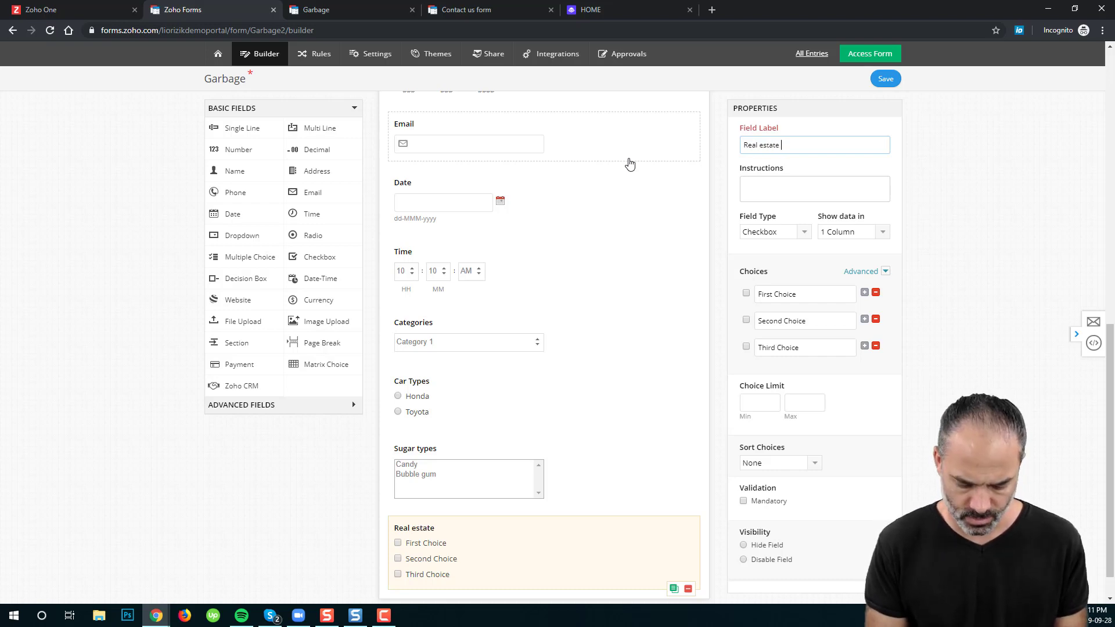
text(types)
click(862, 271)
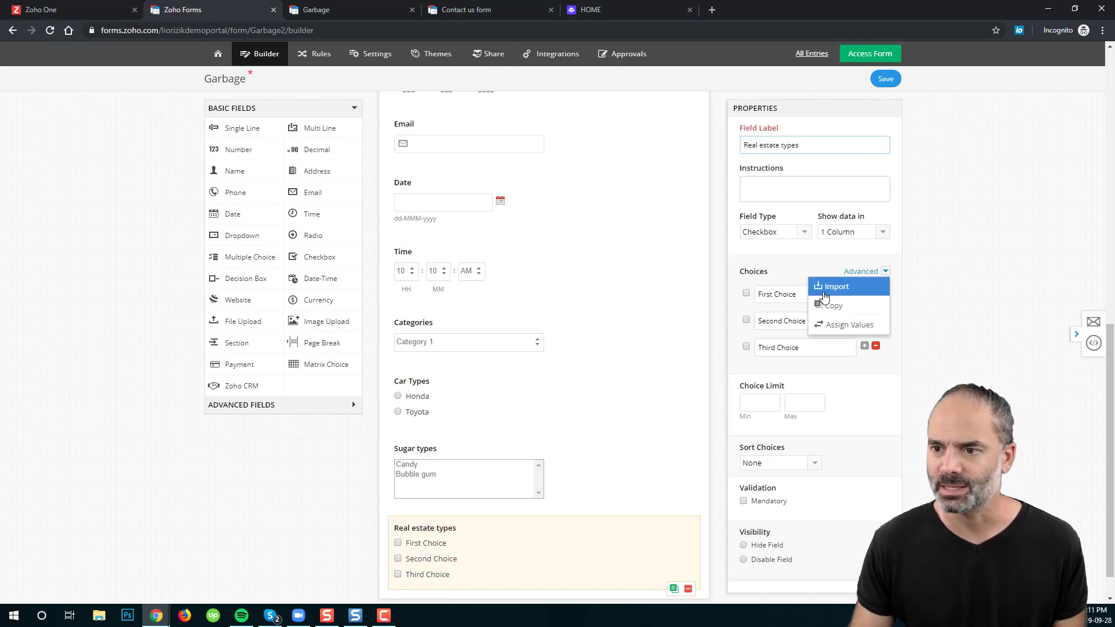
click(798, 294)
triple_click(797, 294)
text(Condo)
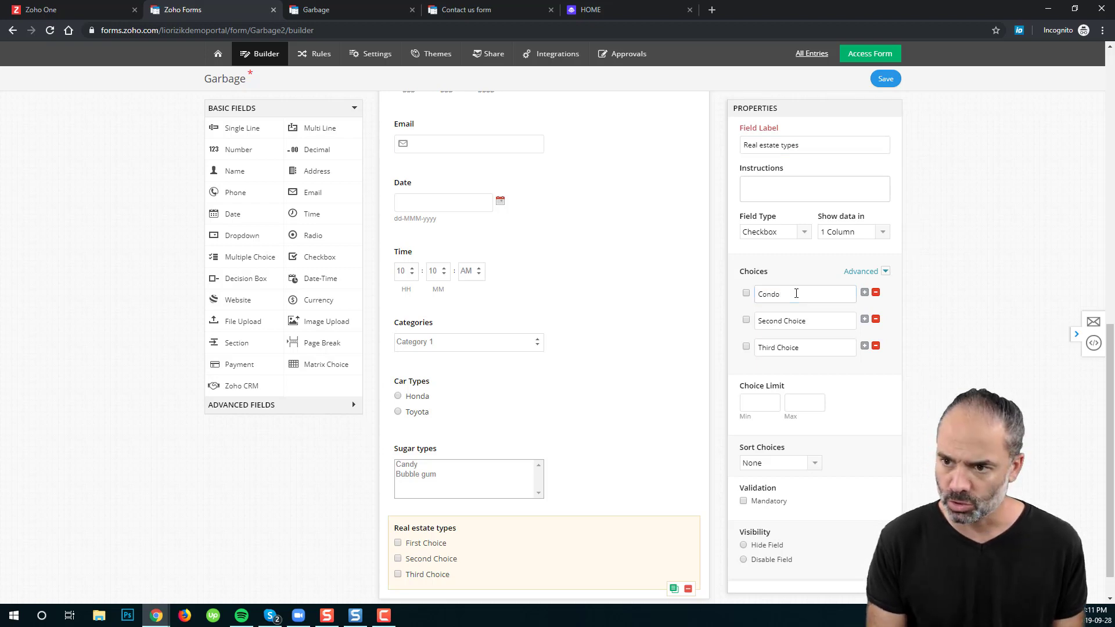
key(Tab)
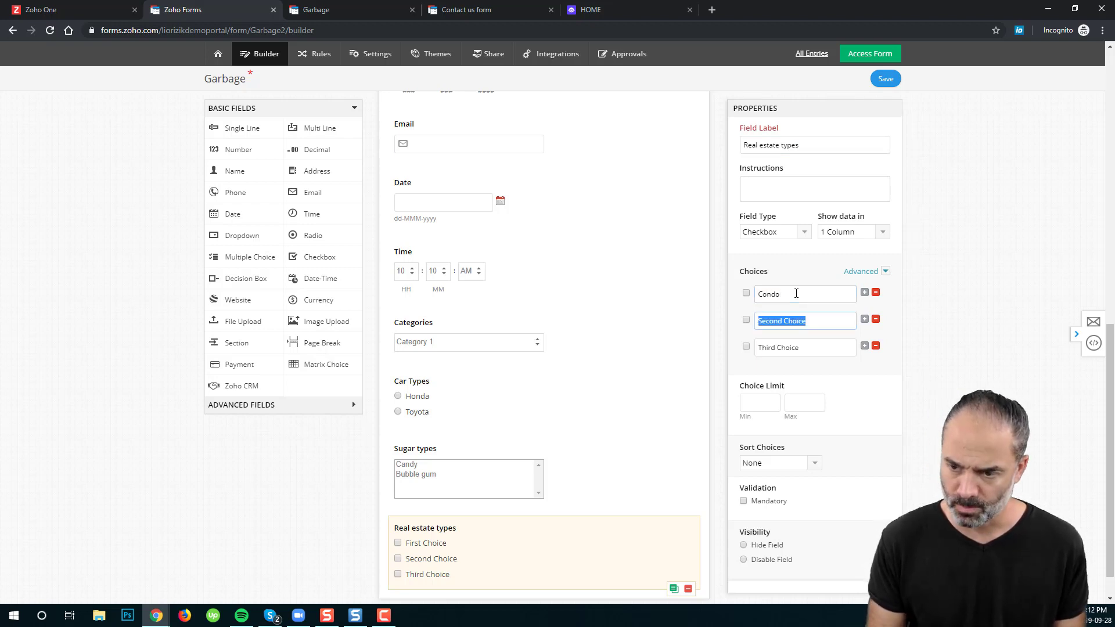
text(H)
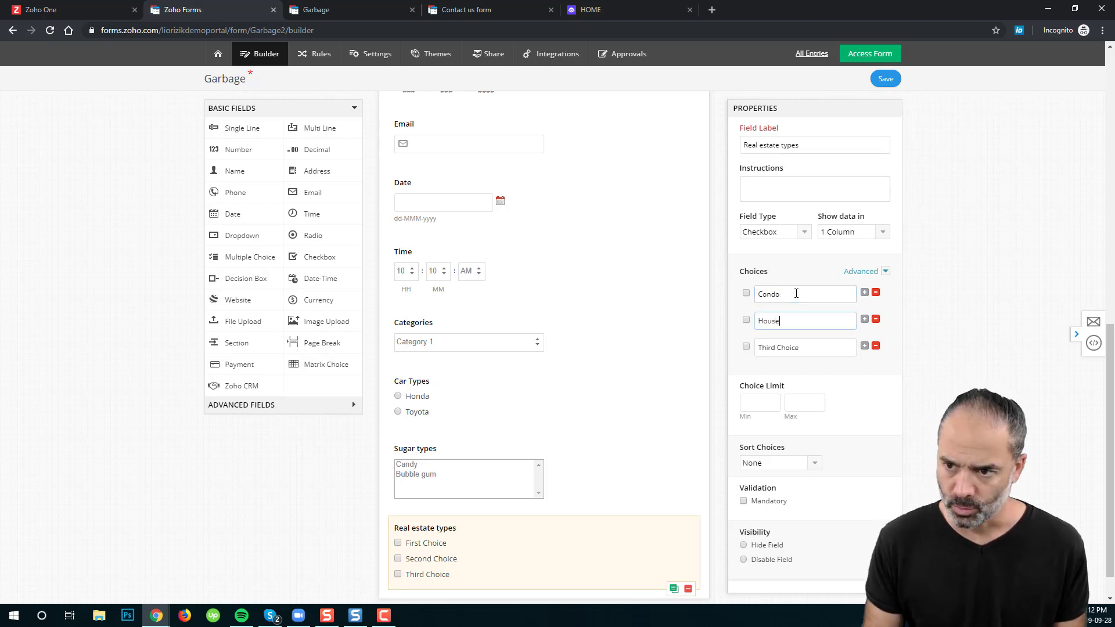
text(ouse)
key(Tab)
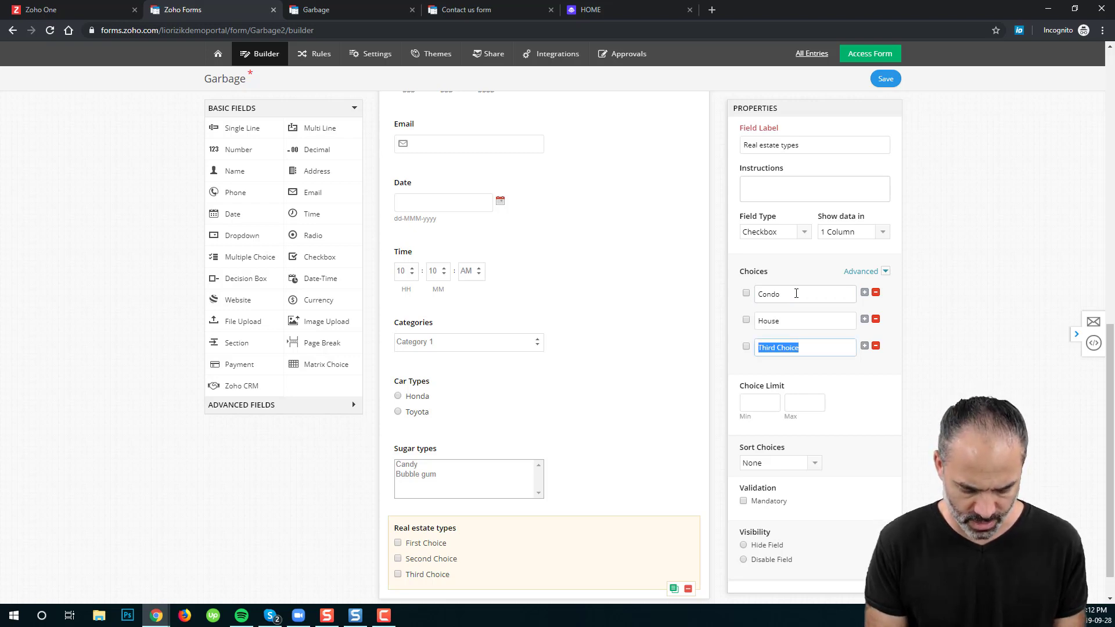
text(Townhouse)
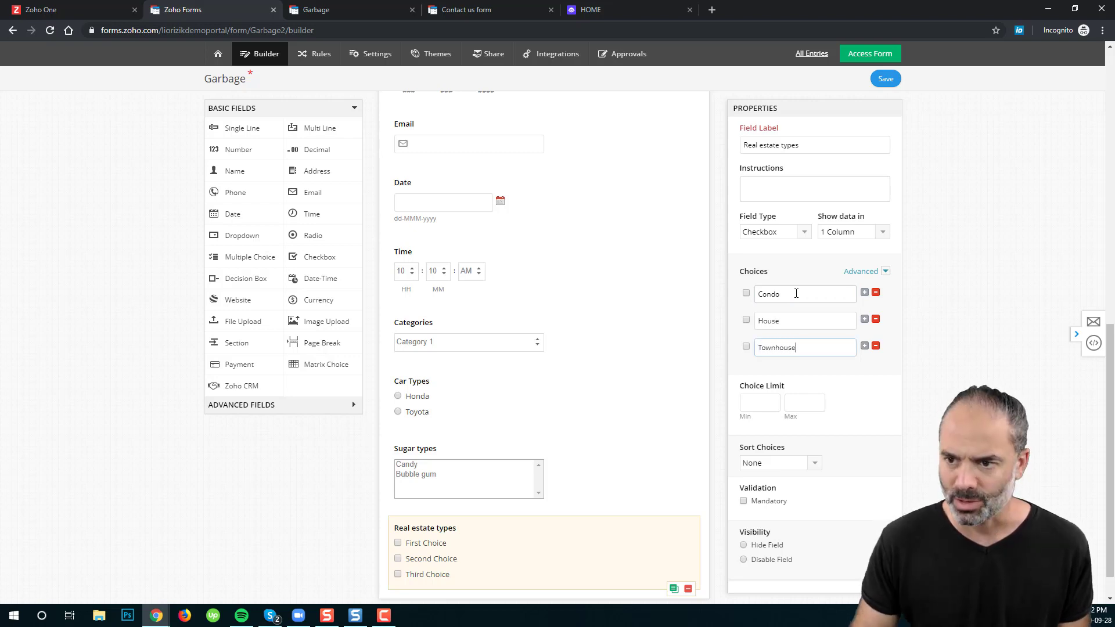
Step: Save the form and reload the live Garbage form to show the new checkbox field
click(886, 78)
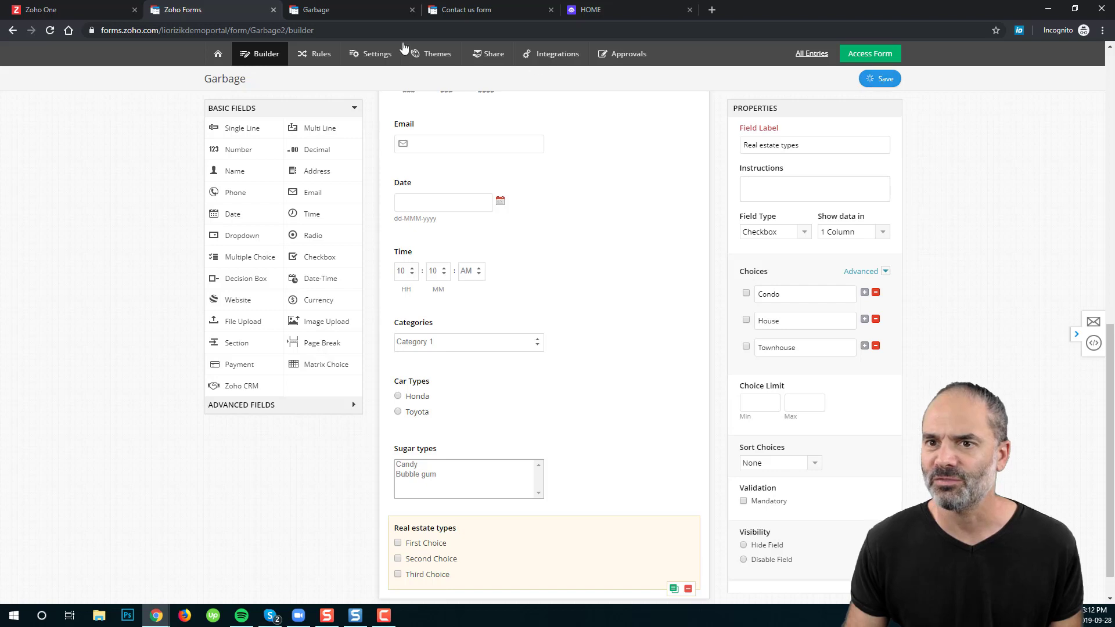
click(356, 8)
click(50, 30)
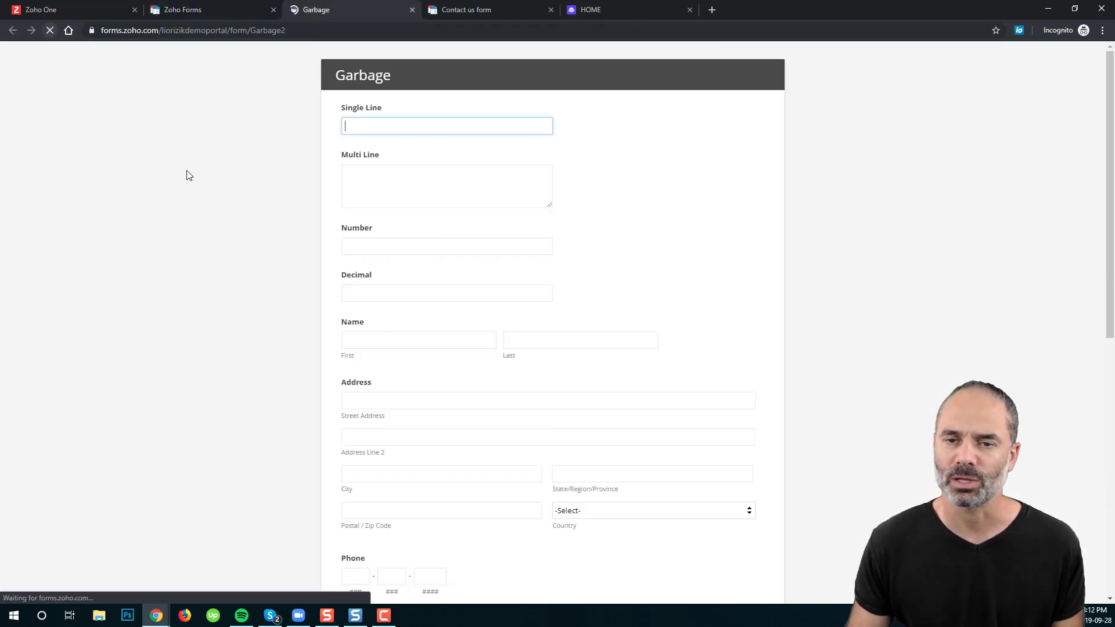
scroll(557, 453, down, 9)
Step: Tick House, Condo and Townhouse, untick House, then choose Candy and Bubble gum in Sugar types
click(364, 496)
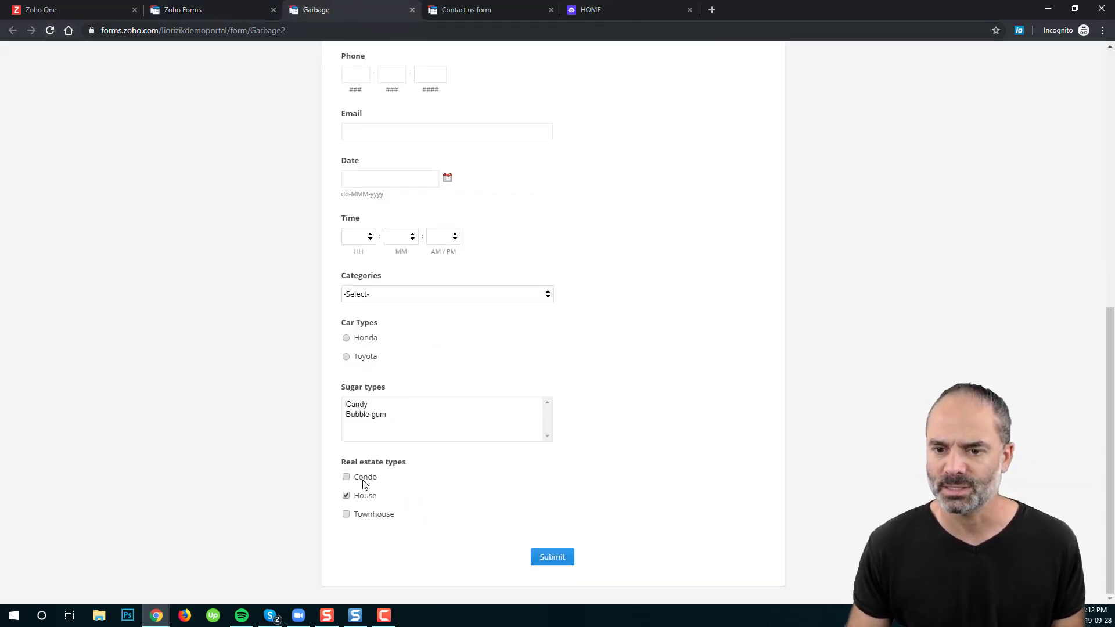
click(365, 478)
click(371, 518)
click(373, 502)
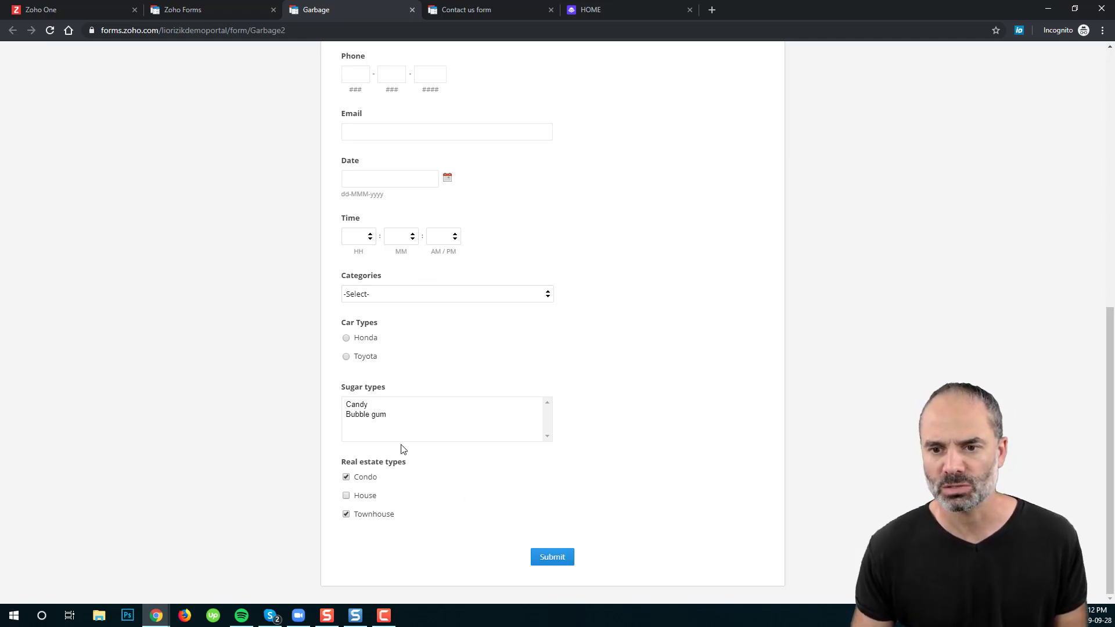
click(370, 405)
click(372, 416)
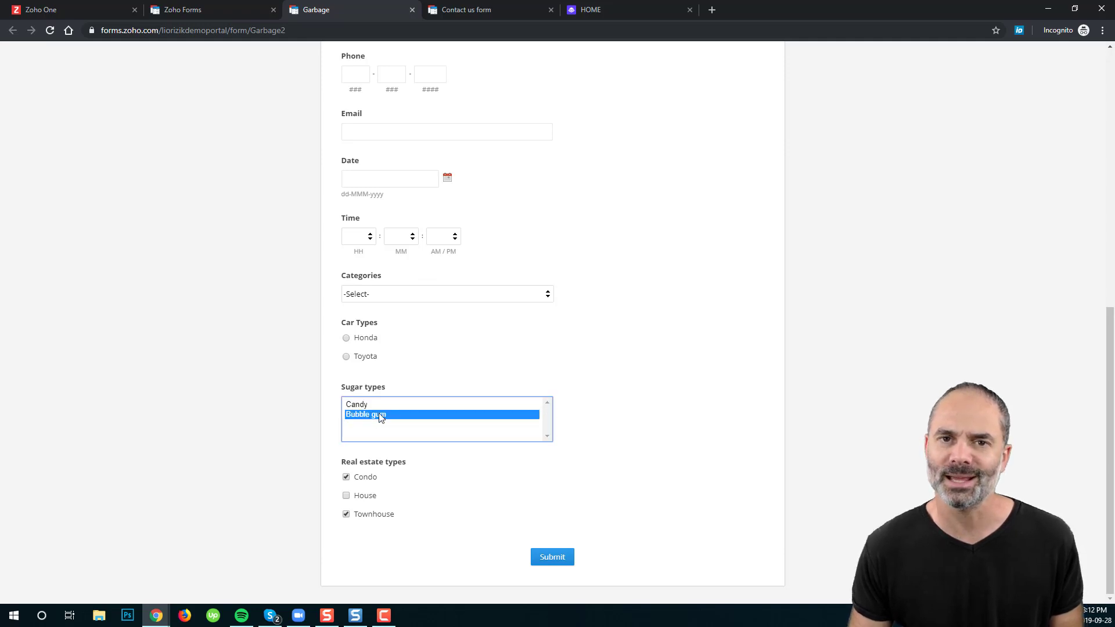
Step: Toggle House and Condo again, reselect Candy plus Bubble gum, and return to the builder
click(369, 493)
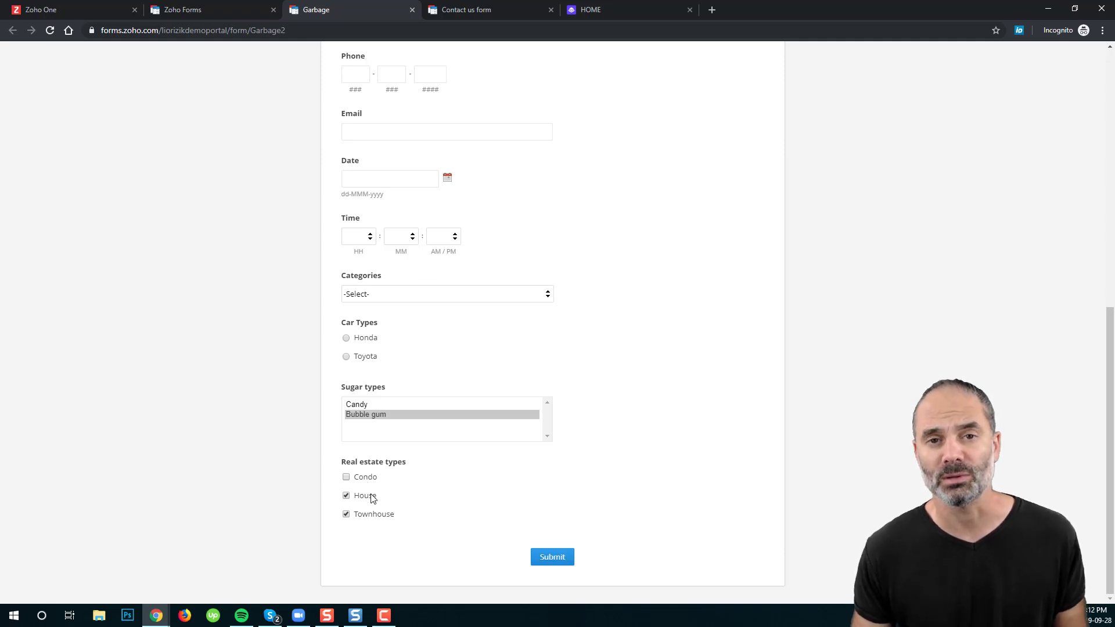
click(370, 478)
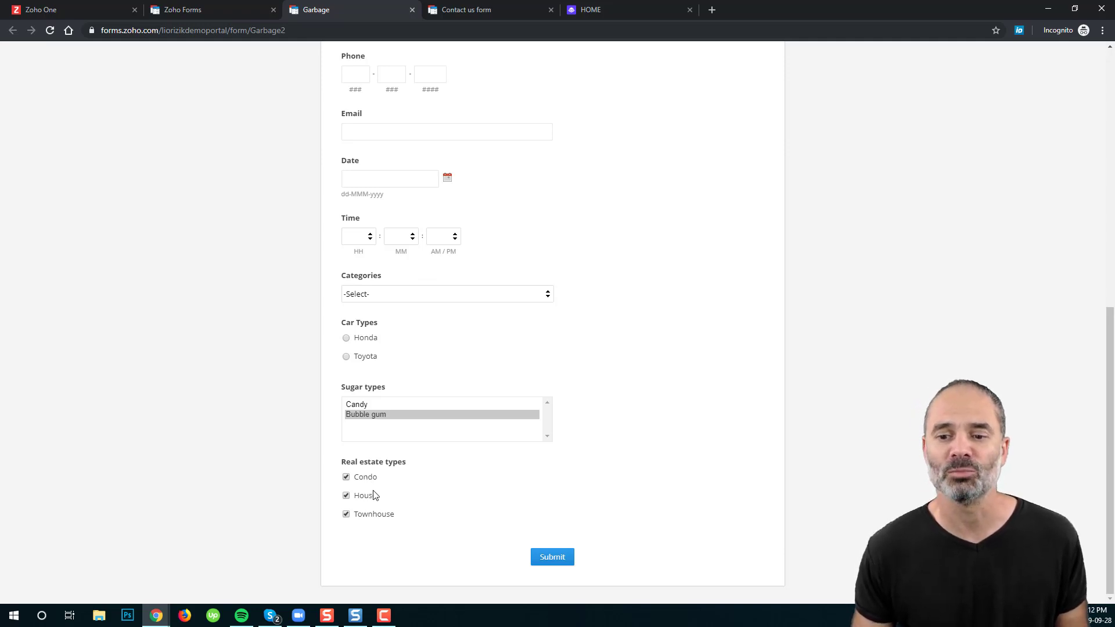
click(370, 498)
click(366, 480)
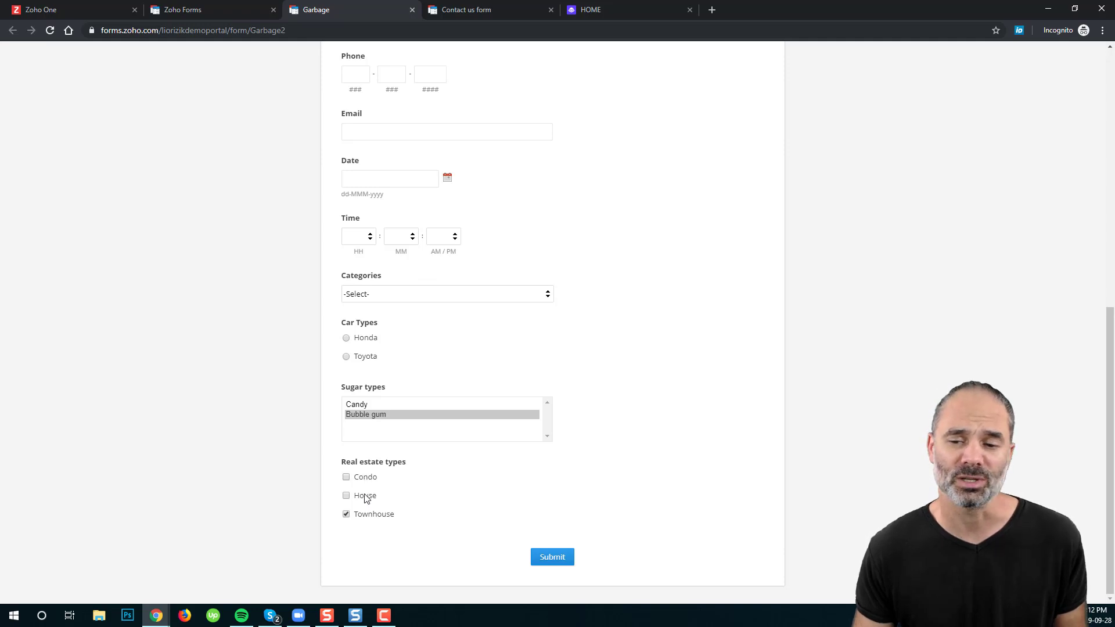
click(369, 497)
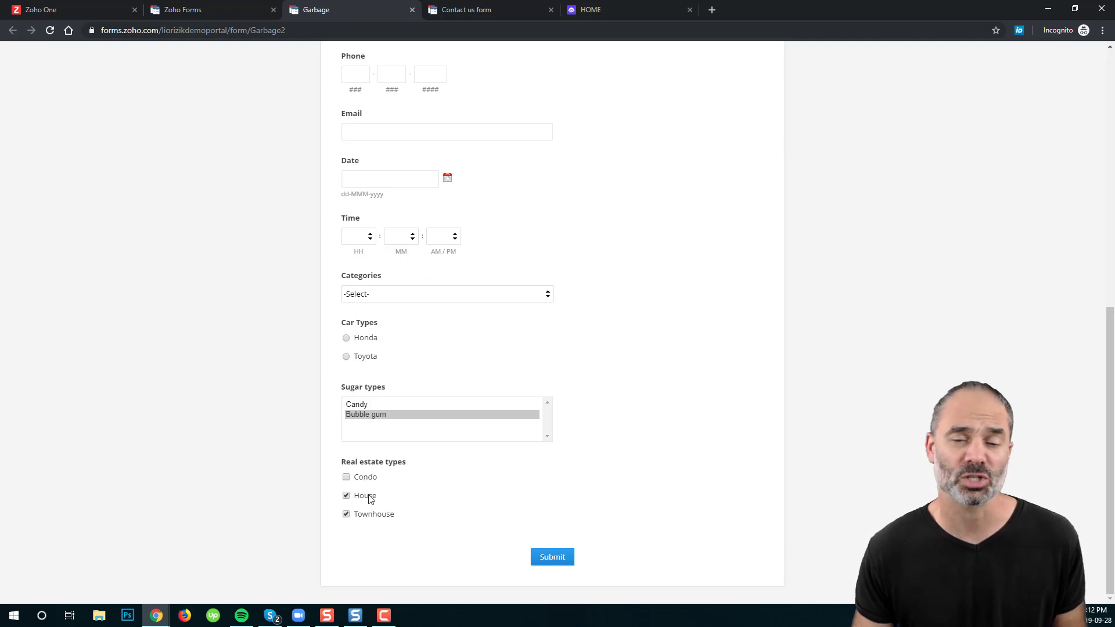
click(380, 404)
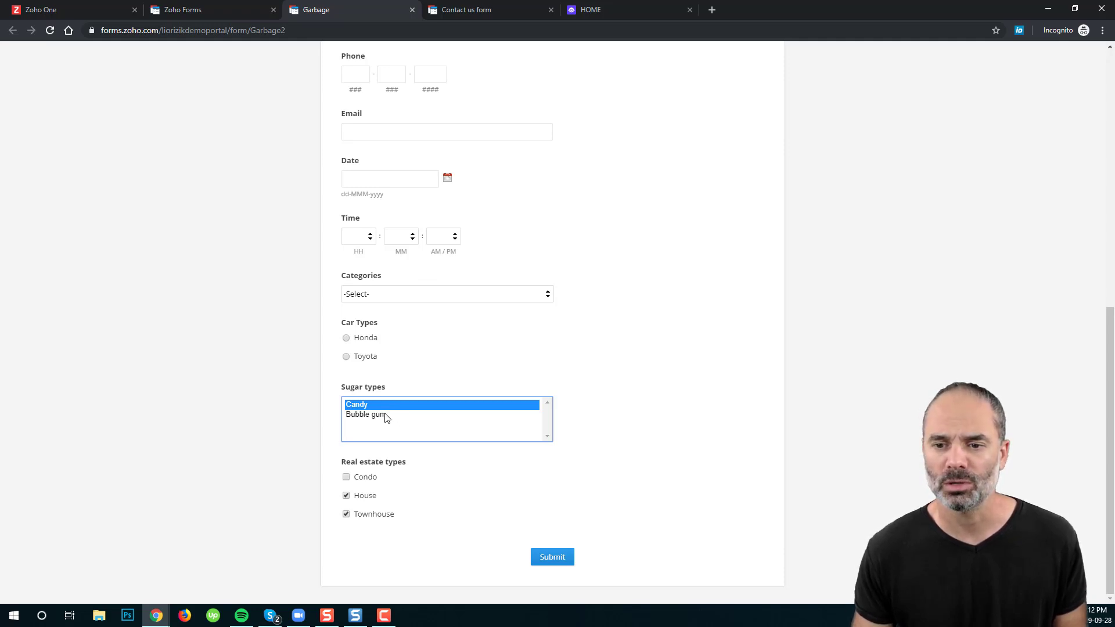
ctrl+click(386, 416)
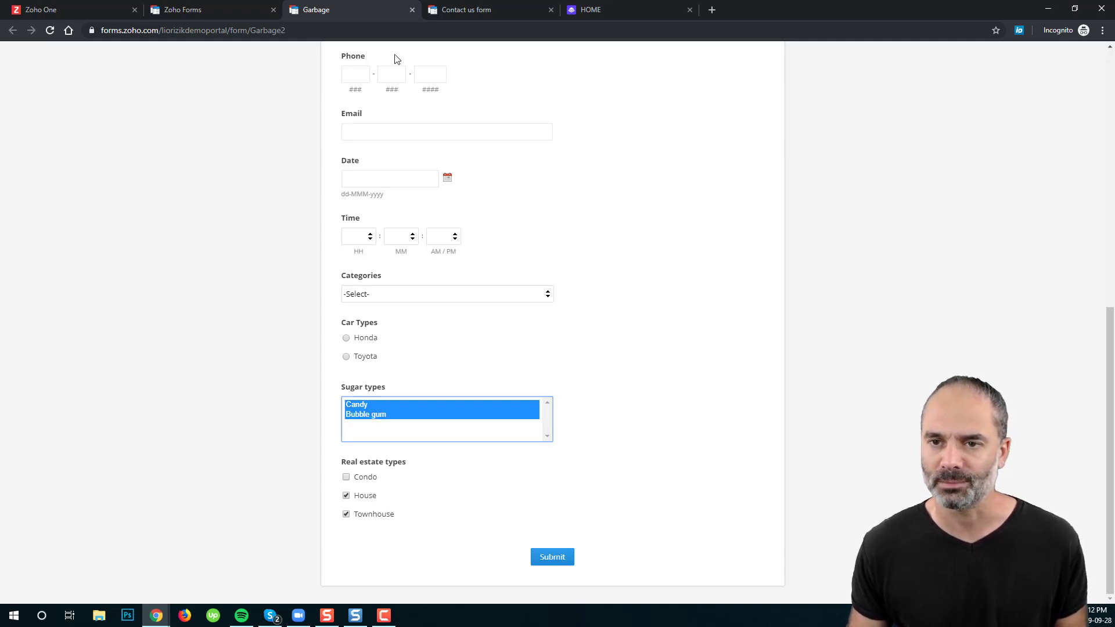
click(208, 16)
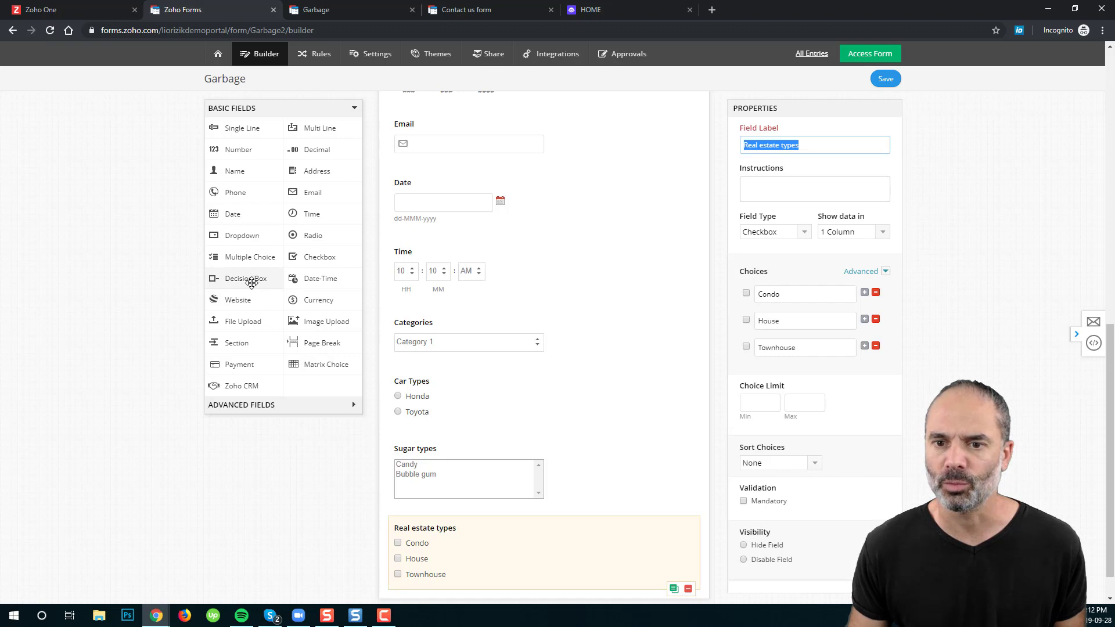
Step: Drop a Decision Box at the end of the form and label it 'Agree to terms of use'
drag(251, 279, 470, 530)
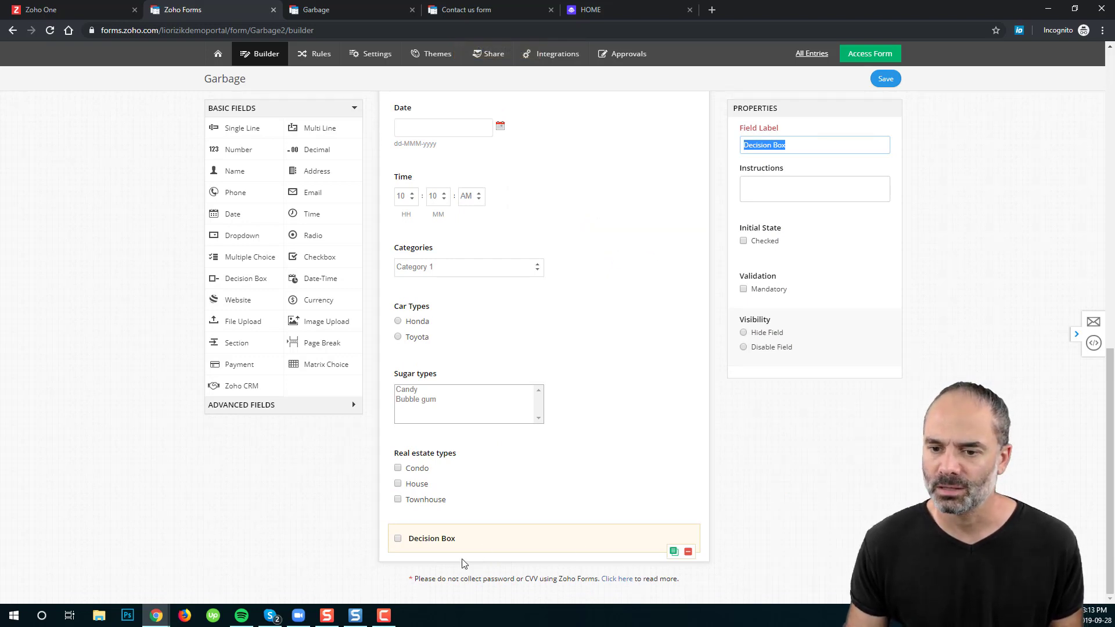
click(428, 537)
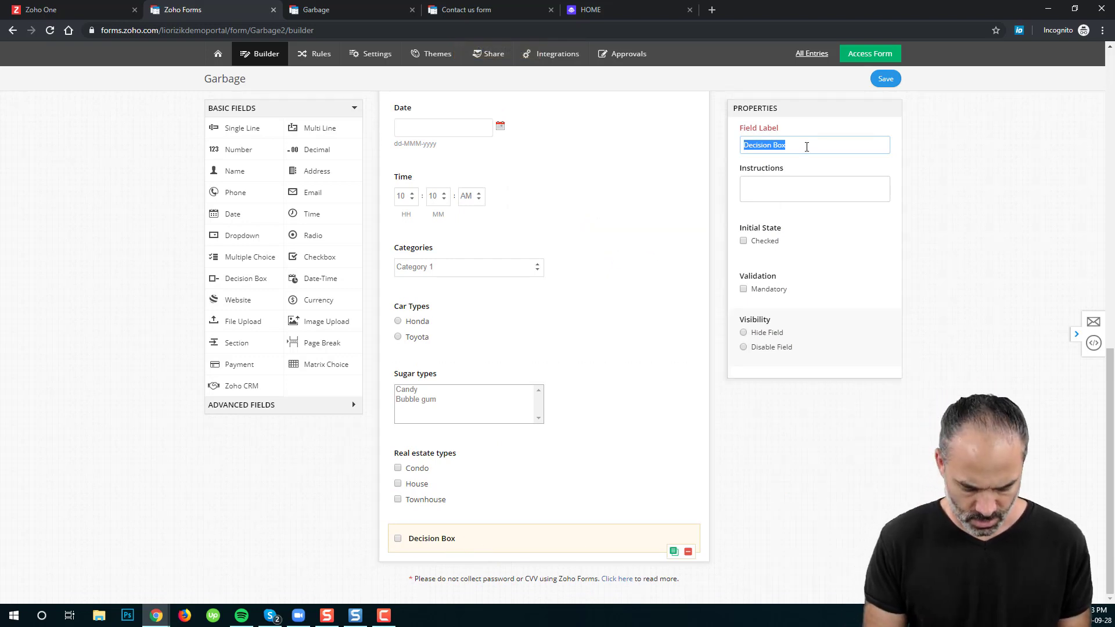
text(Agree t)
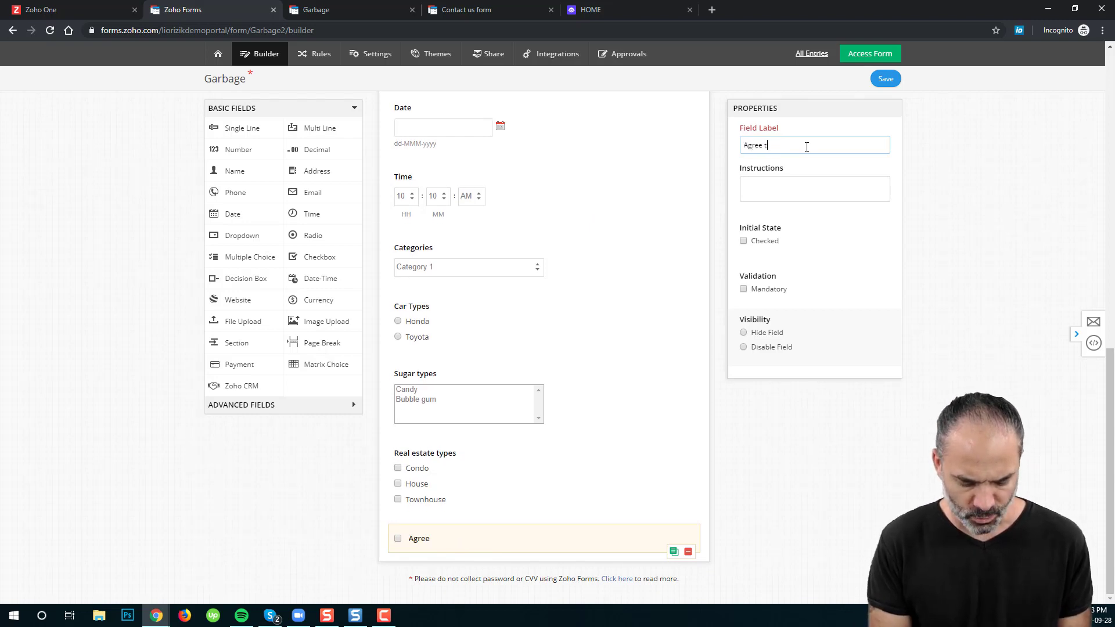
text(o terms of use)
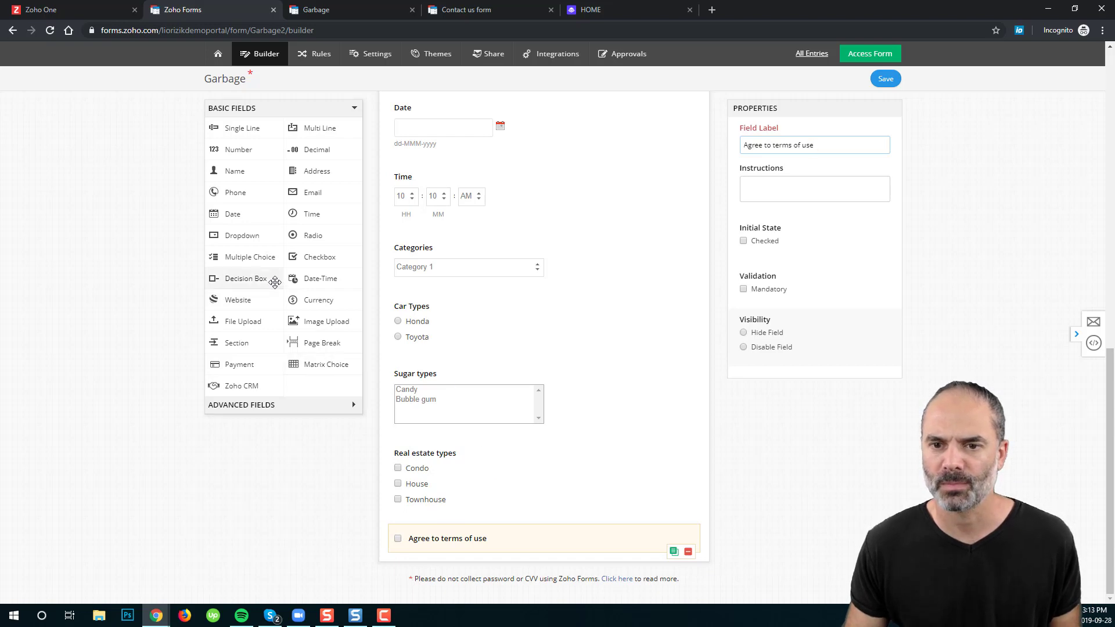
Step: Add a Date-Time field below Time, save the form, and reload the live form
drag(314, 279, 471, 277)
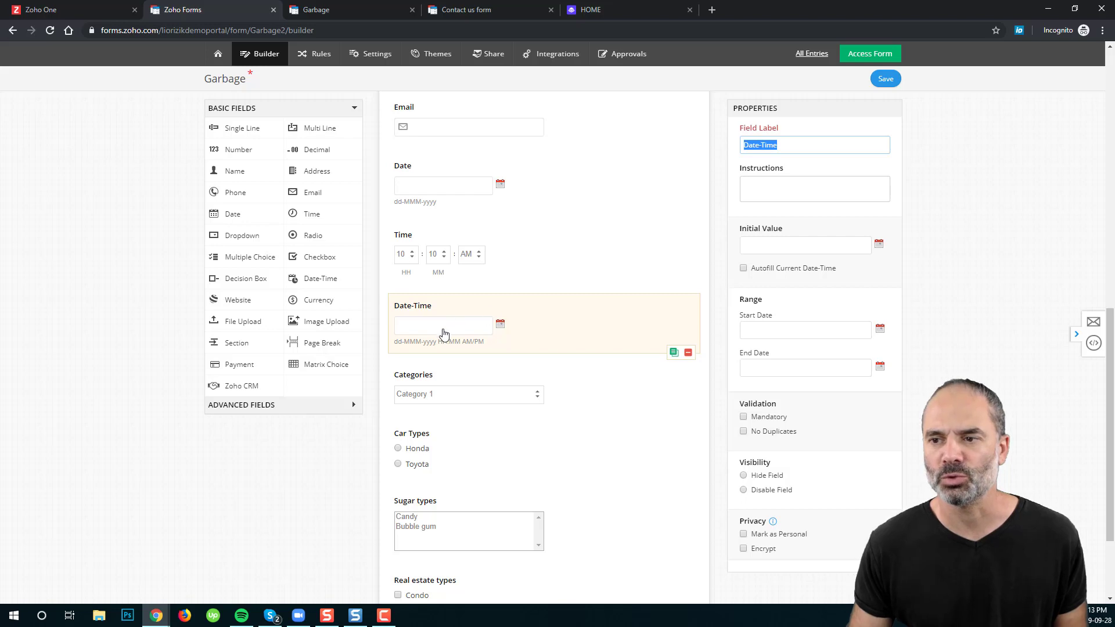
click(884, 82)
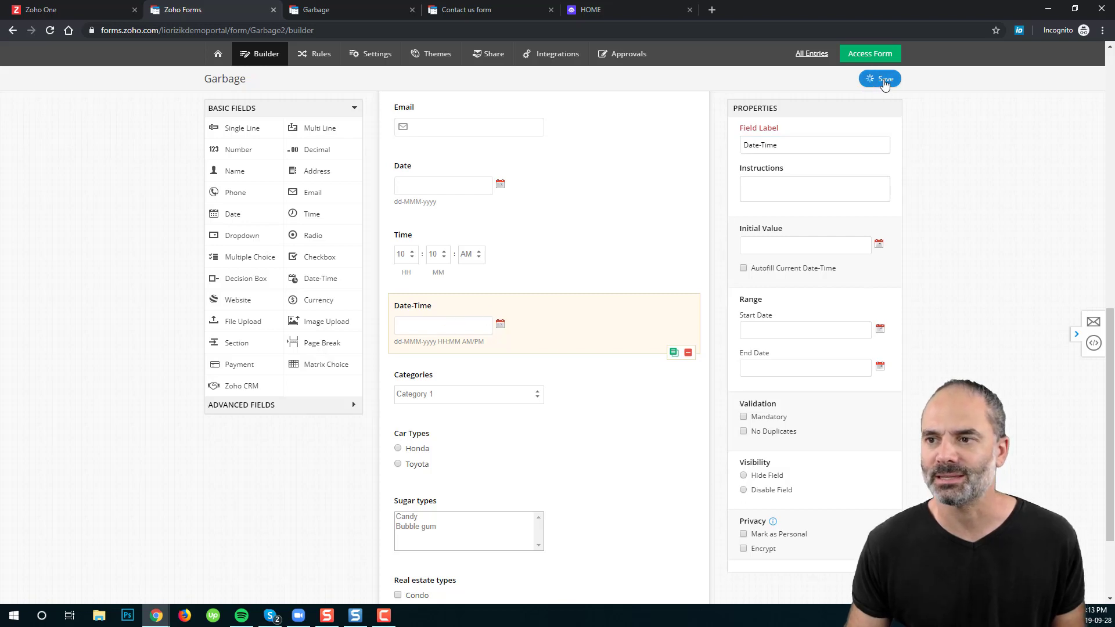
click(350, 5)
click(50, 30)
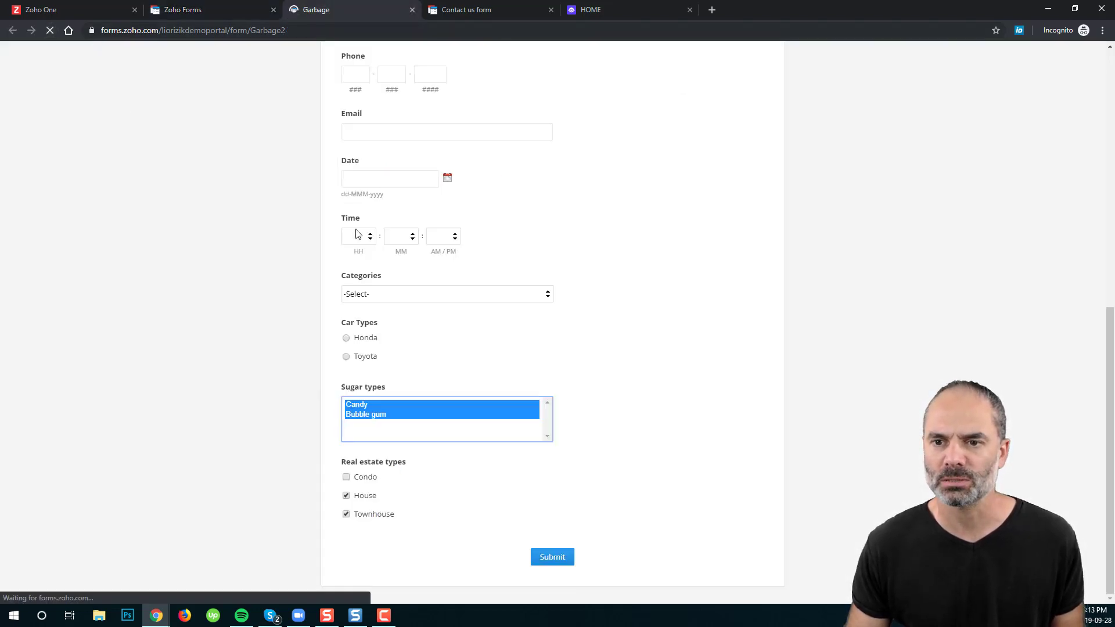
scroll(521, 324, down, 2)
scroll(520, 324, down, 3)
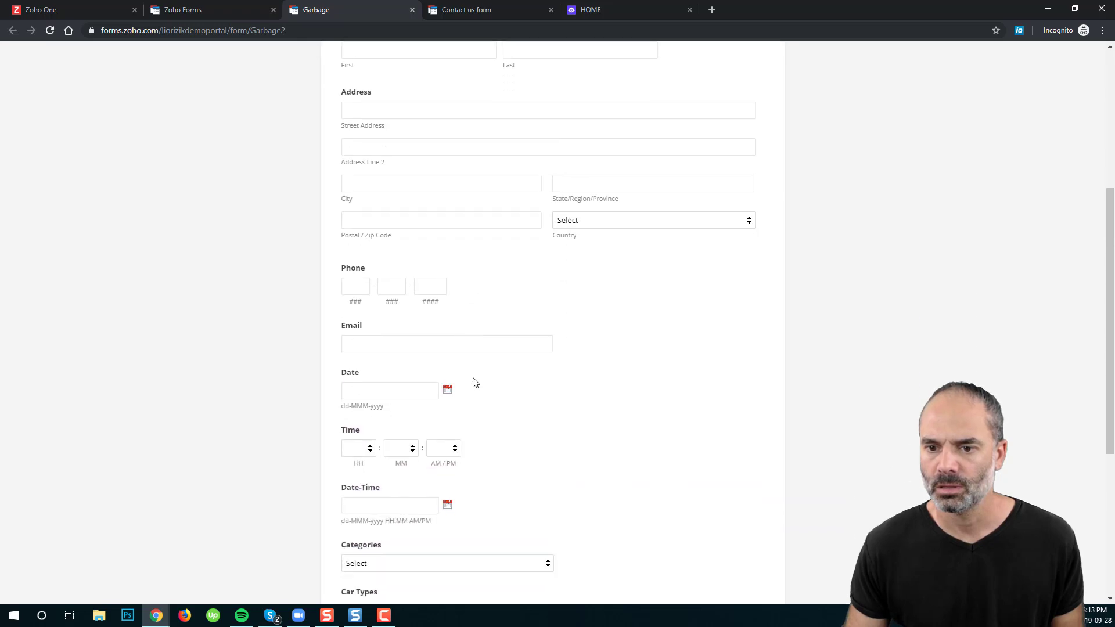
Step: Pick 4 September 2019 in Date-Time, set the hour to 05 for 05:13 PM, then return to the builder
click(446, 504)
click(403, 424)
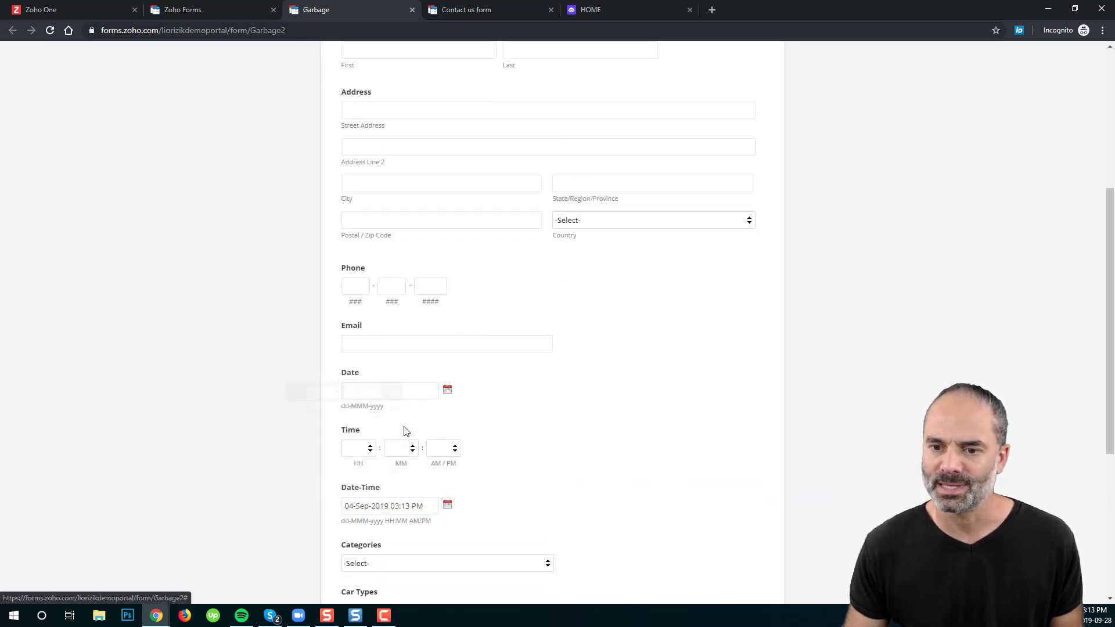
click(412, 508)
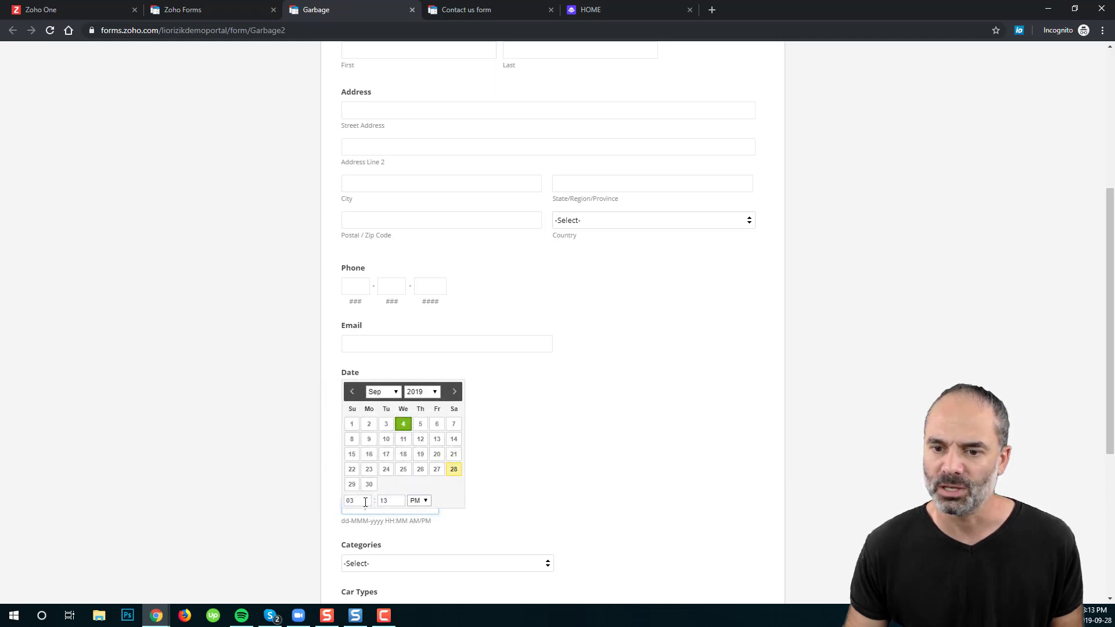
click(361, 501)
click(385, 502)
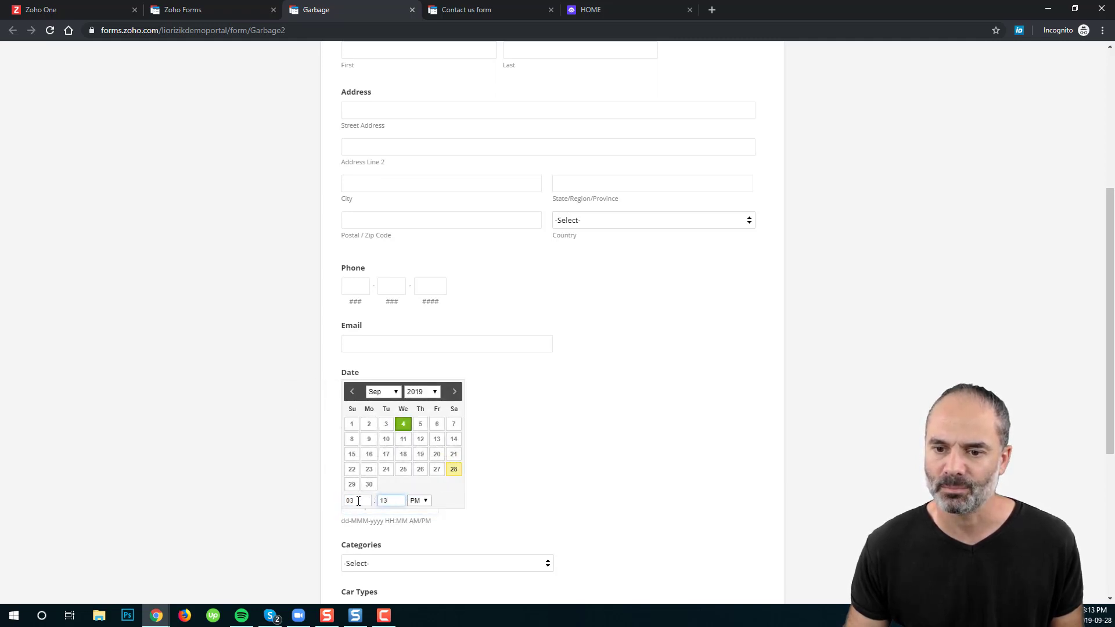
click(358, 501)
text(05)
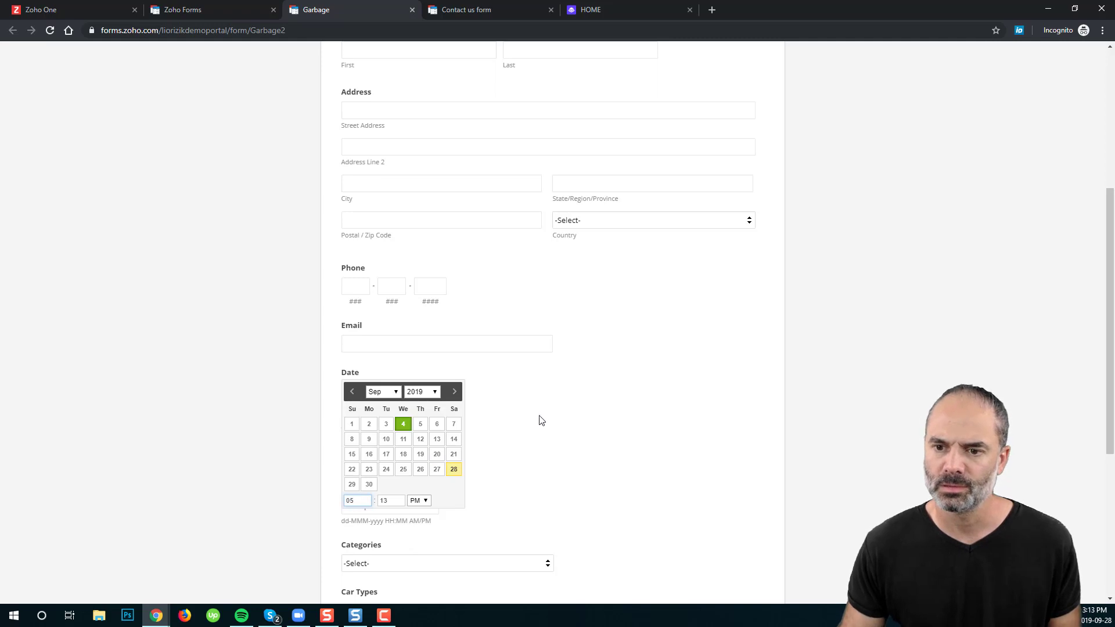
click(548, 435)
click(208, 9)
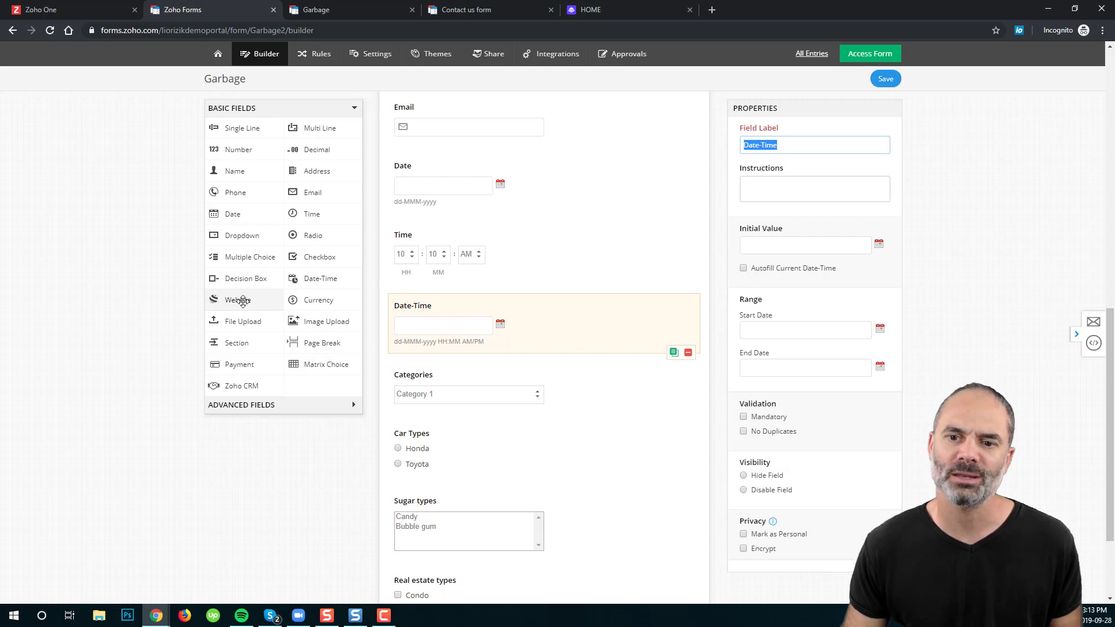
Step: Drag a Website field to the end of the form, below the decision box
drag(243, 299, 471, 548)
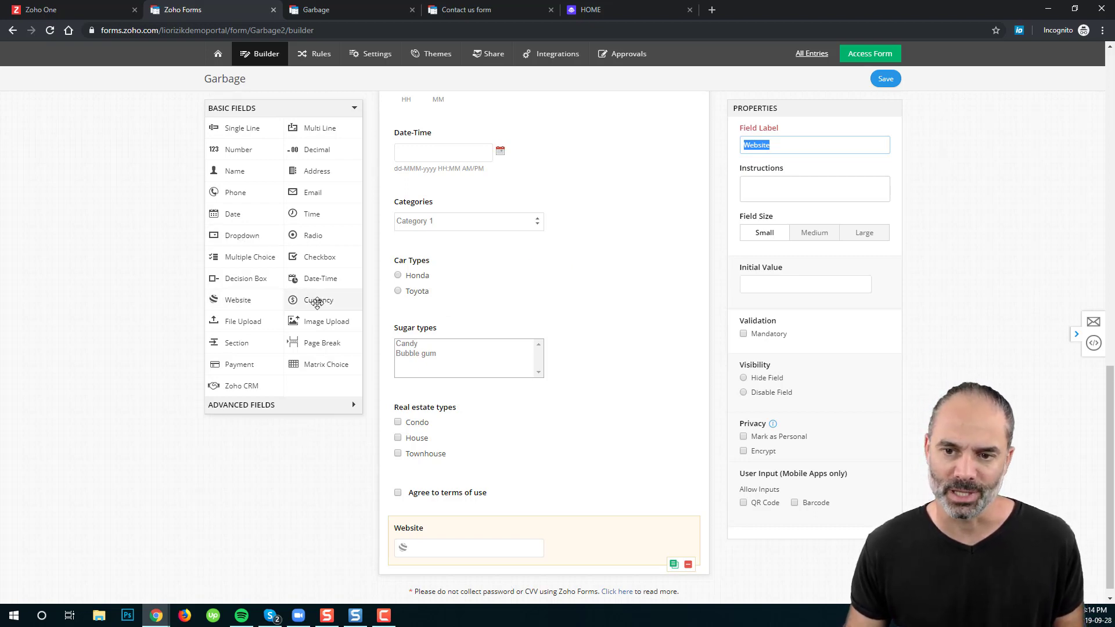
Step: Add a Currency field below Website, switch it to India Rupees, then back to United States Dollars
drag(313, 301, 482, 546)
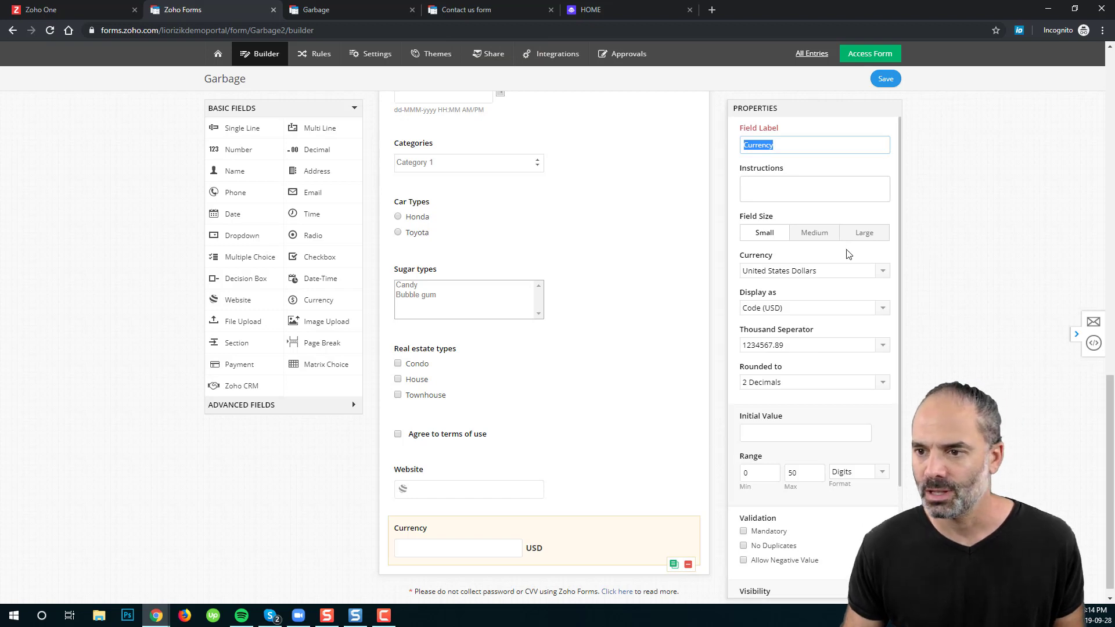
click(815, 272)
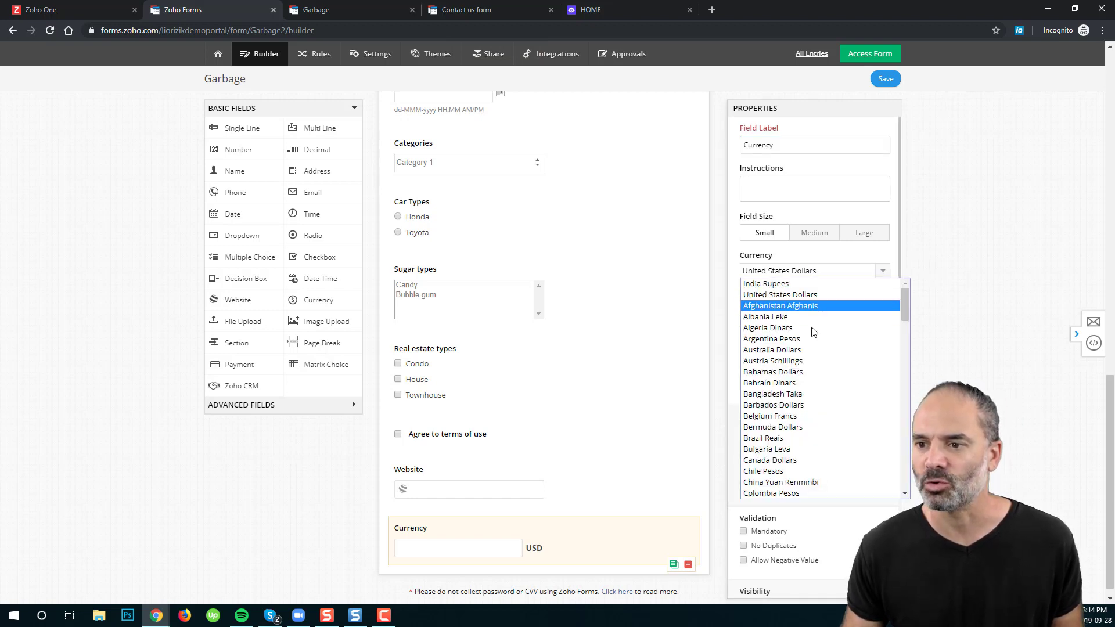
click(790, 284)
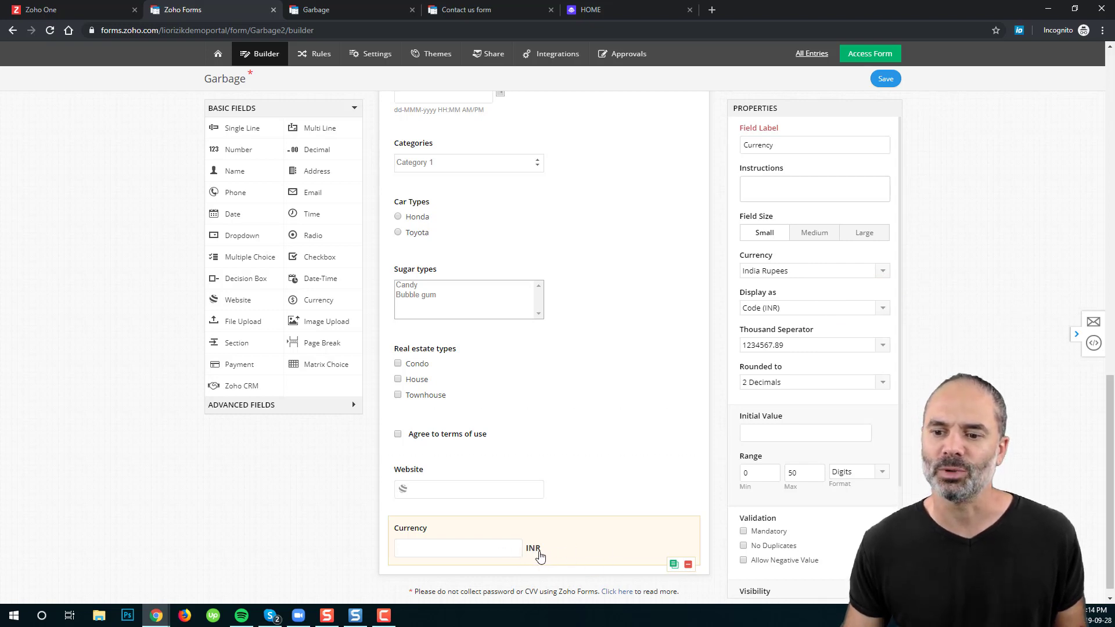
click(784, 271)
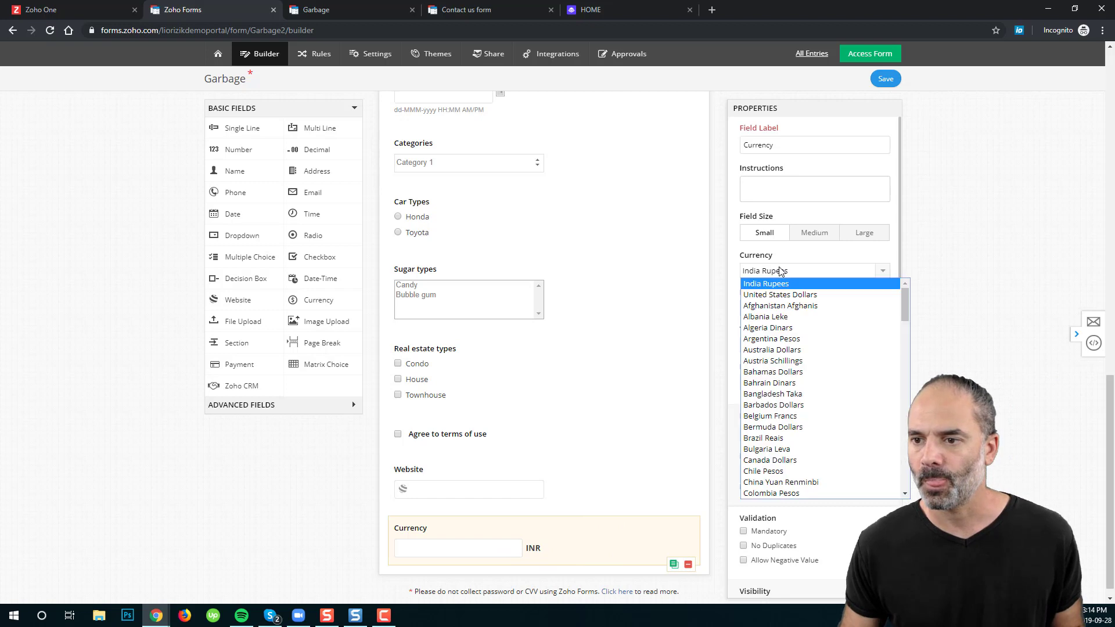
click(807, 297)
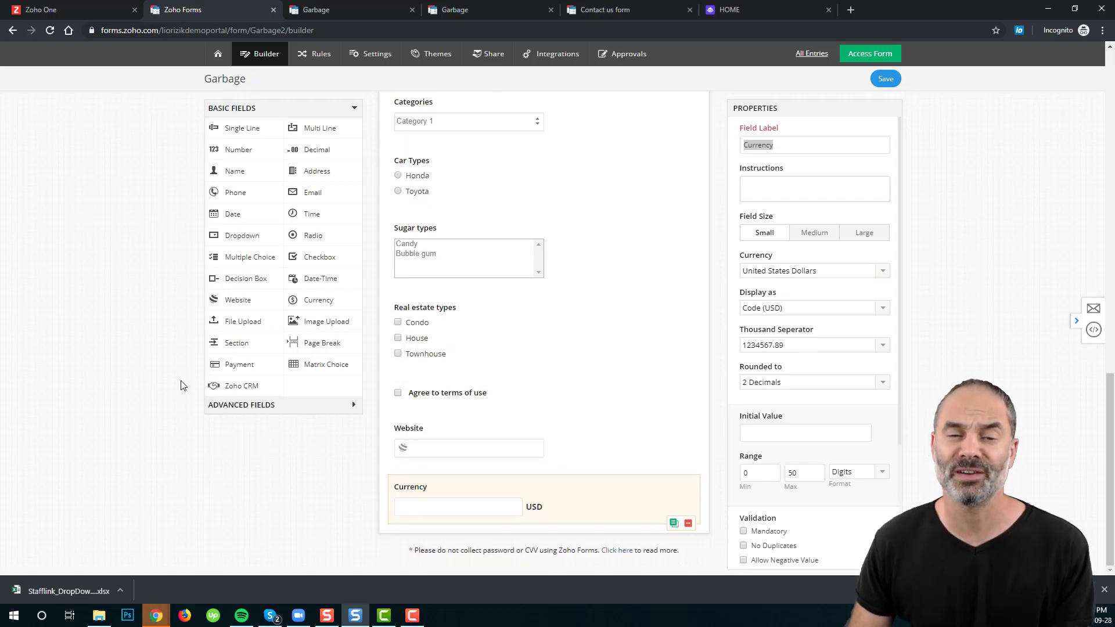
Step: Add a File Upload field allowing pdf,doc files, up to 5 uploads of 20 MB
drag(256, 321, 485, 520)
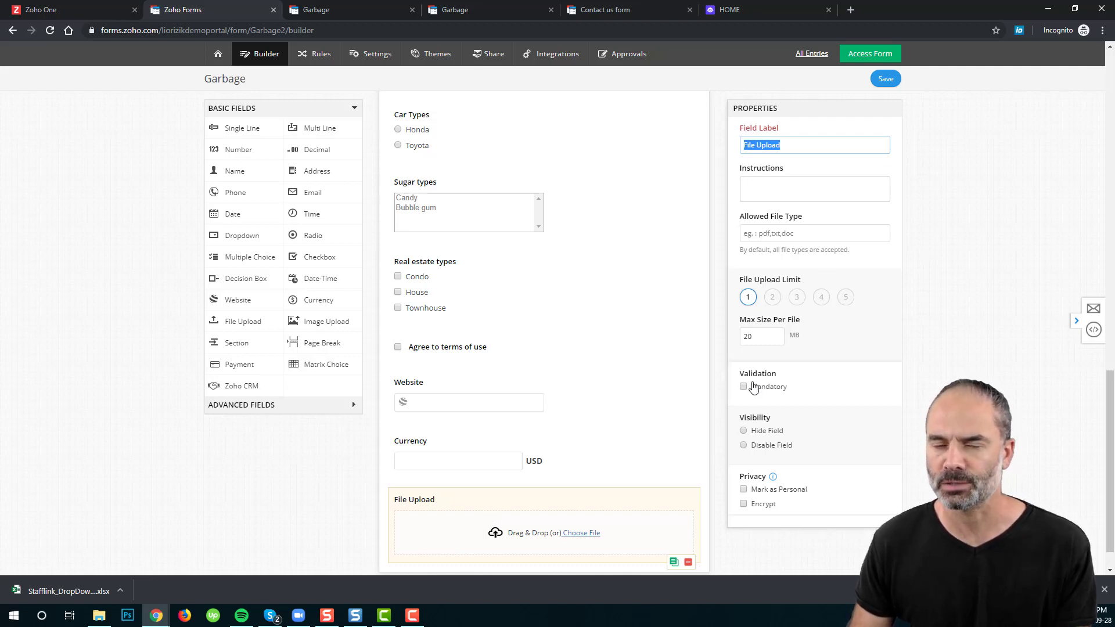
click(810, 234)
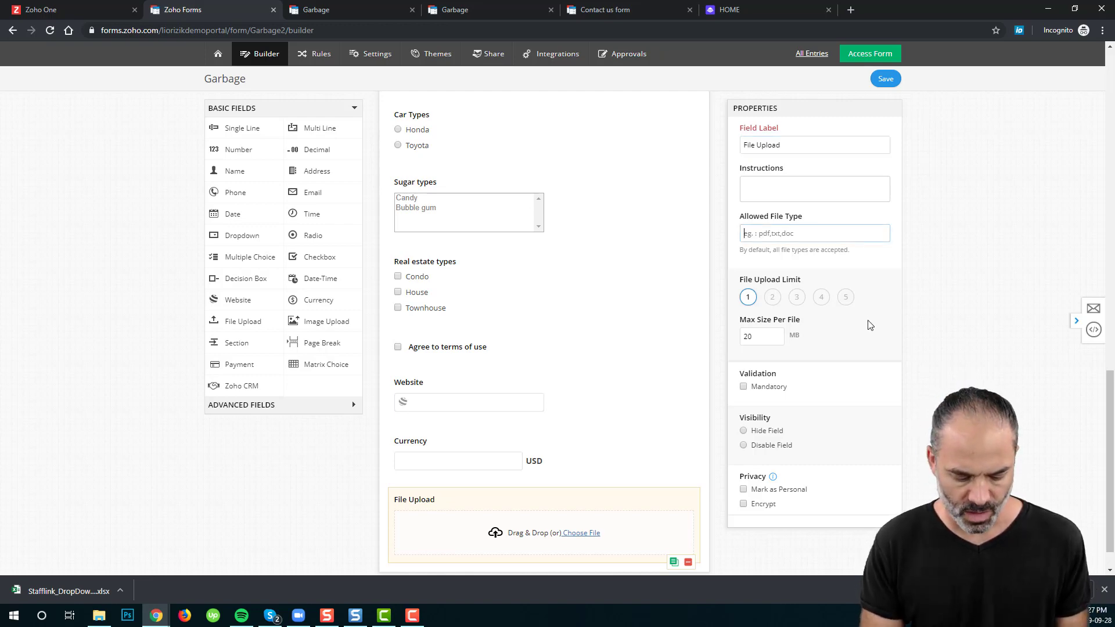
text(pdf,doc)
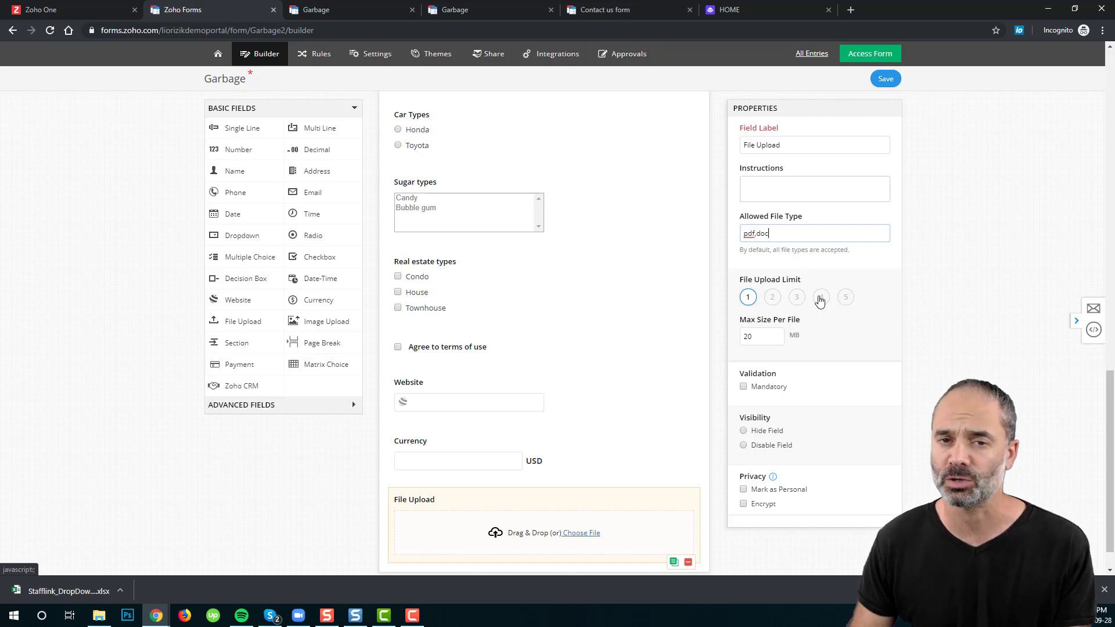
click(845, 298)
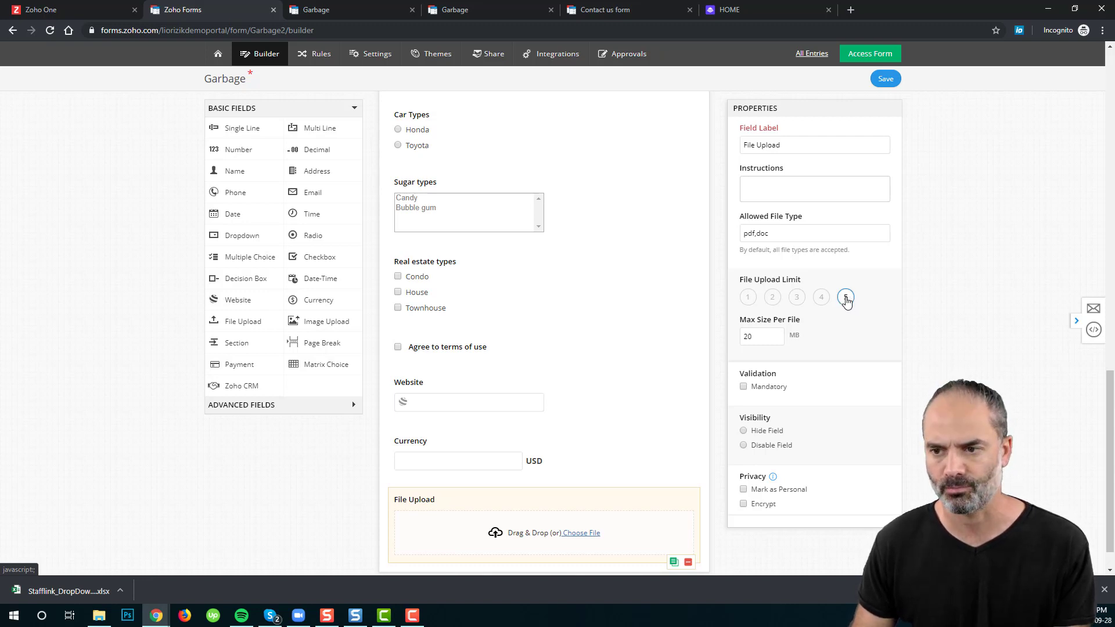
key(ctrl+a)
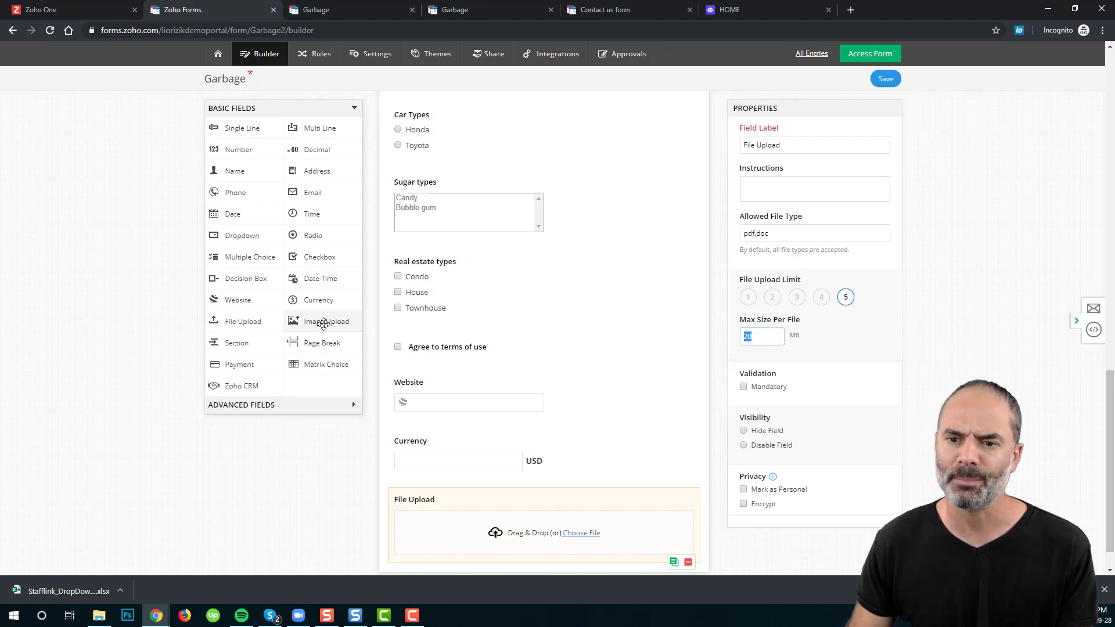
Step: Add an Image Upload field and untick the tif, tiff, webp, jfif and ico file types
drag(320, 321, 483, 503)
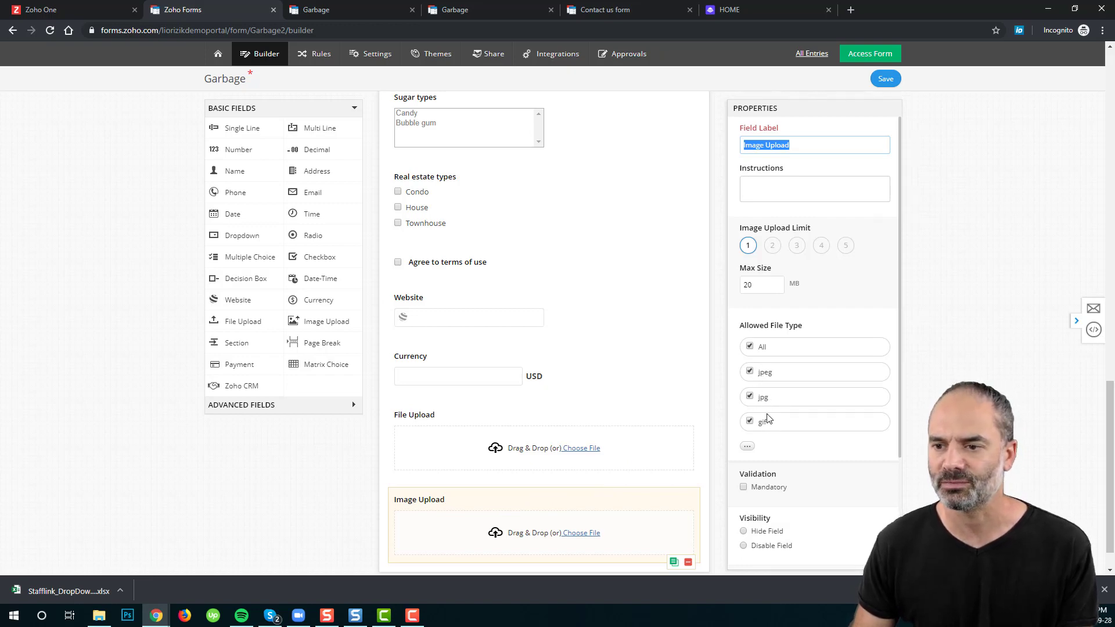
click(749, 446)
scroll(761, 451, down, 3)
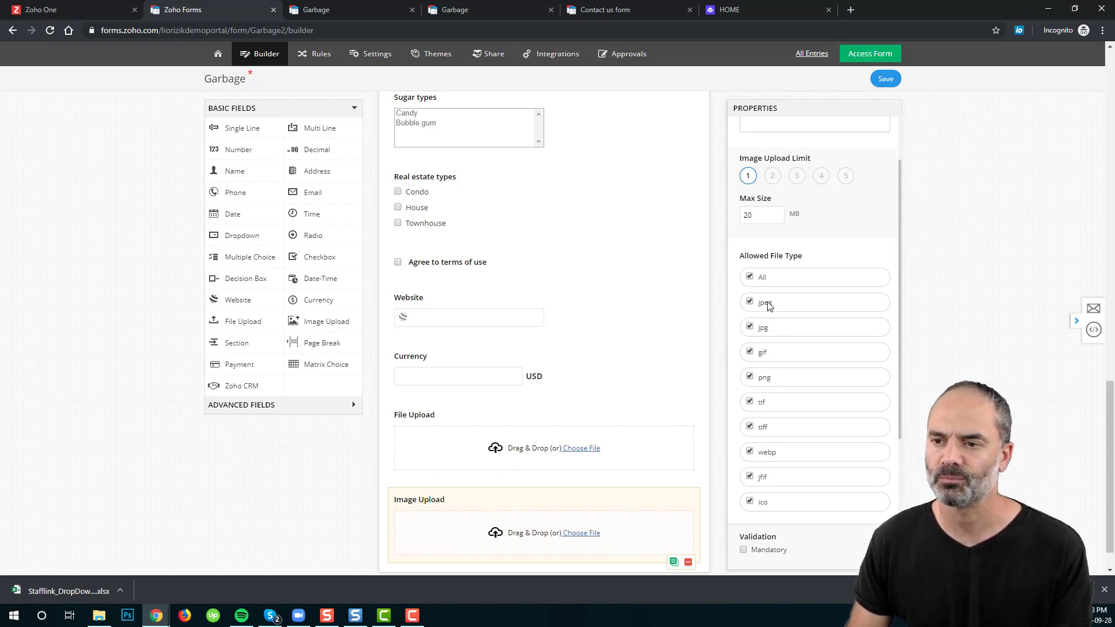
click(749, 402)
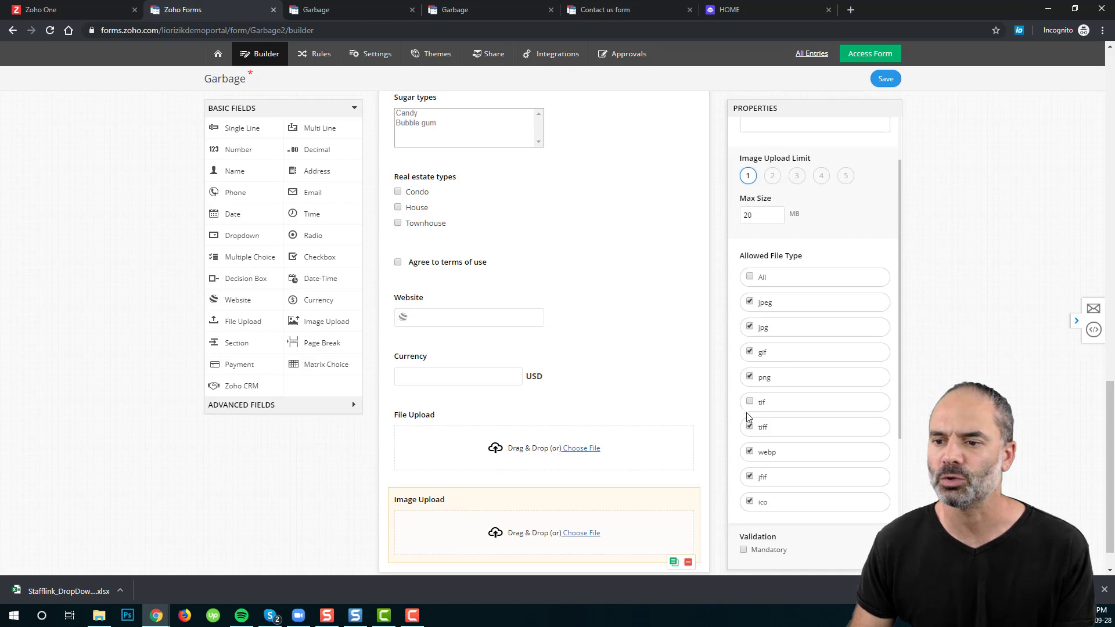
click(750, 427)
click(749, 452)
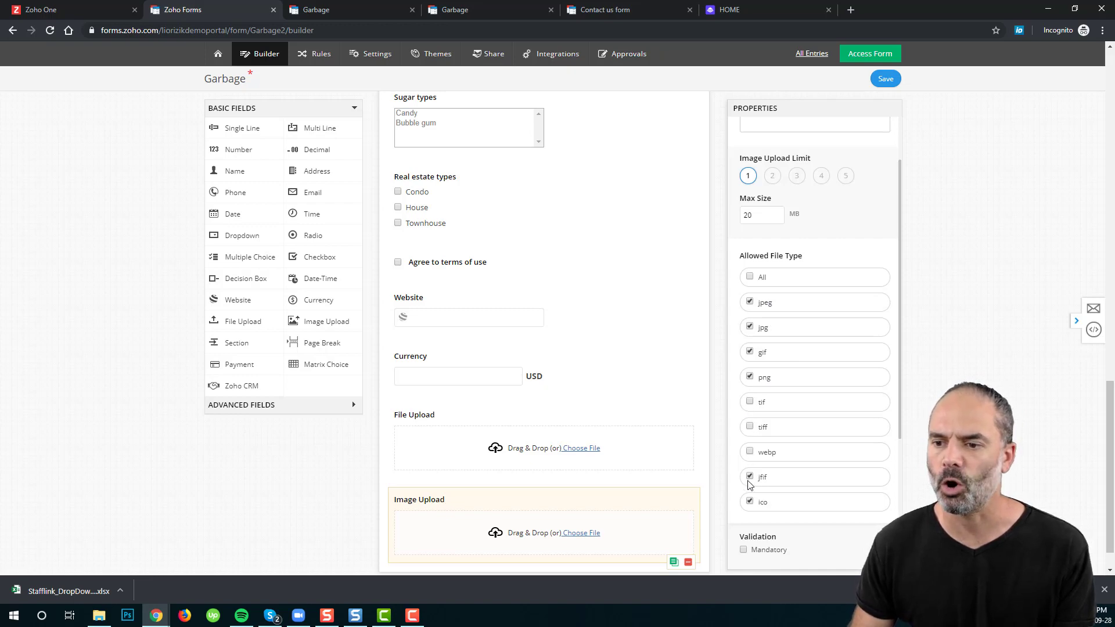
click(750, 476)
click(749, 501)
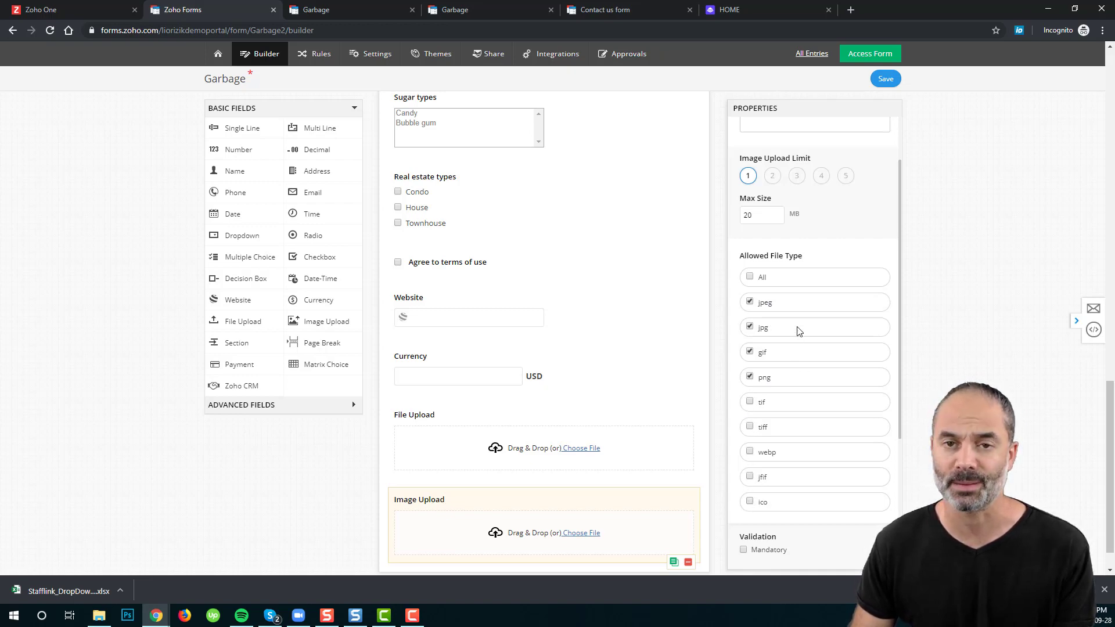
scroll(807, 321, up, 2)
scroll(813, 302, up, 1)
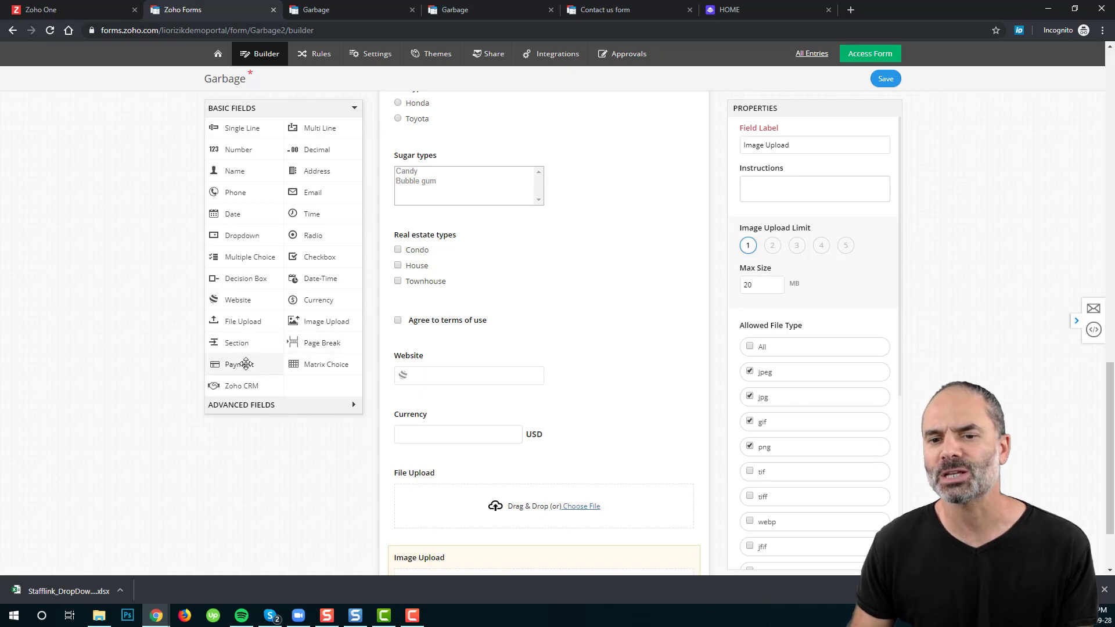
Step: Add a Payment field labelled 'Payment' with a Fixed payment type
drag(255, 366, 482, 503)
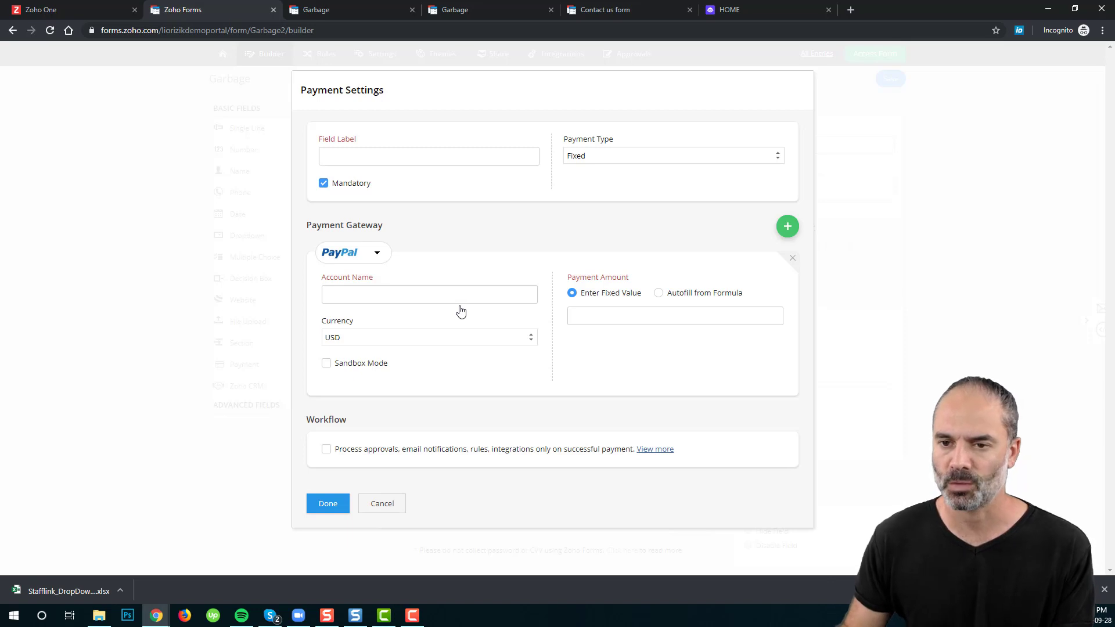
click(398, 158)
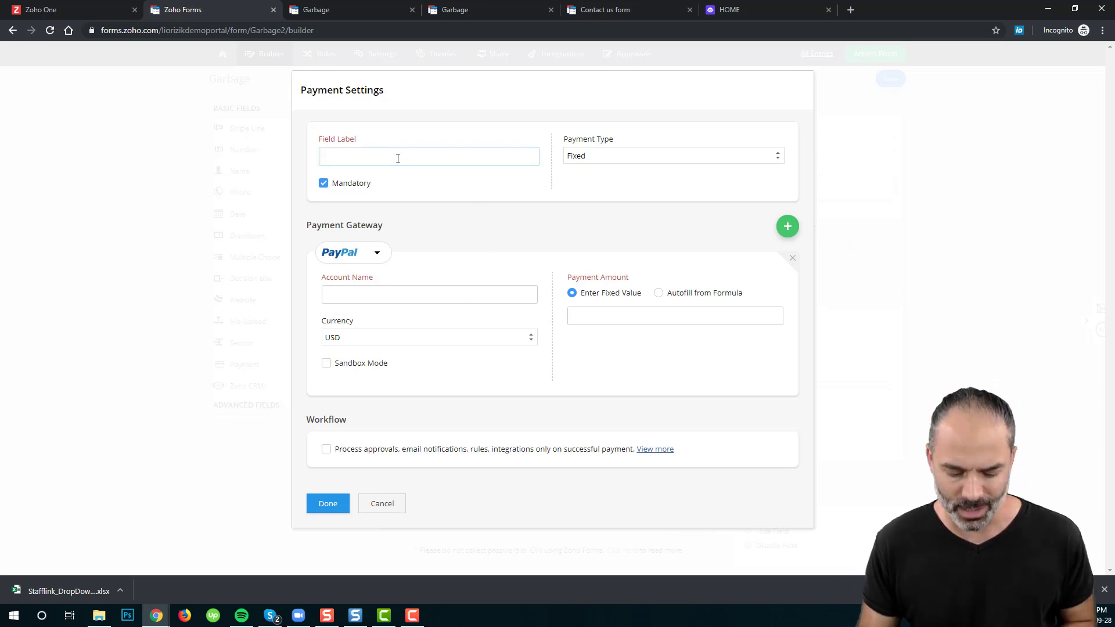
text(Payment)
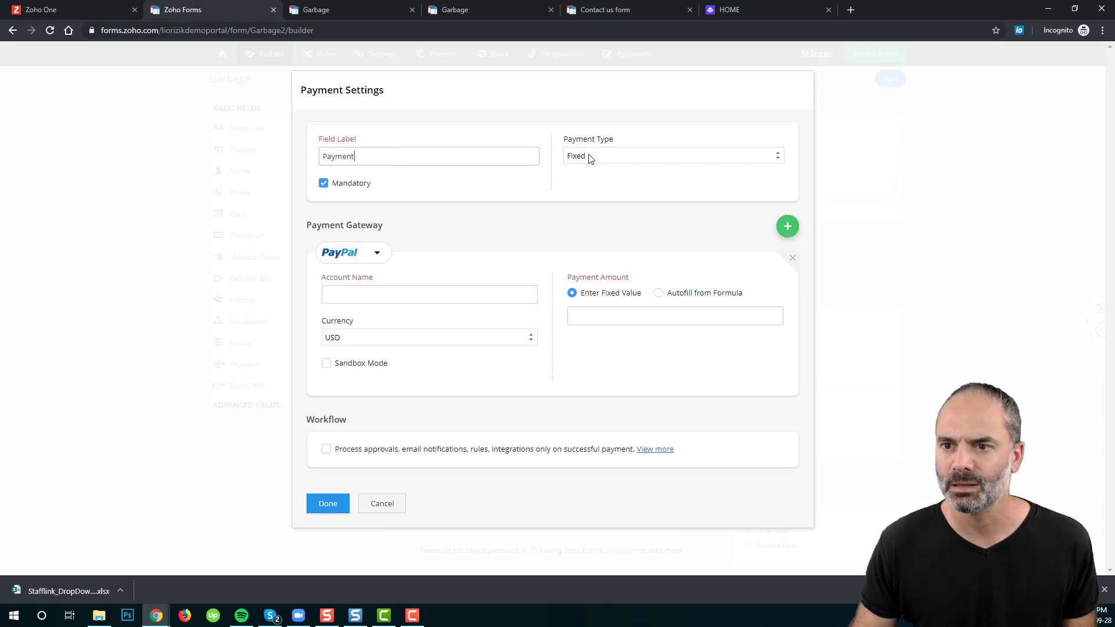
click(587, 154)
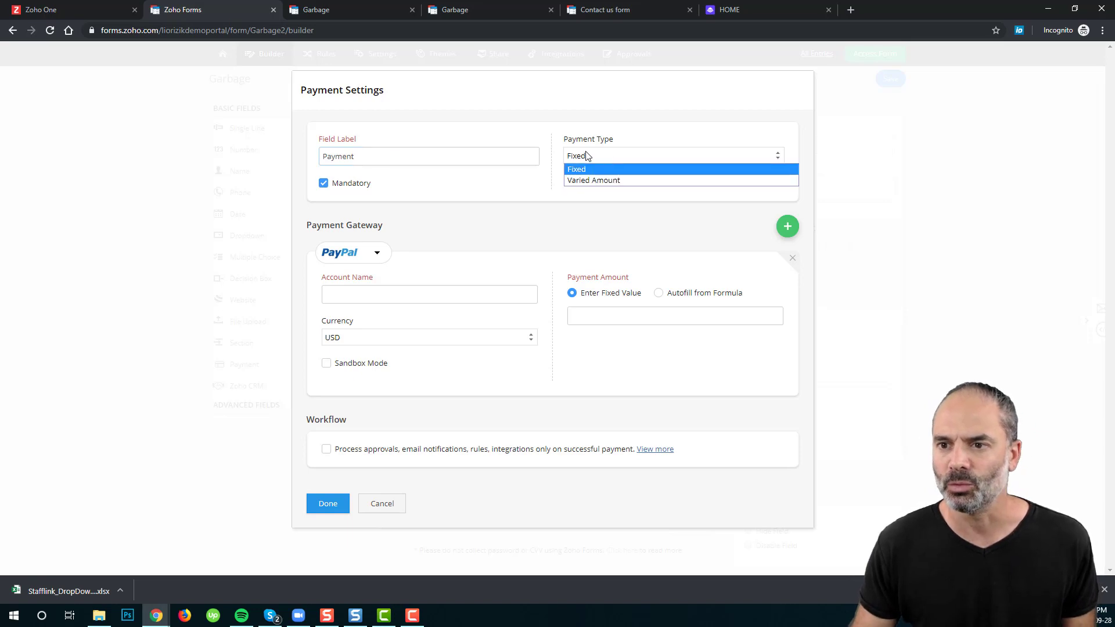
click(622, 129)
Step: Choose Stripe as the payment gateway
click(361, 302)
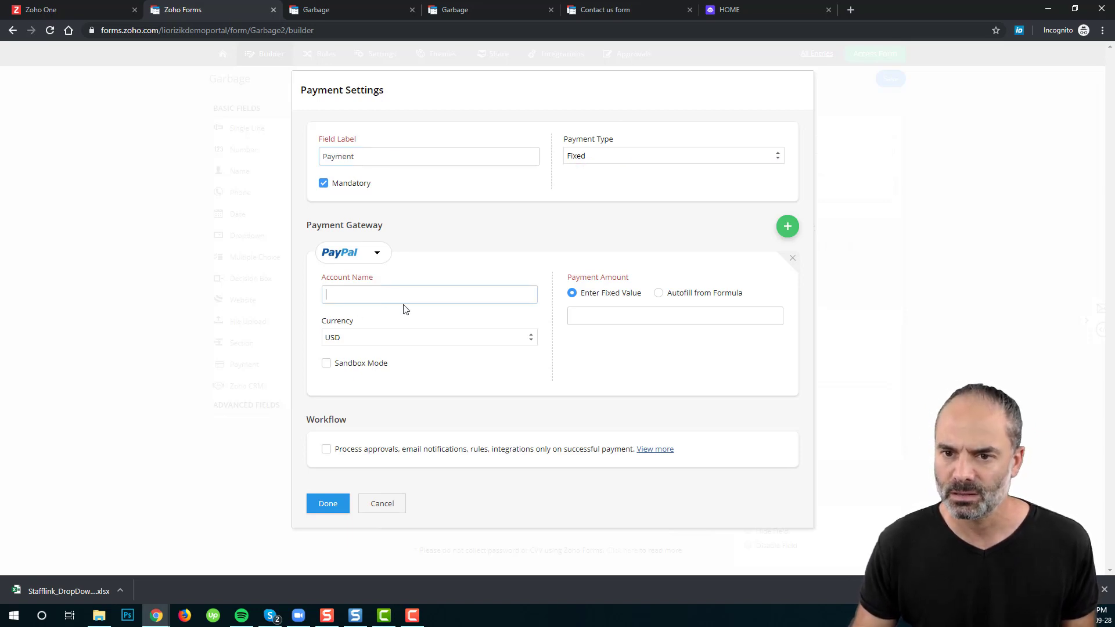
click(376, 254)
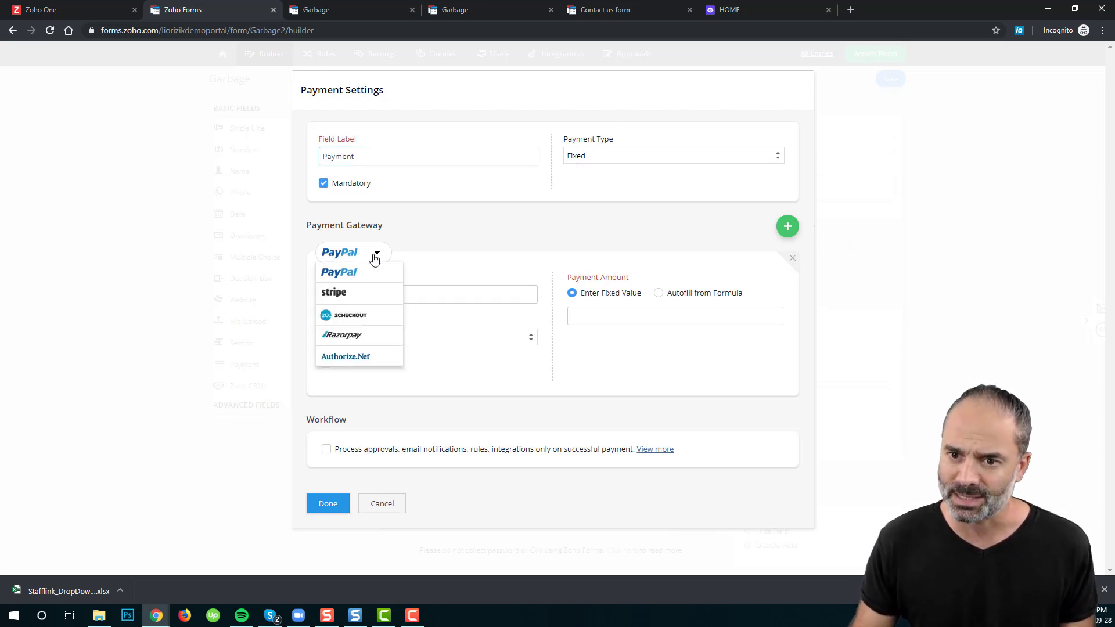
click(367, 293)
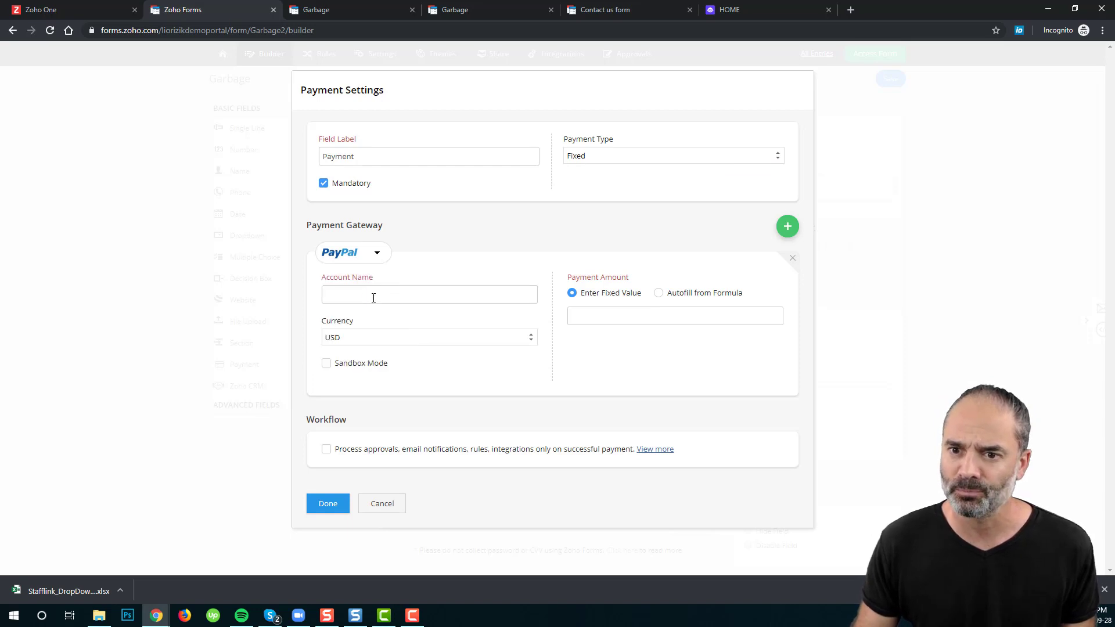
click(361, 259)
click(356, 292)
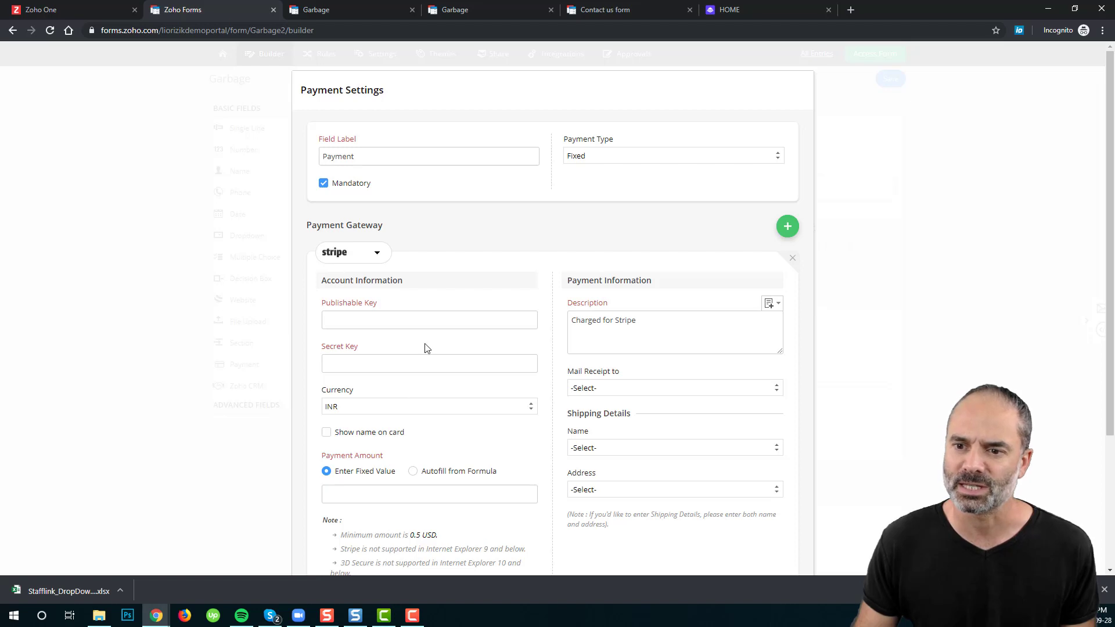
Step: Set the Stripe payment currency to USD and the fixed amount to 900
click(363, 410)
click(346, 194)
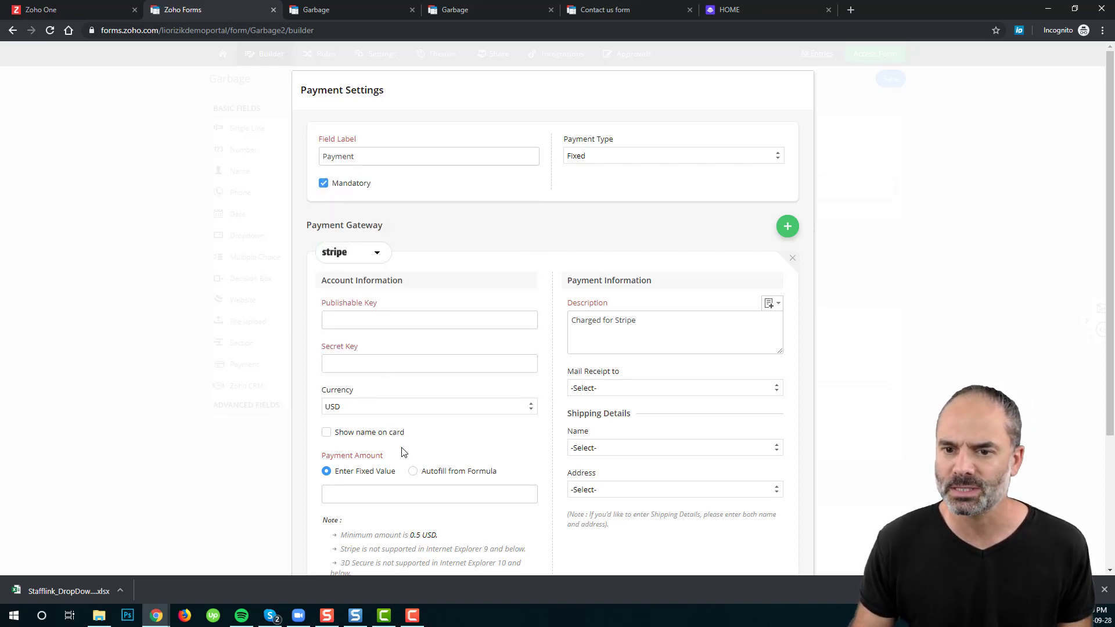
scroll(486, 446, down, 2)
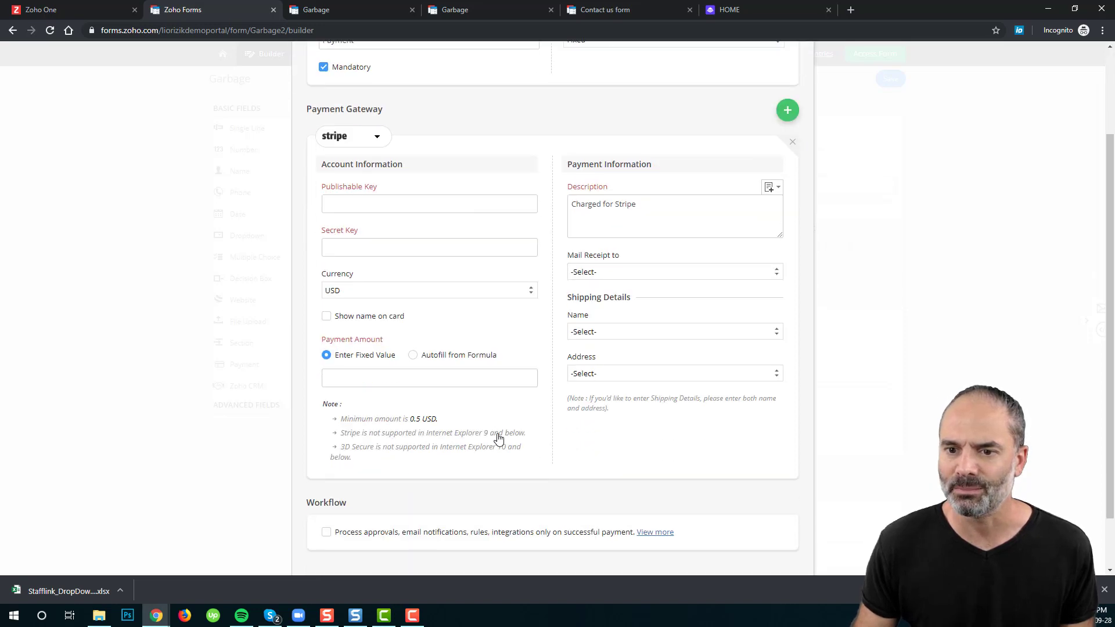
click(384, 376)
text(900)
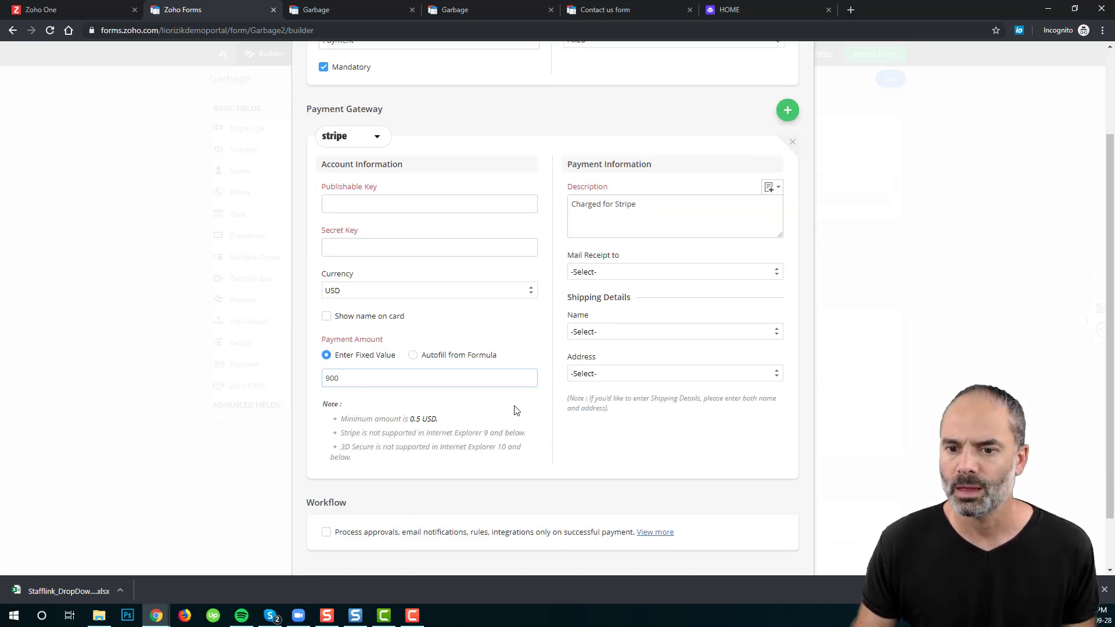
scroll(610, 377, down, 1)
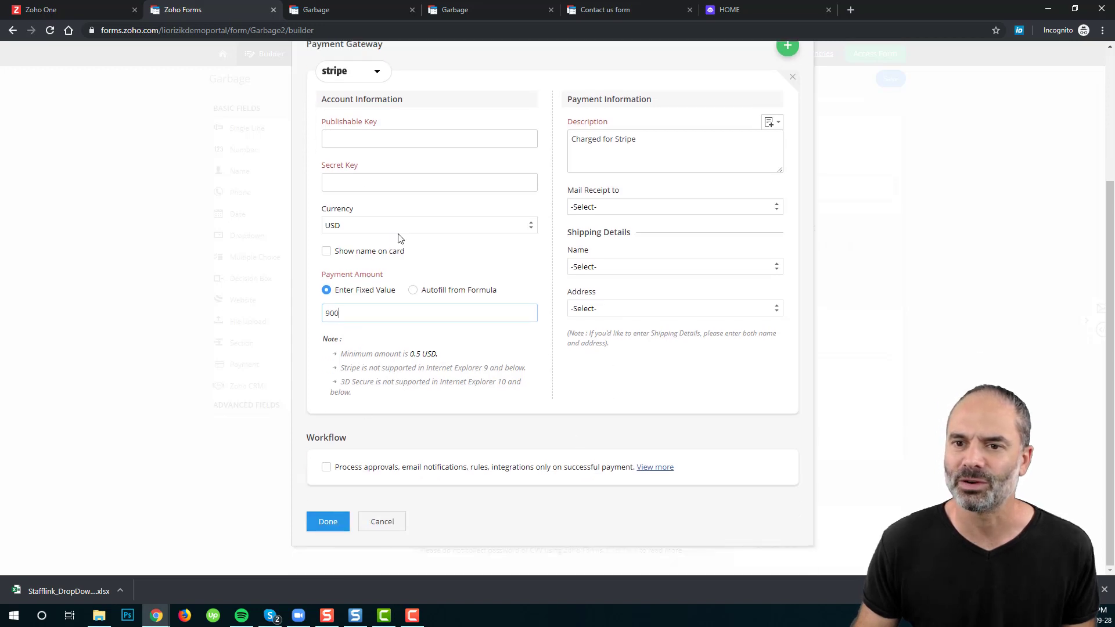
Step: Switch the gateway to PayPal, attempt Done, then cancel the Payment Settings
click(379, 72)
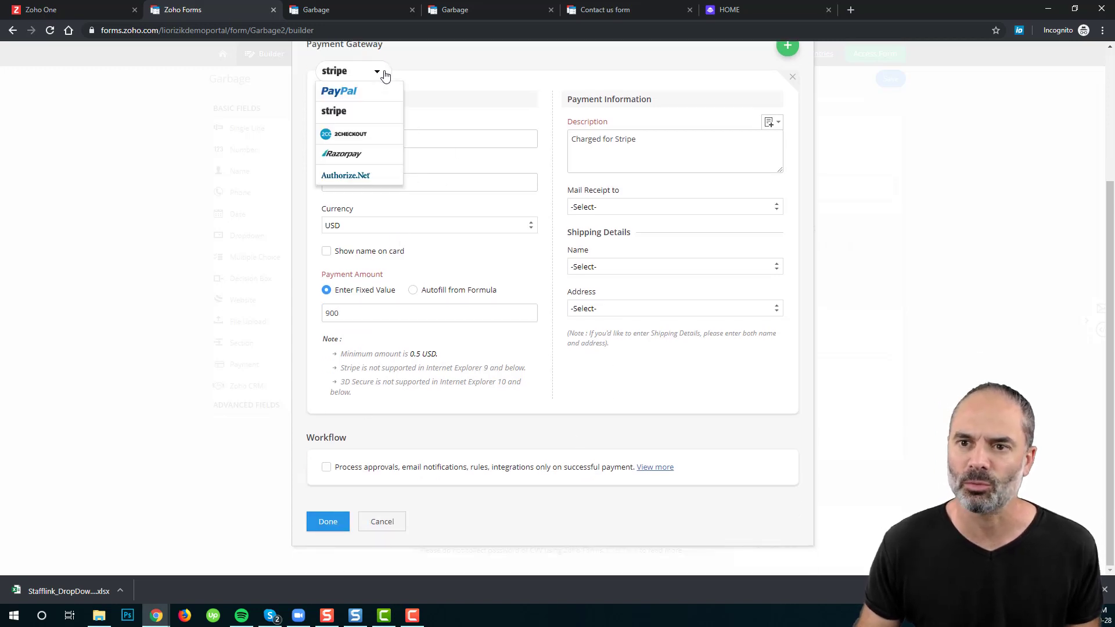
click(368, 92)
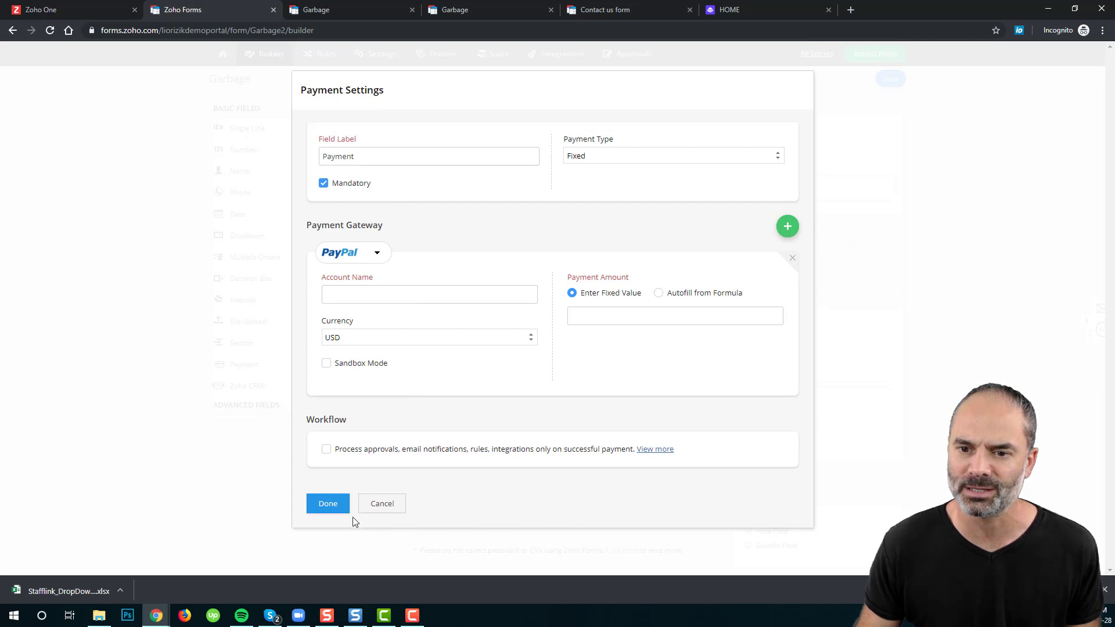
click(328, 506)
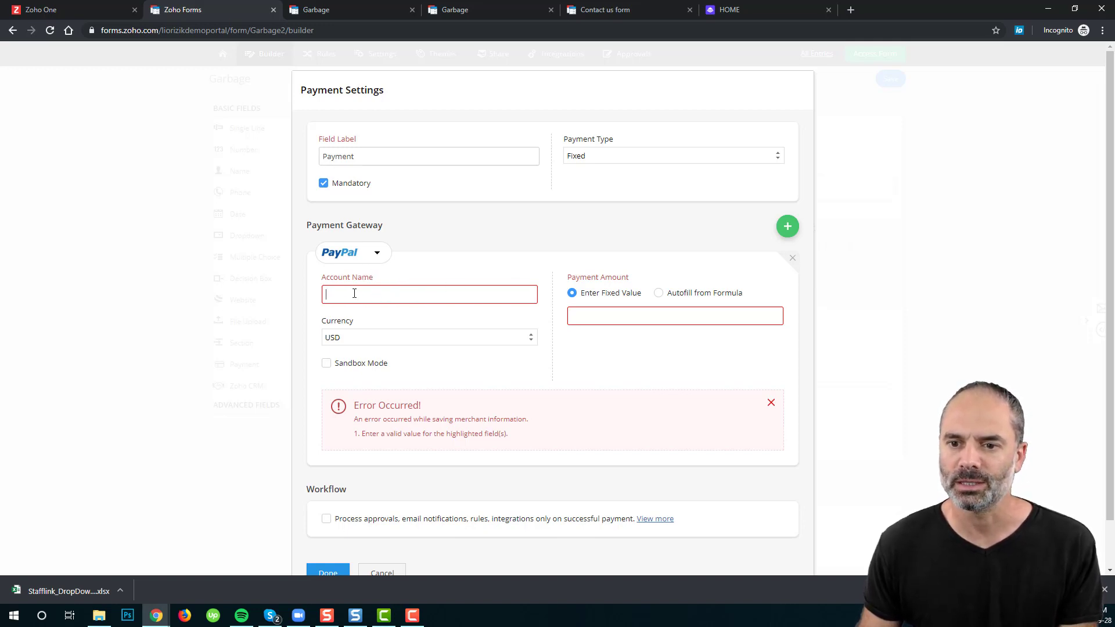
click(377, 253)
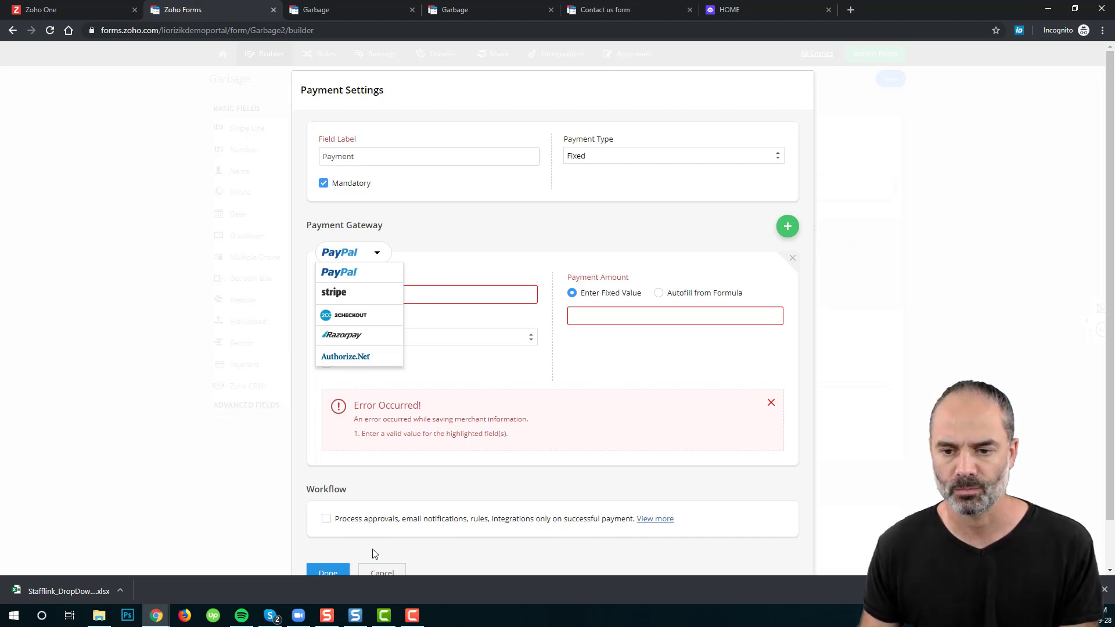
click(383, 571)
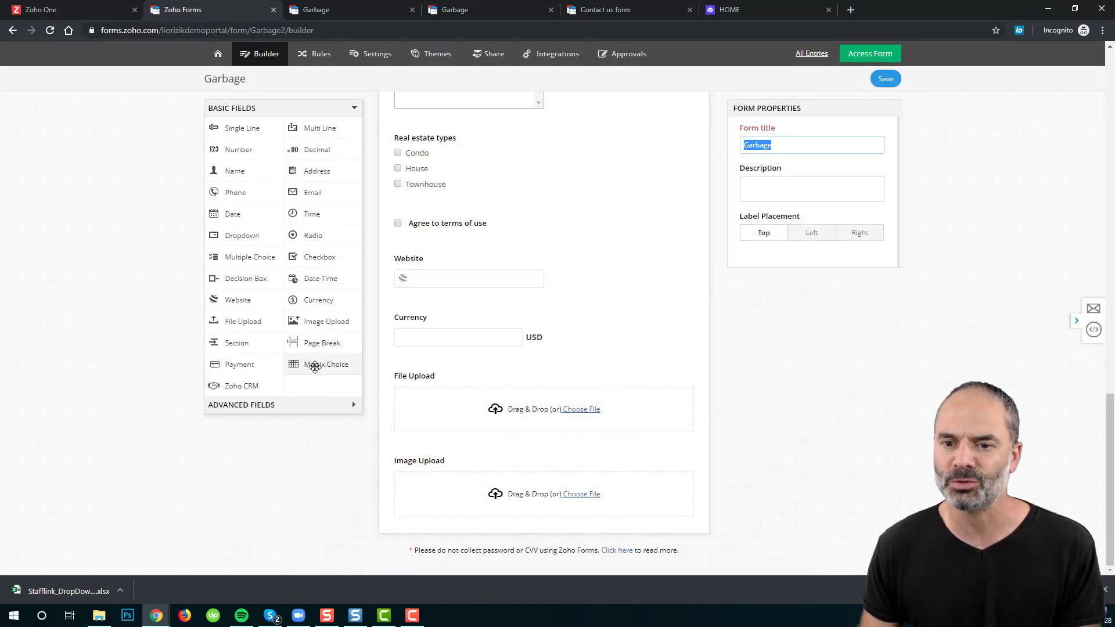
Step: Add a checkbox-type Matrix Choice field at the end of the Garbage form and save
drag(323, 367, 466, 546)
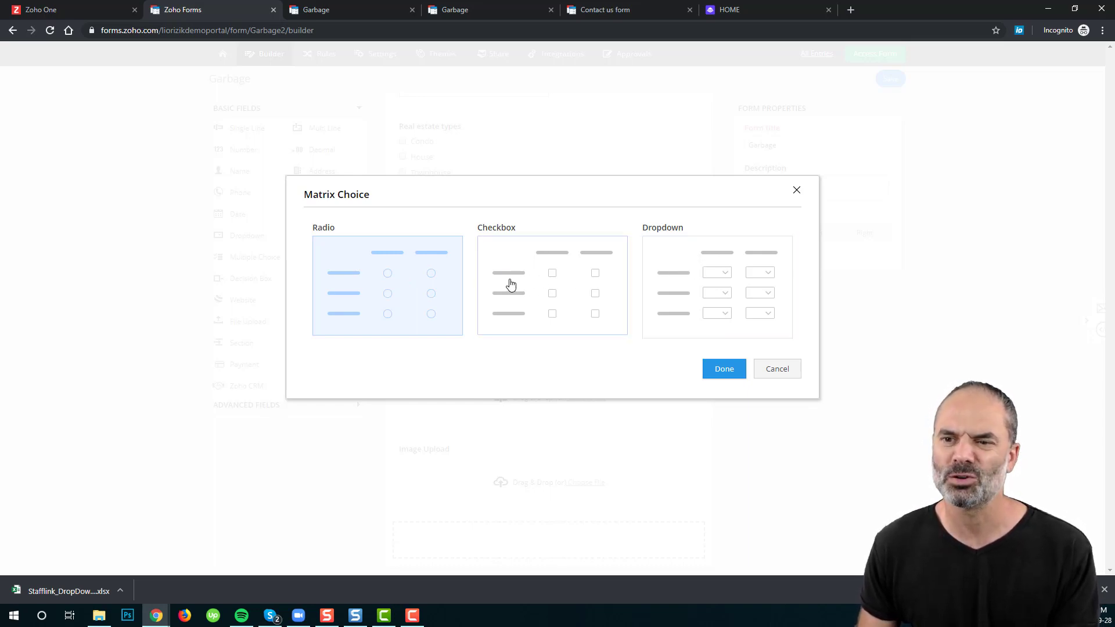
click(510, 284)
click(723, 371)
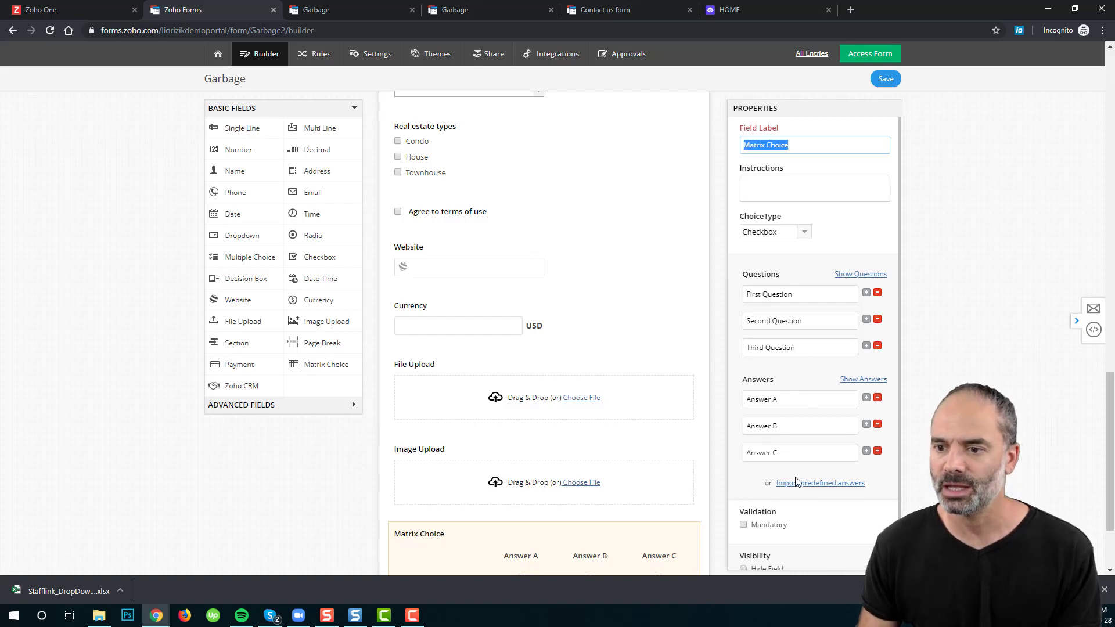
click(885, 78)
Step: Reload the live Garbage form and check the matrix's three question rows
click(323, 14)
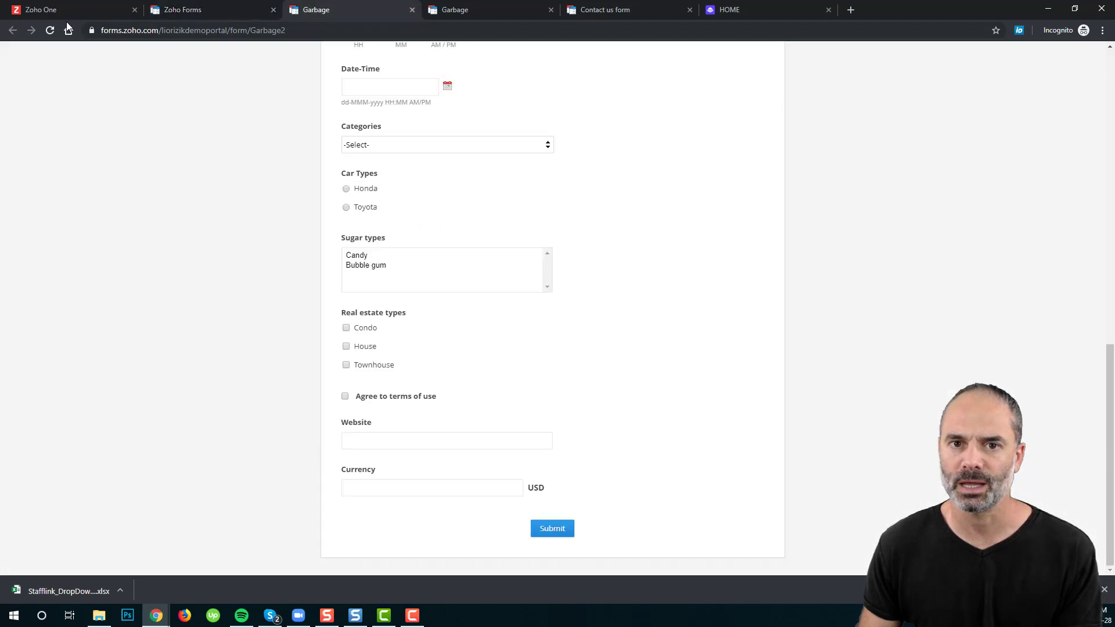
click(50, 30)
scroll(572, 307, down, 3)
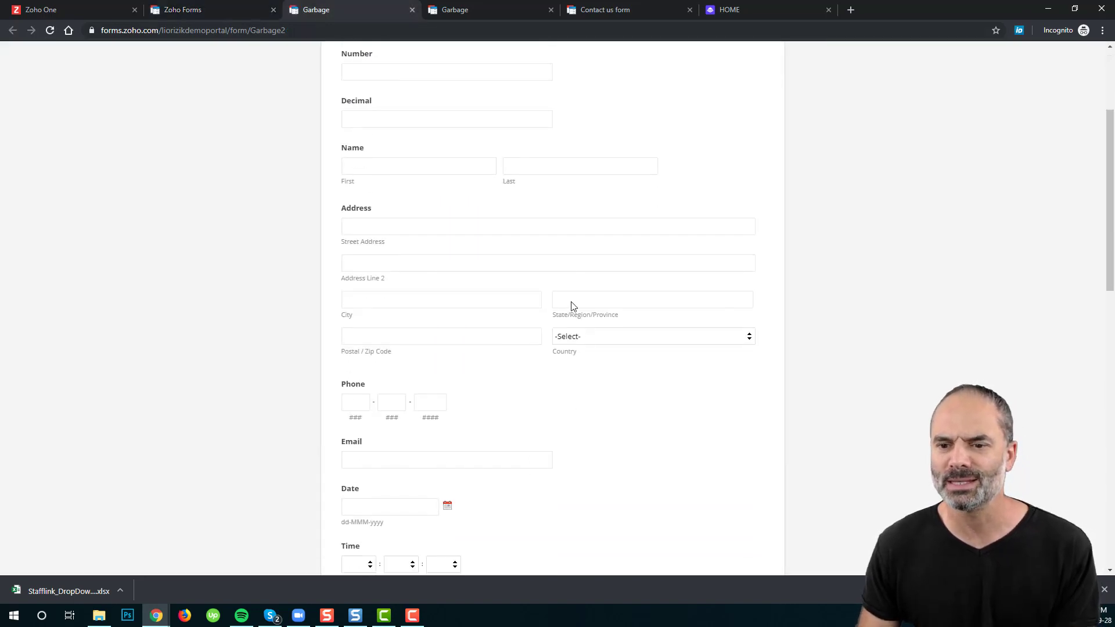
scroll(572, 307, down, 15)
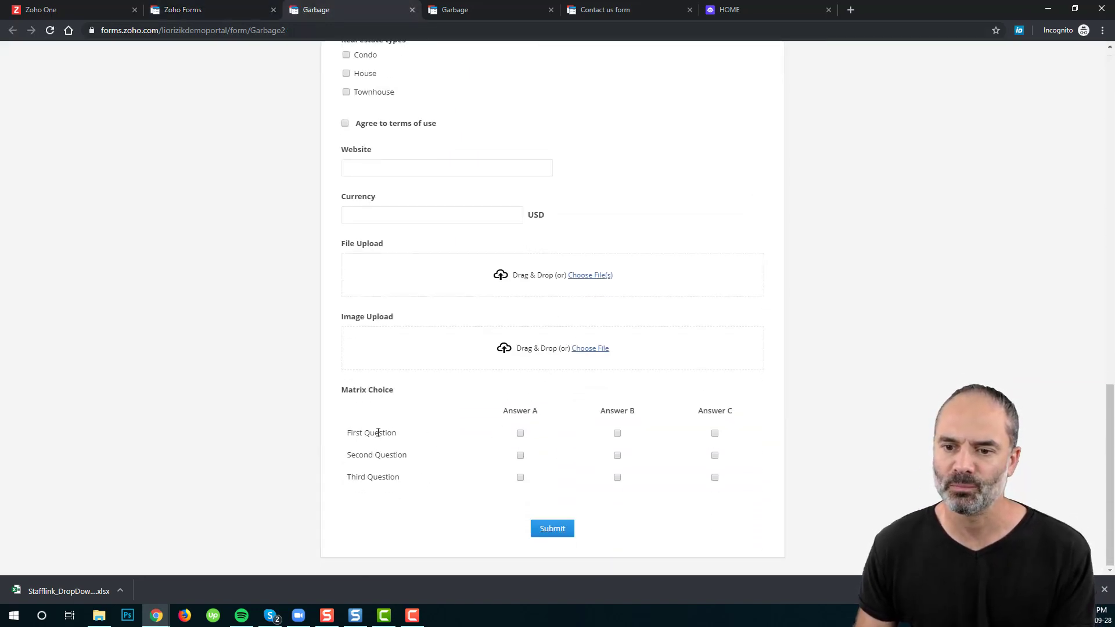
drag(344, 438, 417, 441)
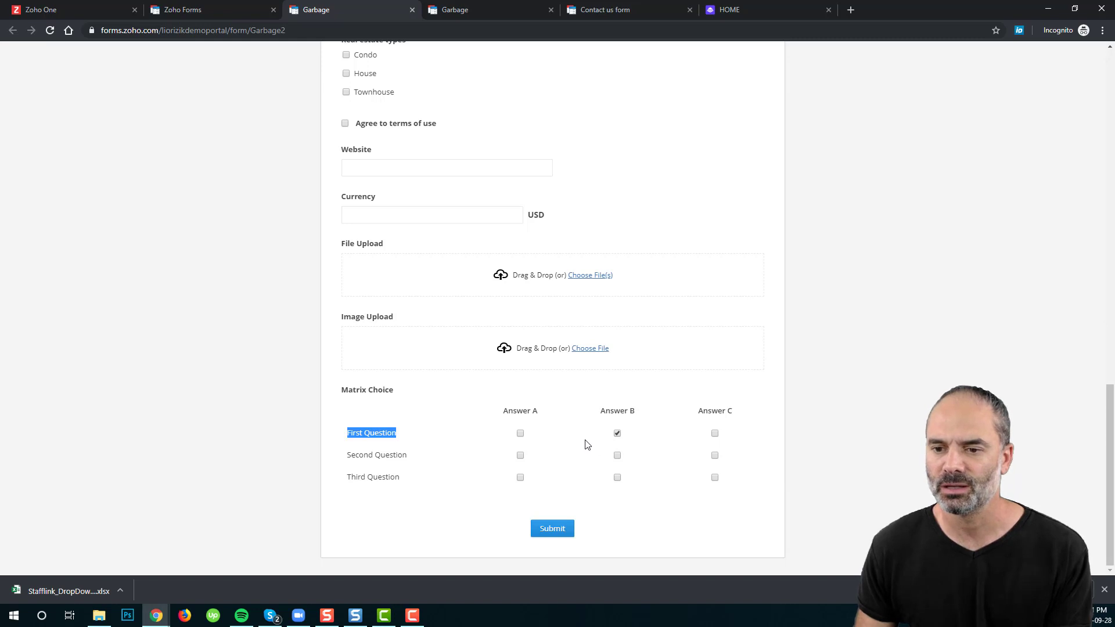
drag(351, 456, 434, 459)
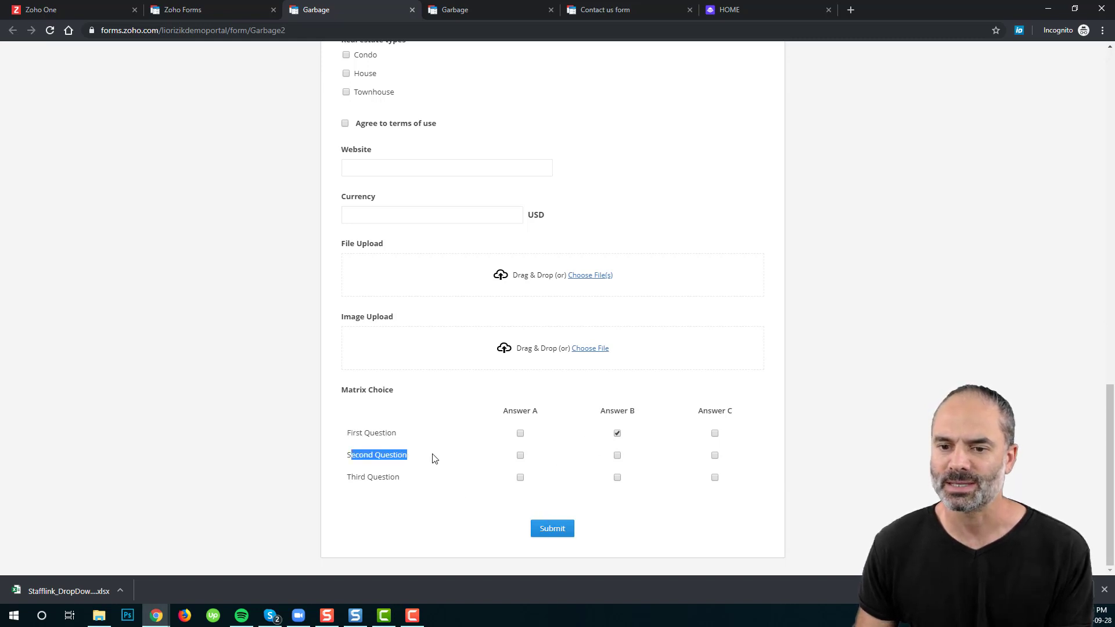
drag(346, 478, 459, 487)
click(375, 473)
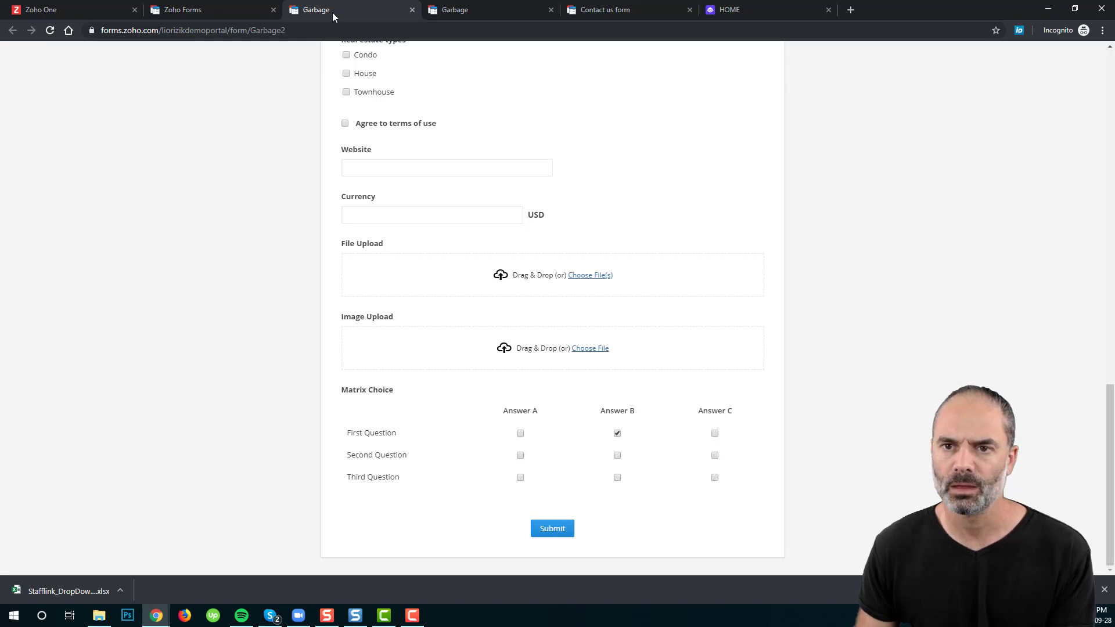
click(229, 12)
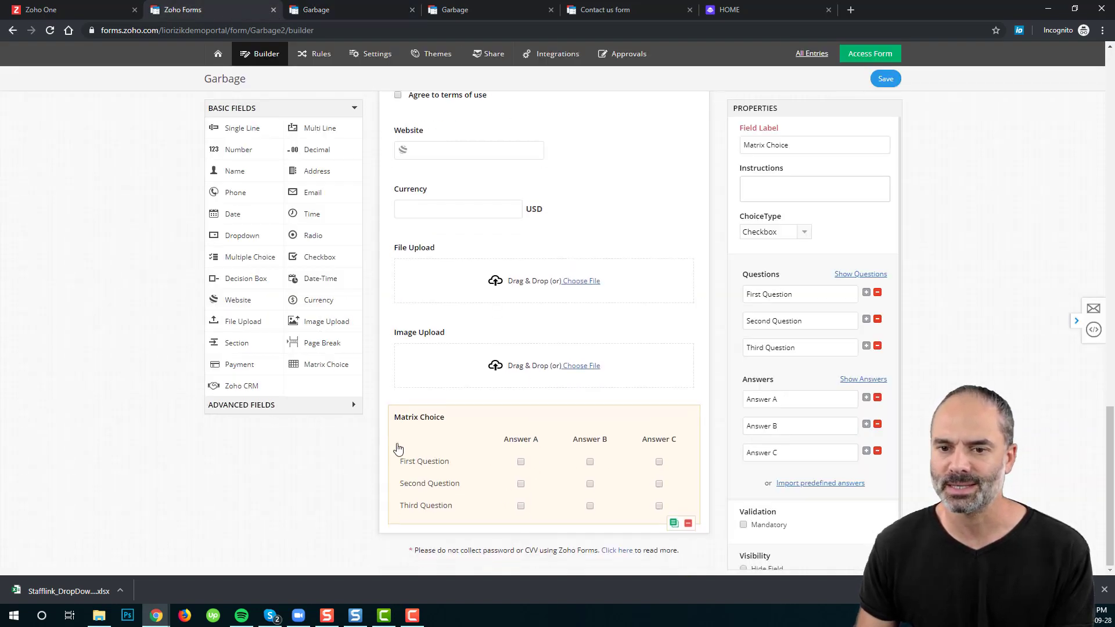
Step: Add a radio-button Matrix Choice field above the checkbox matrix and save
drag(328, 364, 489, 426)
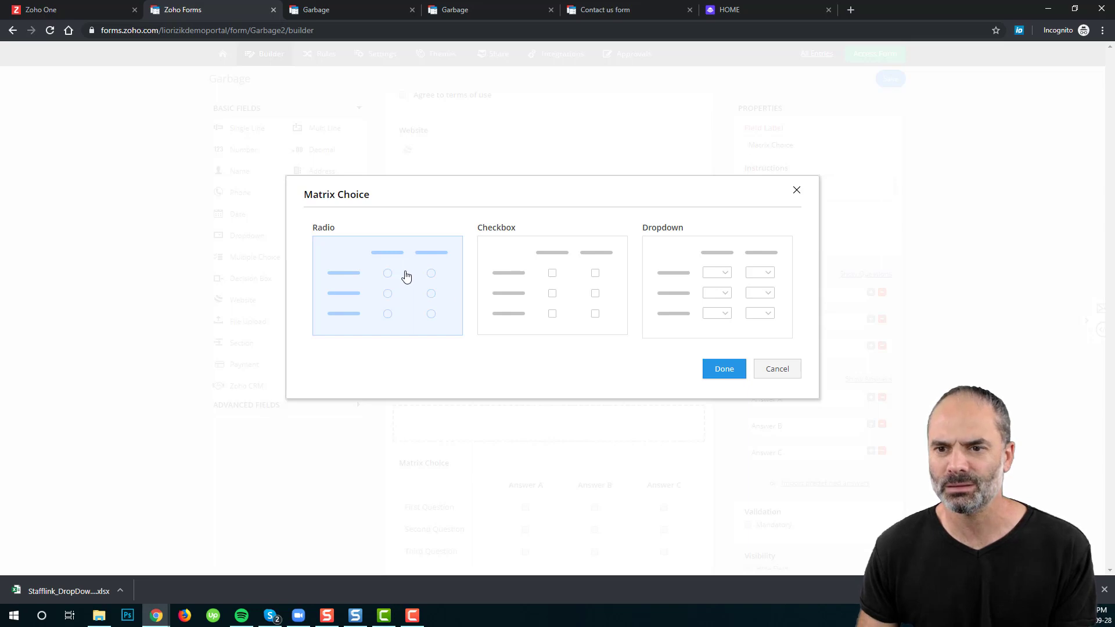
click(725, 368)
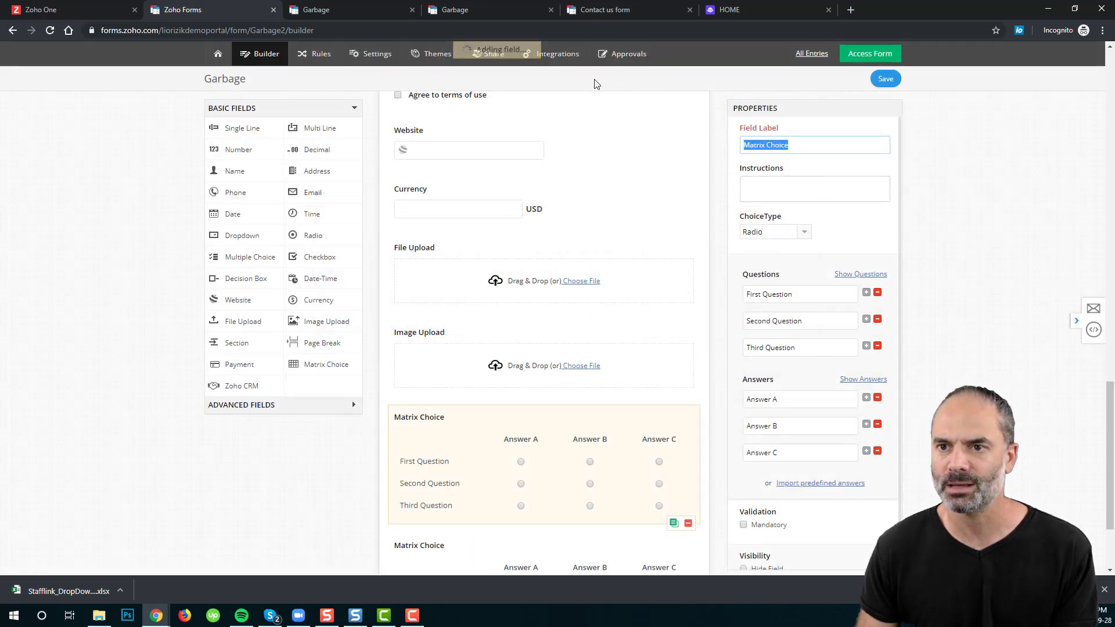
click(885, 78)
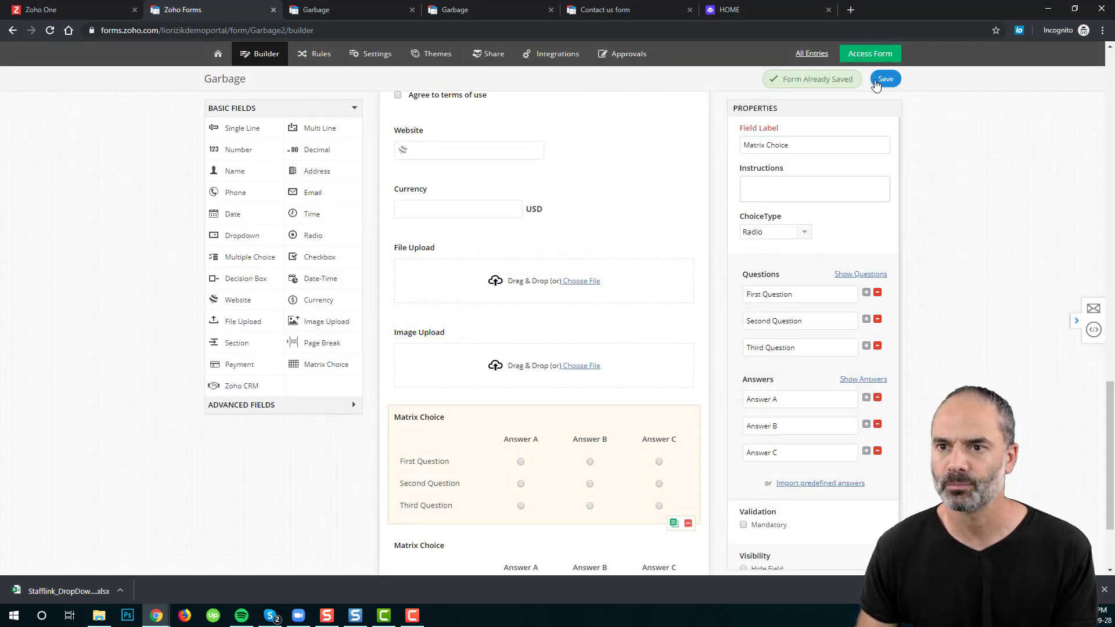
Step: Reload the live Garbage form to view the new radio matrix
click(383, 10)
click(50, 30)
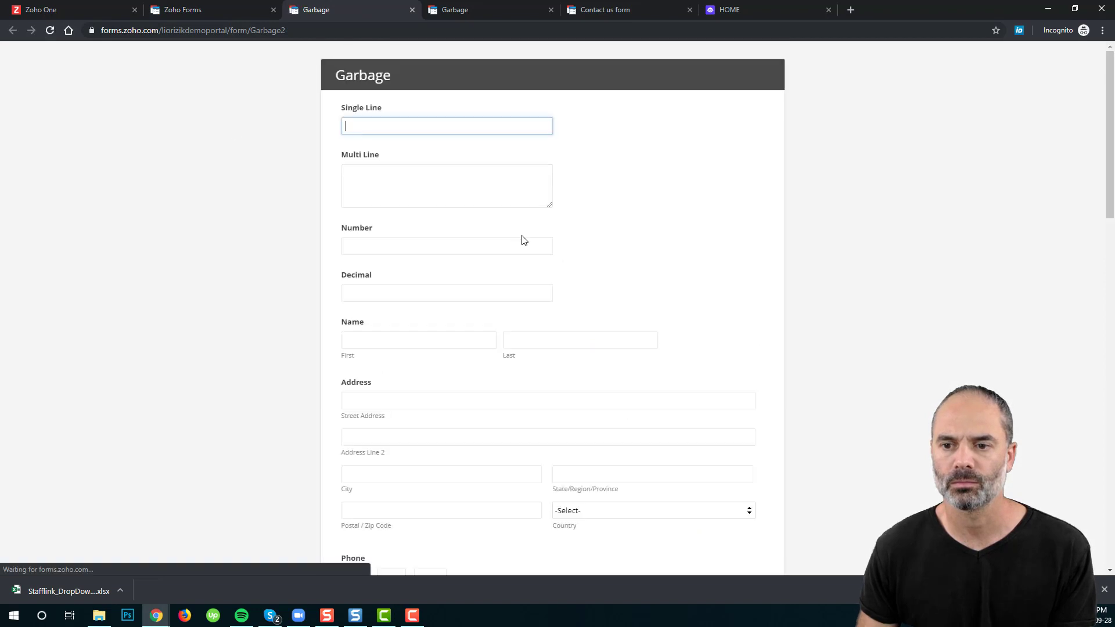
scroll(540, 267, down, 20)
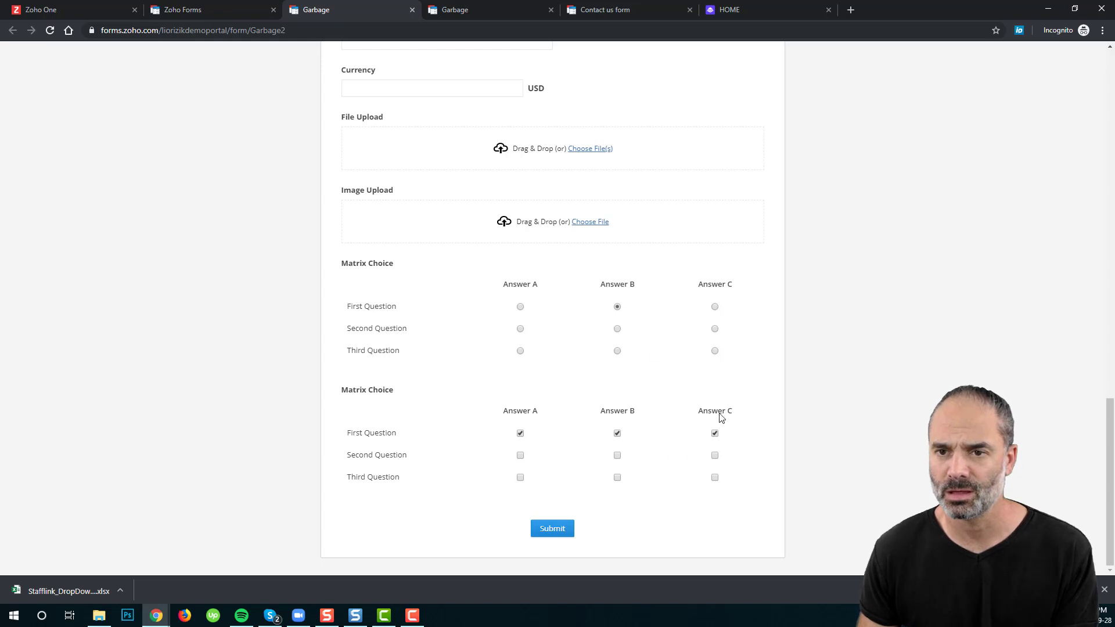
click(231, 4)
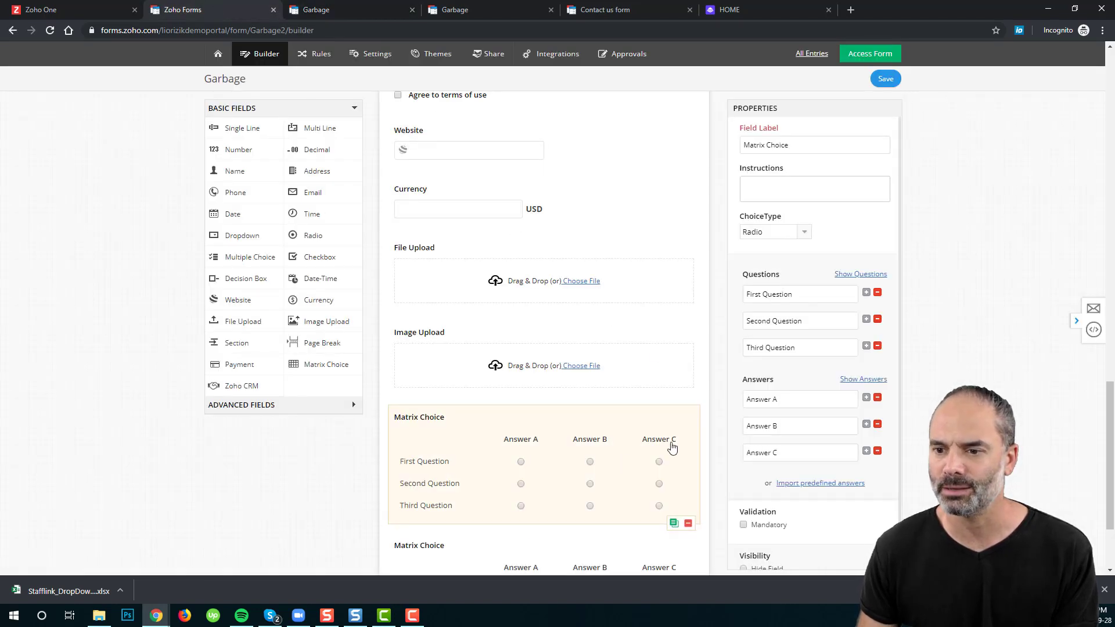
Step: Add a dropdown-type Matrix Choice field between the radio and checkbox matrices and save
scroll(627, 433, down, 2)
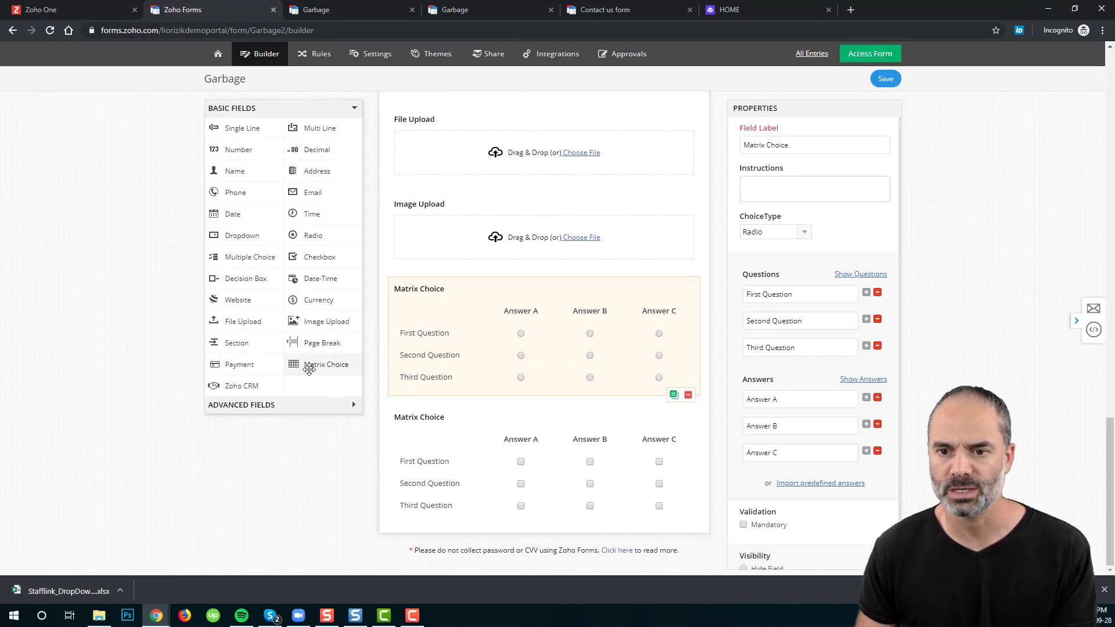
drag(309, 364, 514, 430)
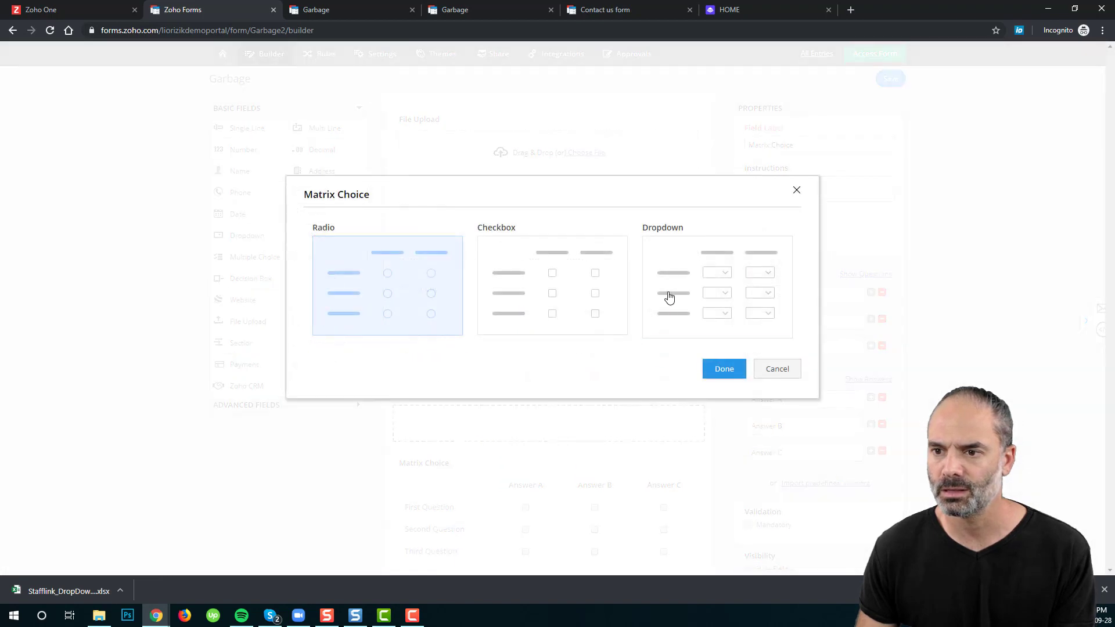
click(708, 292)
click(724, 370)
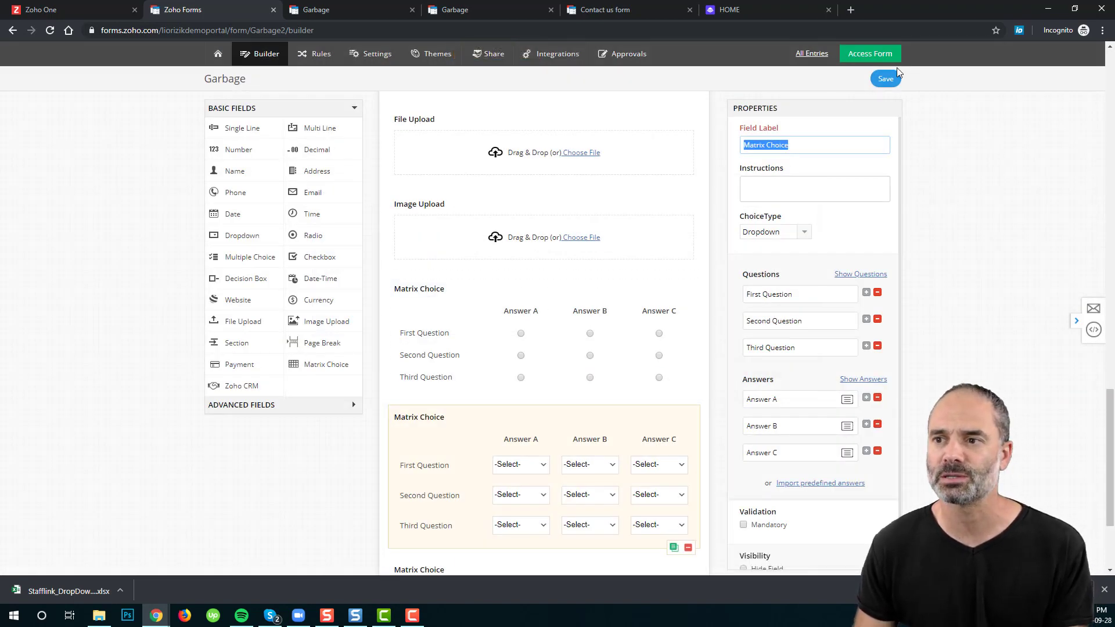
click(885, 79)
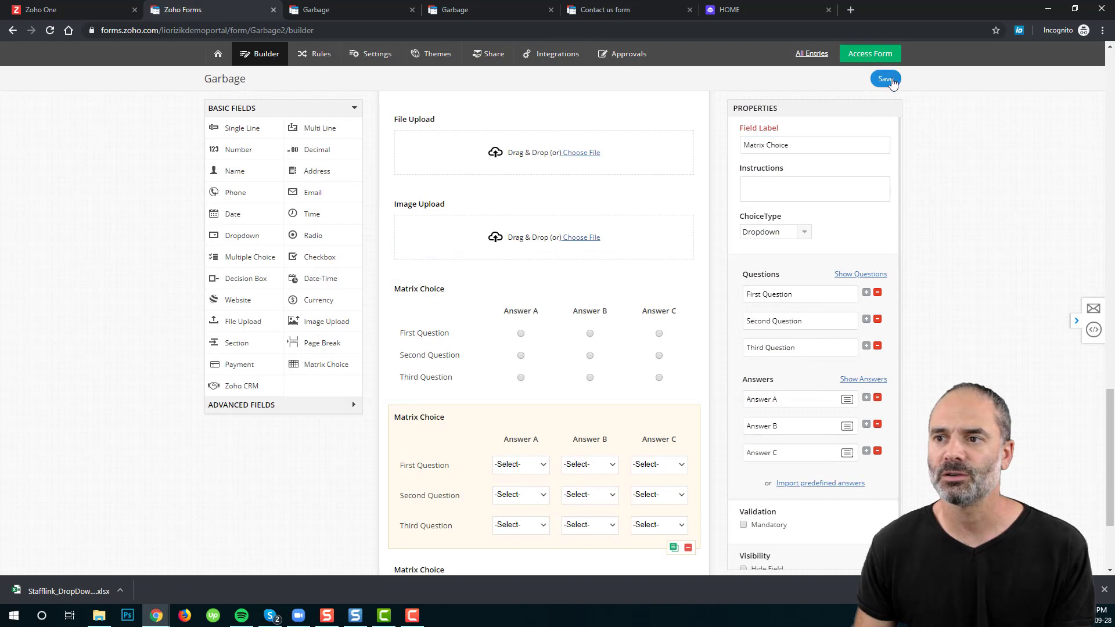
Step: In the reloaded live form, open and close the First Question Answer A dropdown
click(342, 10)
click(49, 30)
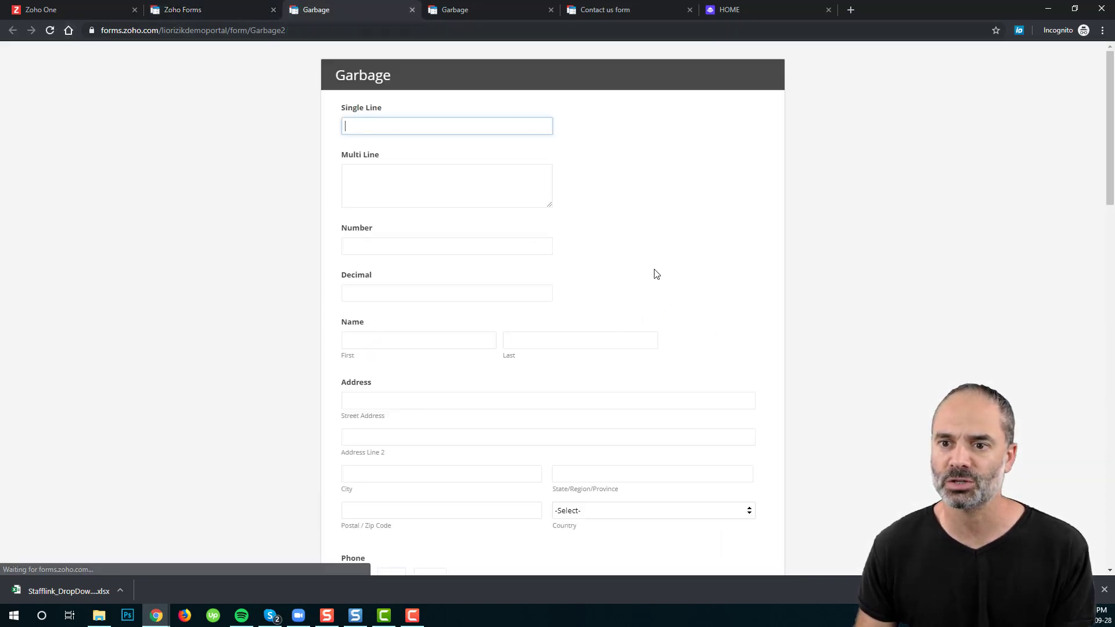
scroll(624, 235, down, 20)
click(527, 295)
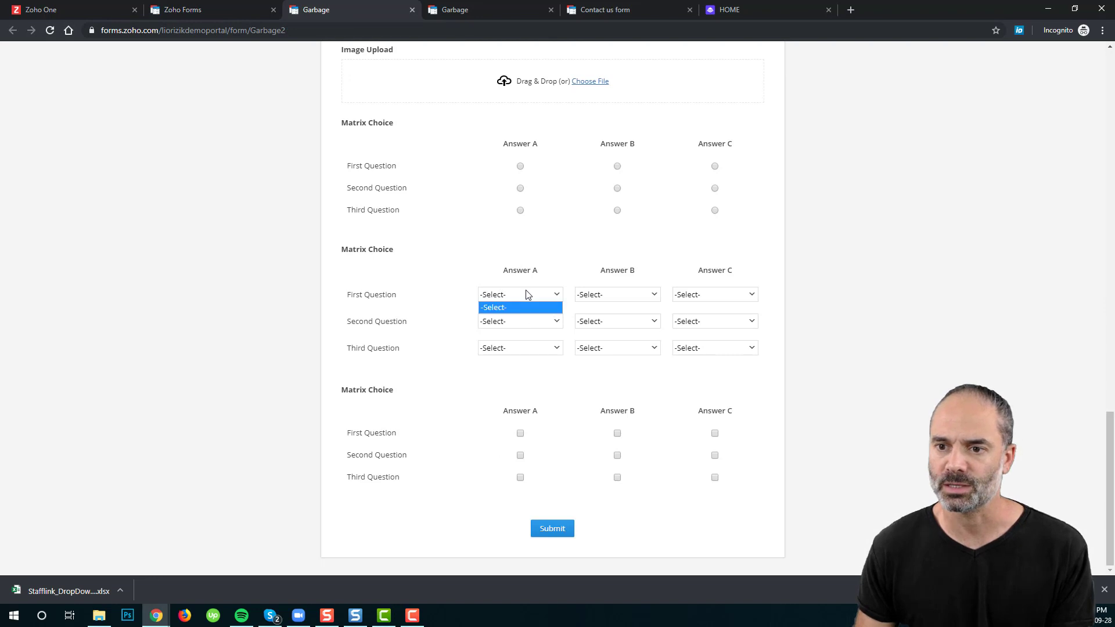
click(534, 283)
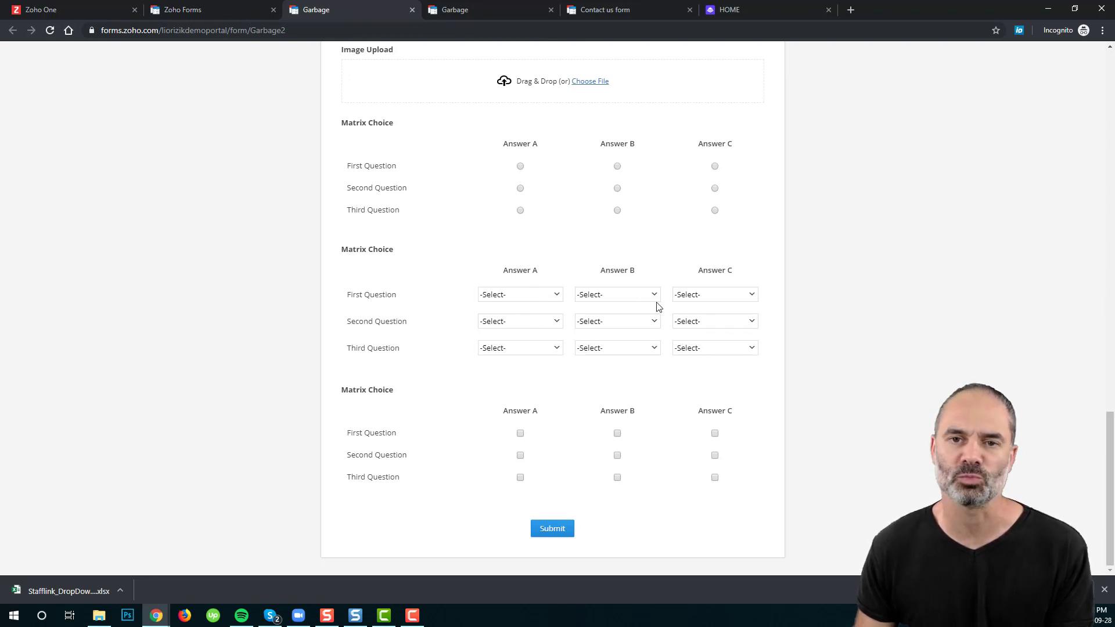
key(ctrl+shift+Tab)
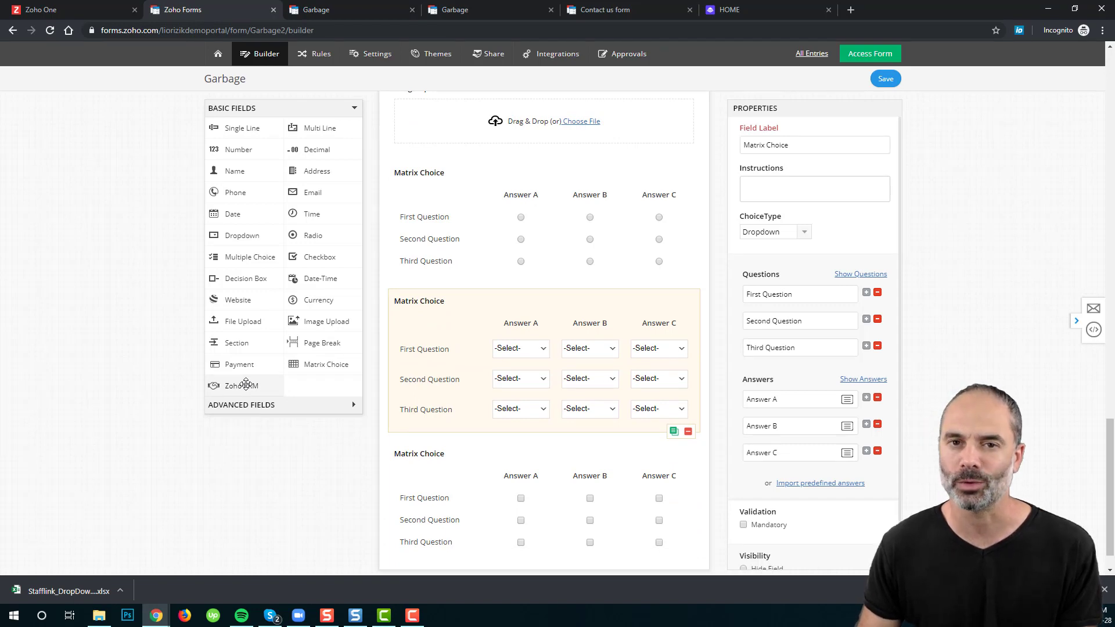
Step: Add a 0–100 Slider field from Advanced Fields below the last matrix and save
click(274, 407)
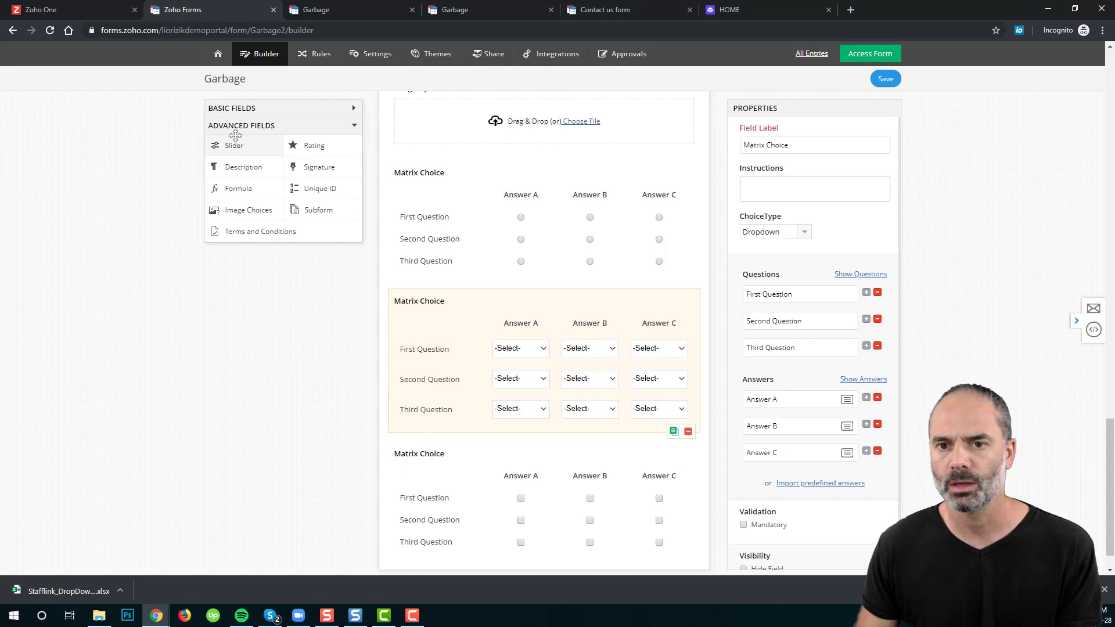
drag(232, 145, 540, 517)
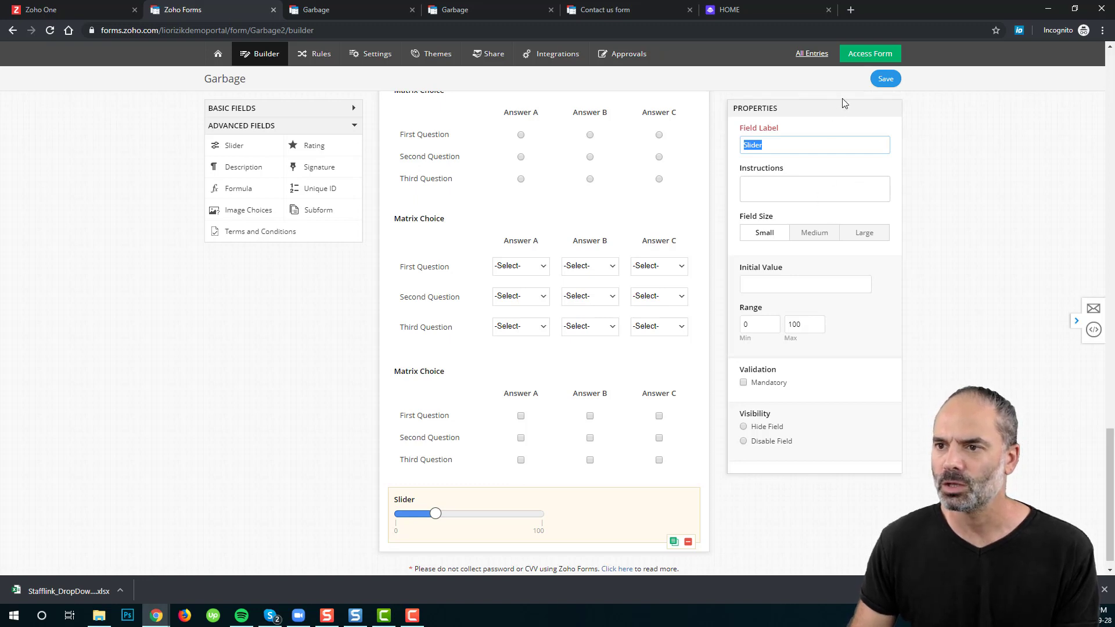
click(884, 78)
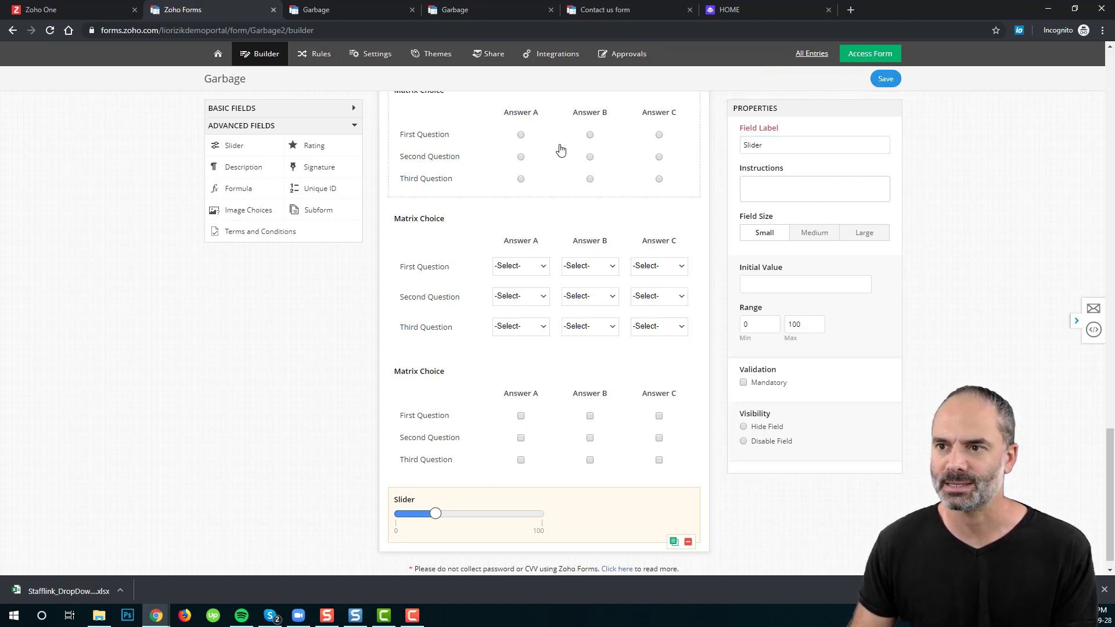
Step: Reload the live form and drag the slider to 96
click(311, 10)
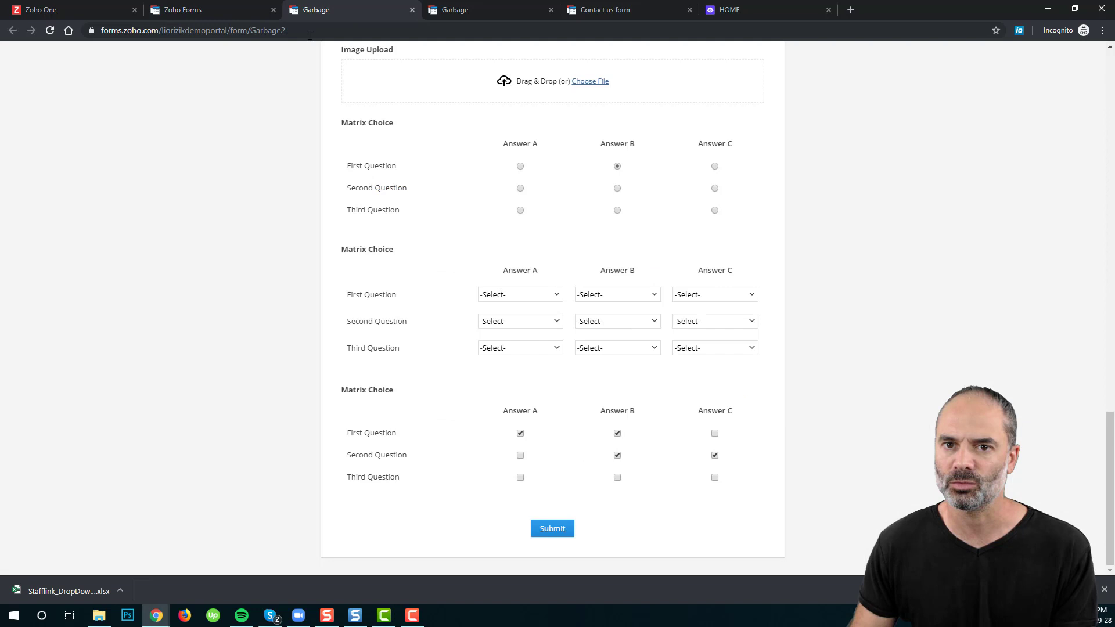
click(50, 30)
scroll(628, 360, down, 15)
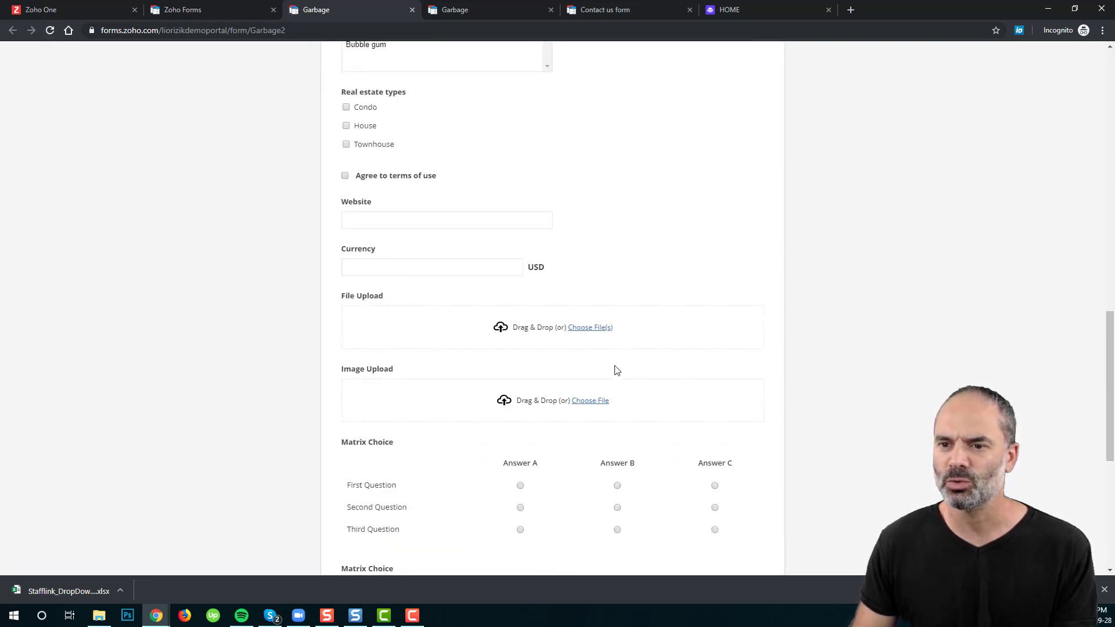
scroll(617, 370, down, 6)
drag(347, 477, 533, 479)
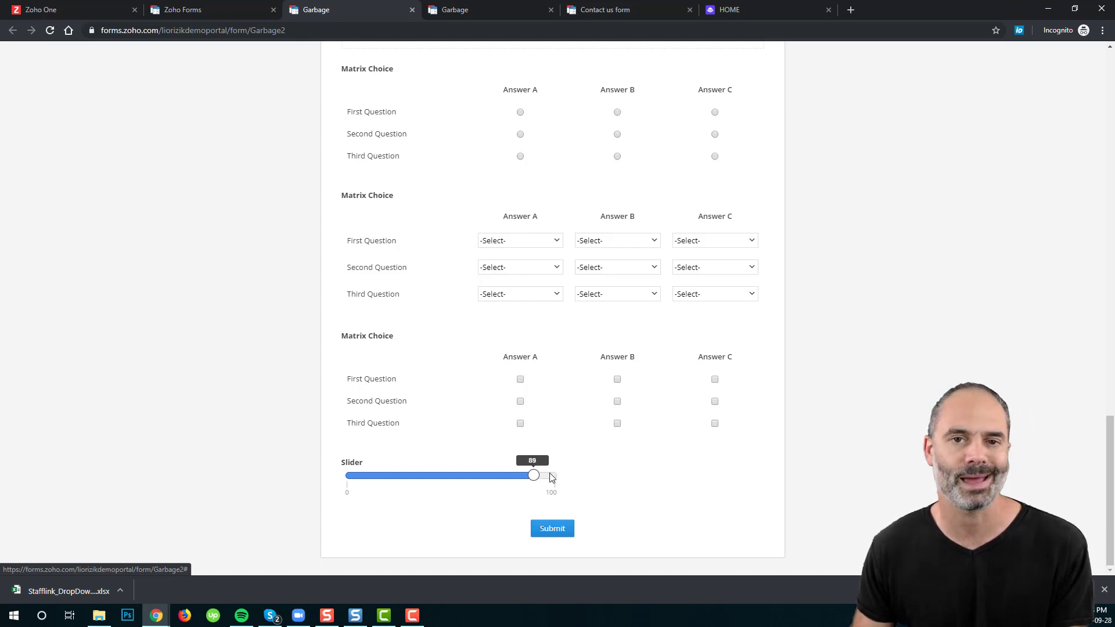
drag(537, 480, 538, 491)
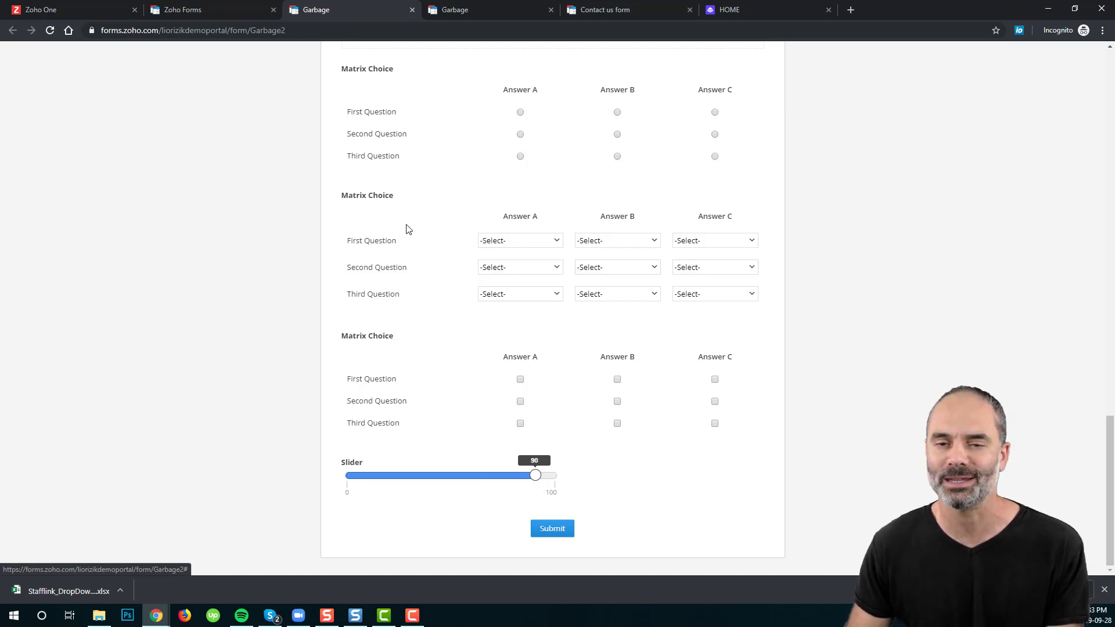
click(208, 13)
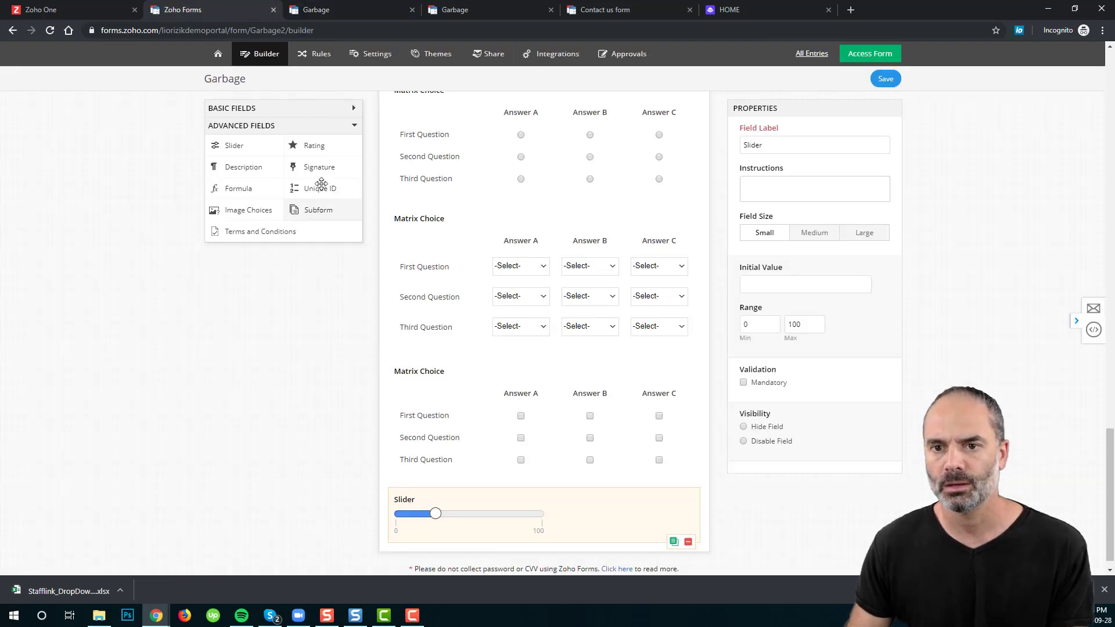
Step: Add a Rating field with a star count of 10 at the form's bottom and save
drag(324, 152, 508, 518)
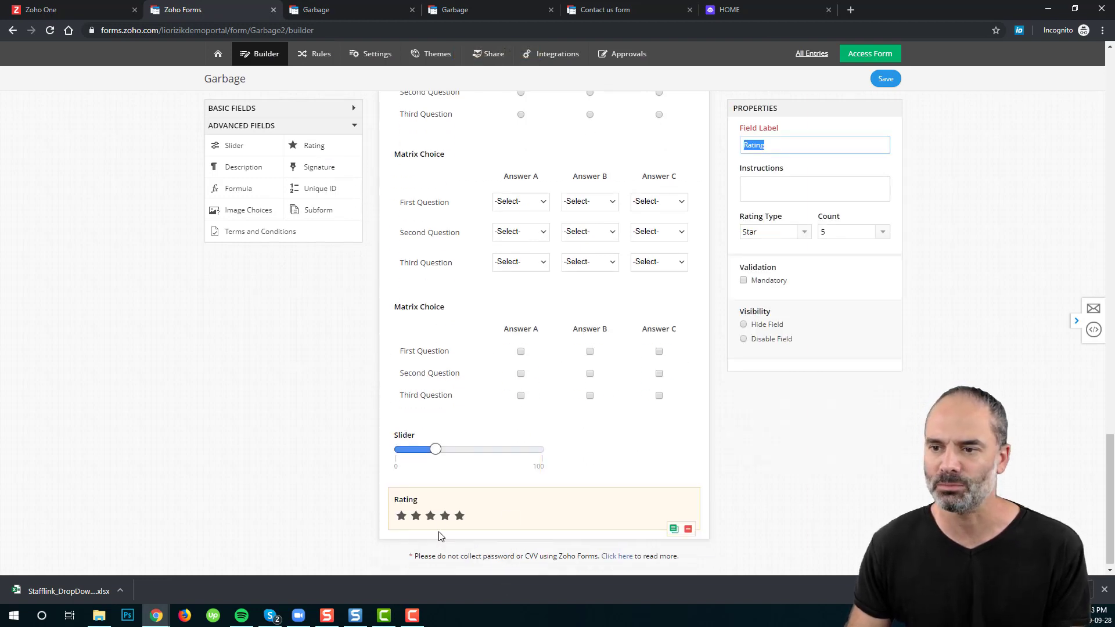
click(843, 233)
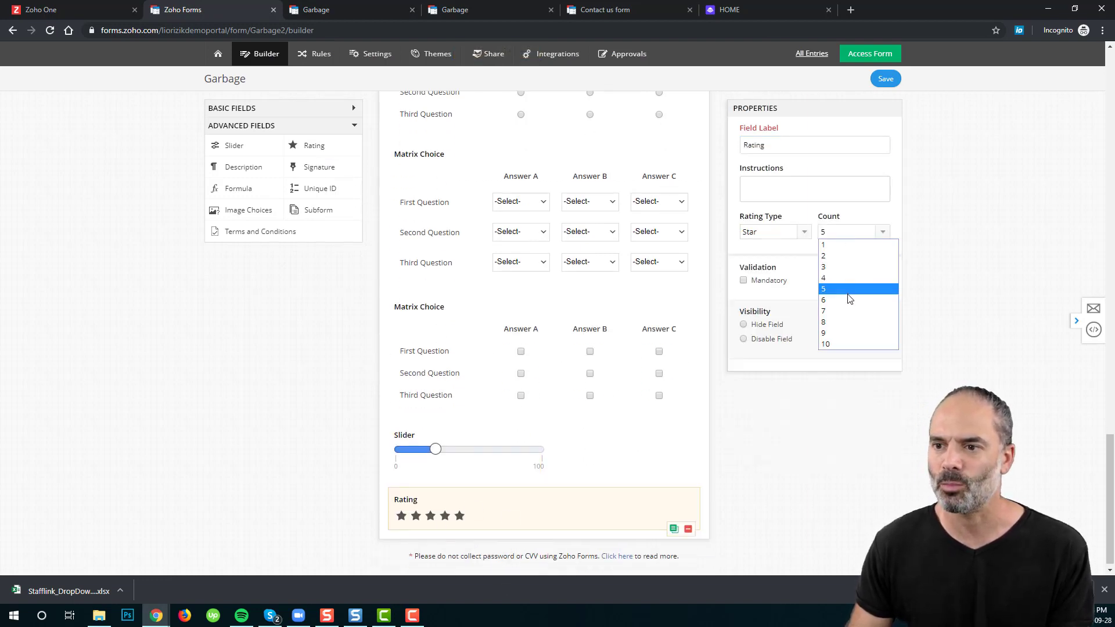
click(836, 343)
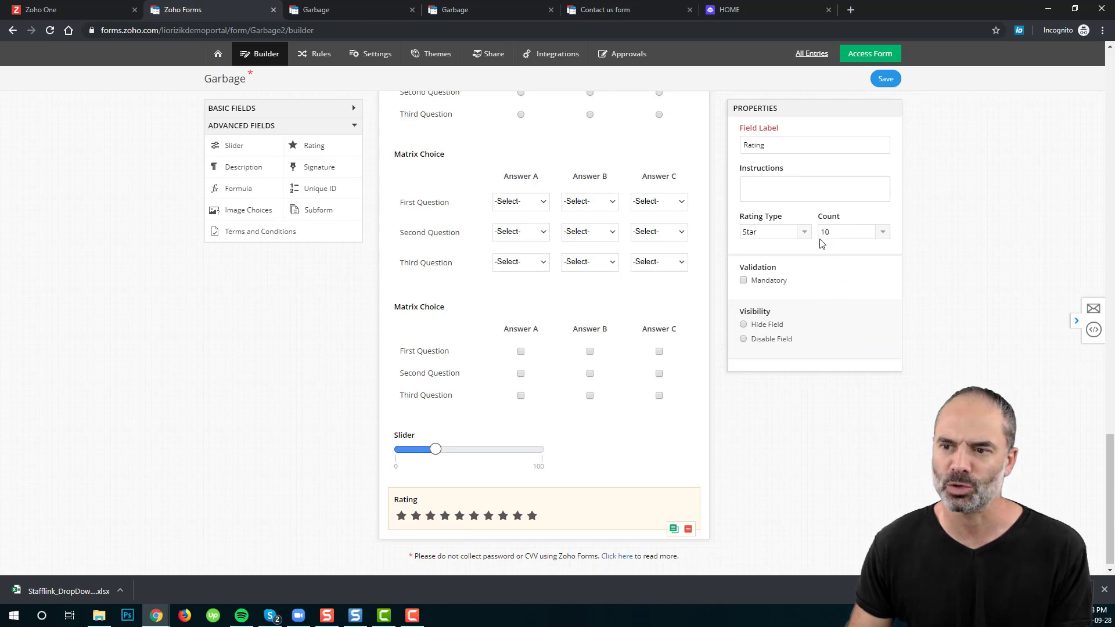
click(885, 78)
Step: In the reloaded live form, give the rating 10 stars and set the slider to 32
click(339, 11)
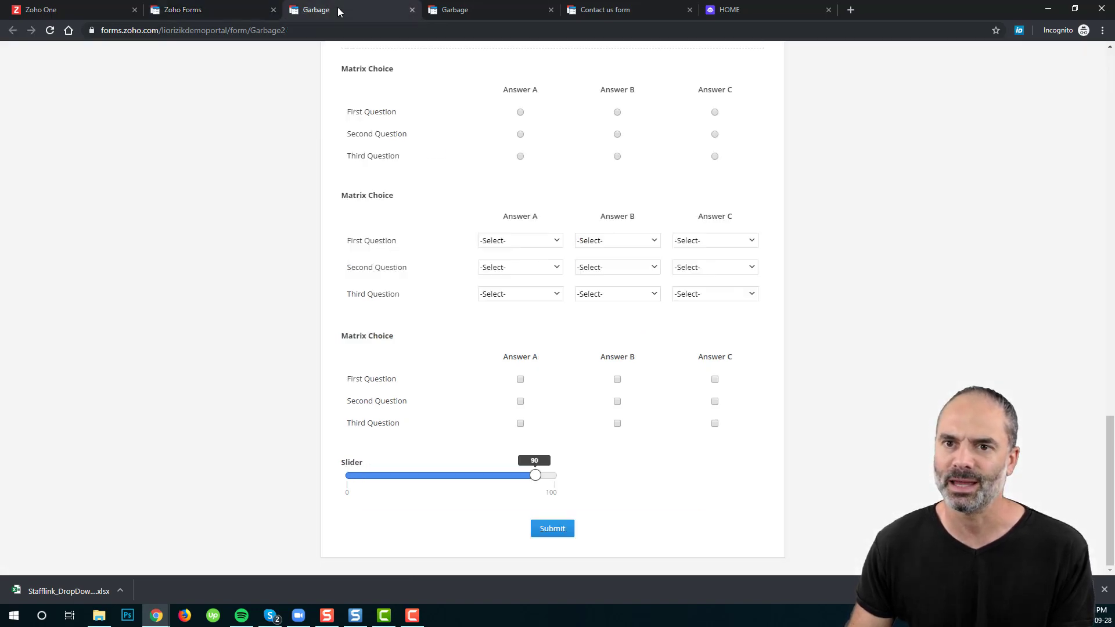
click(50, 30)
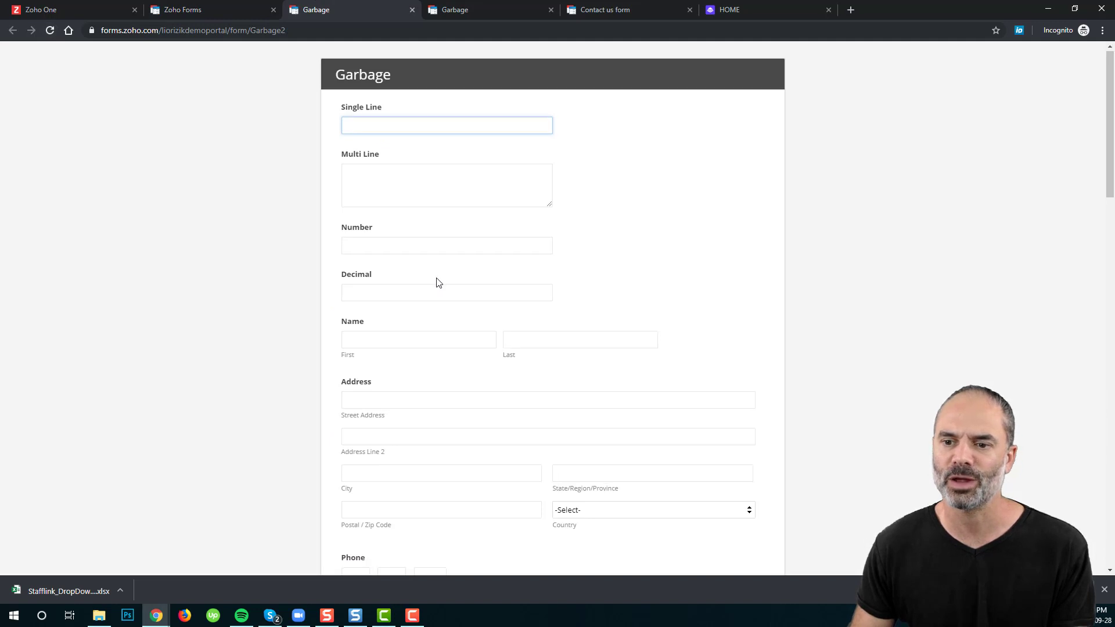
scroll(487, 327, down, 15)
scroll(487, 327, down, 6)
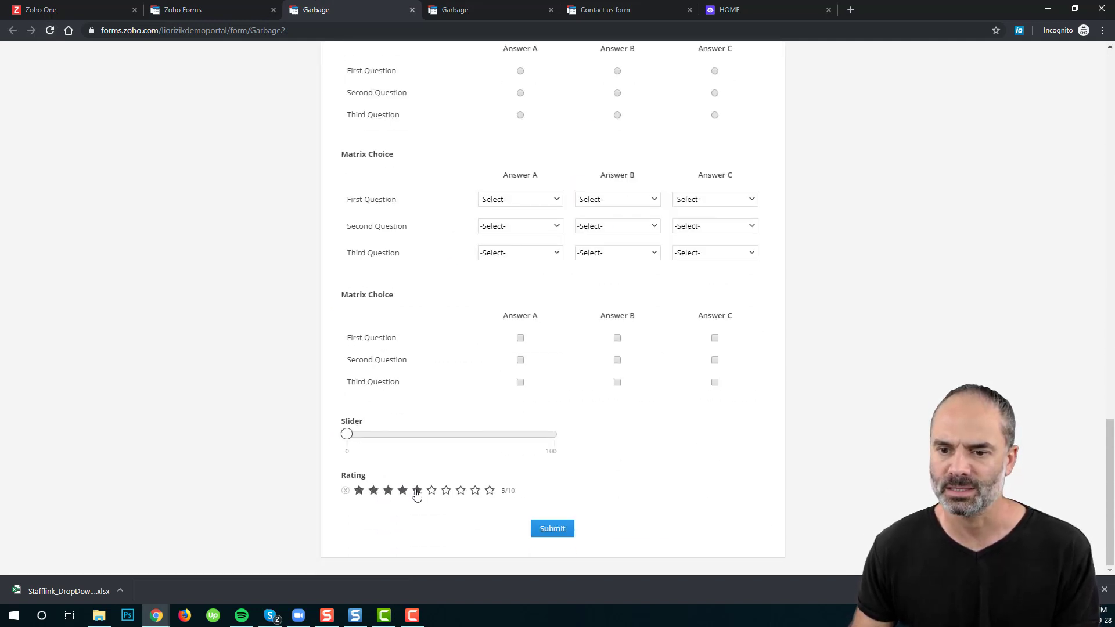
click(475, 490)
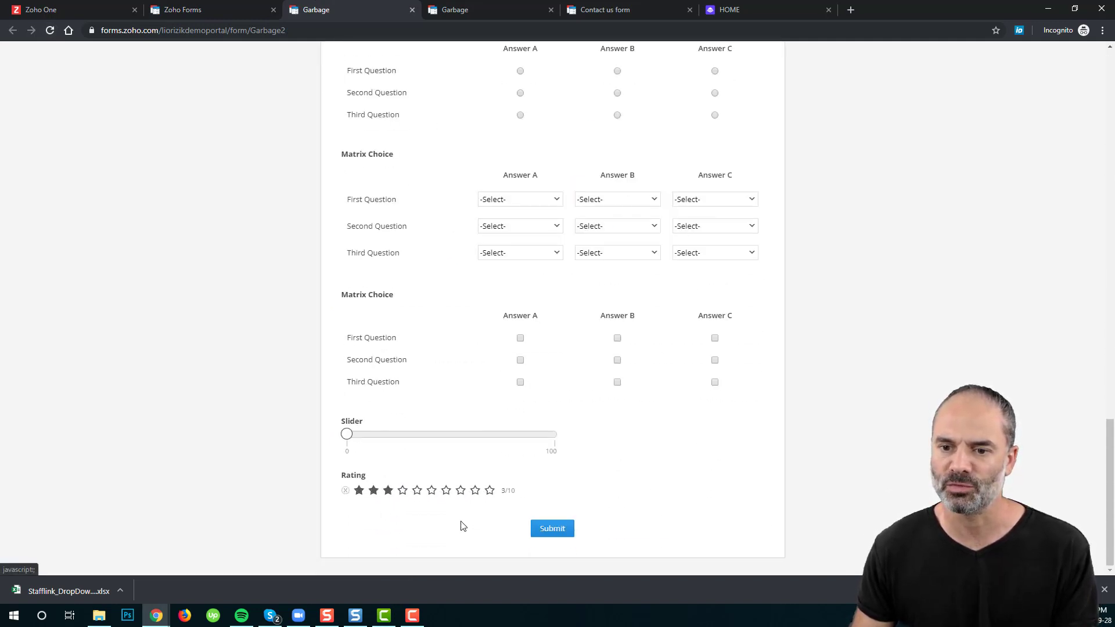
click(490, 491)
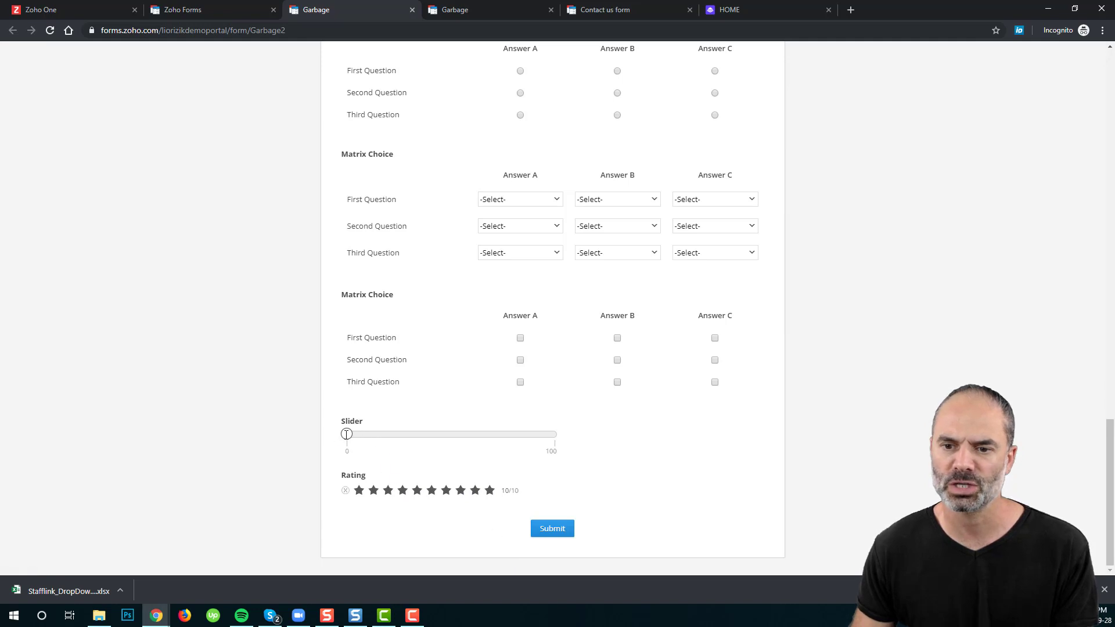
drag(348, 437, 416, 438)
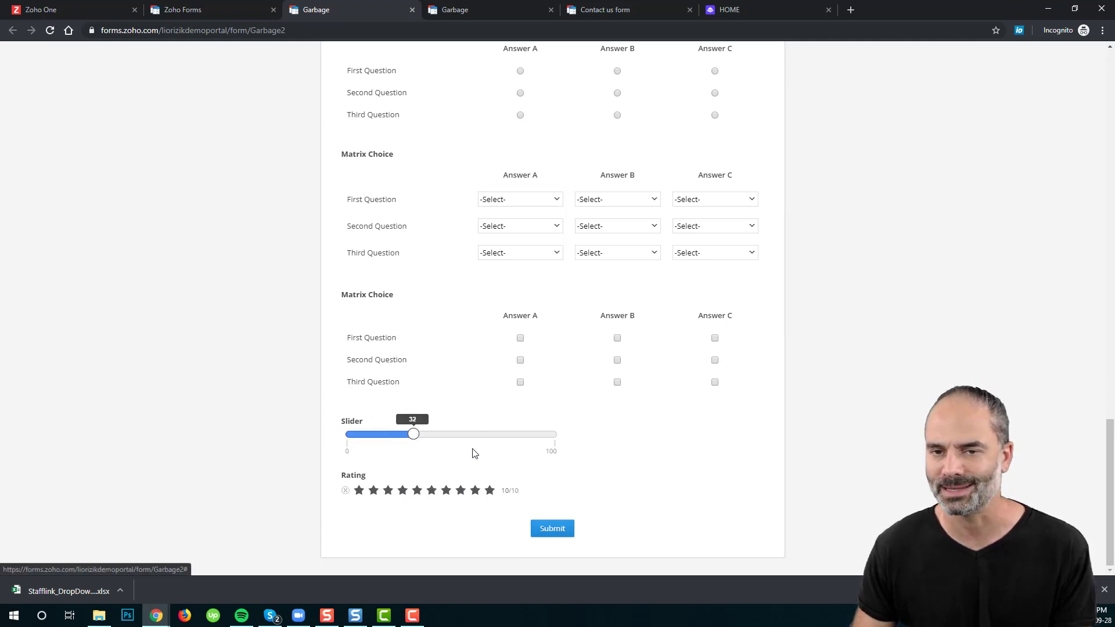
click(215, 8)
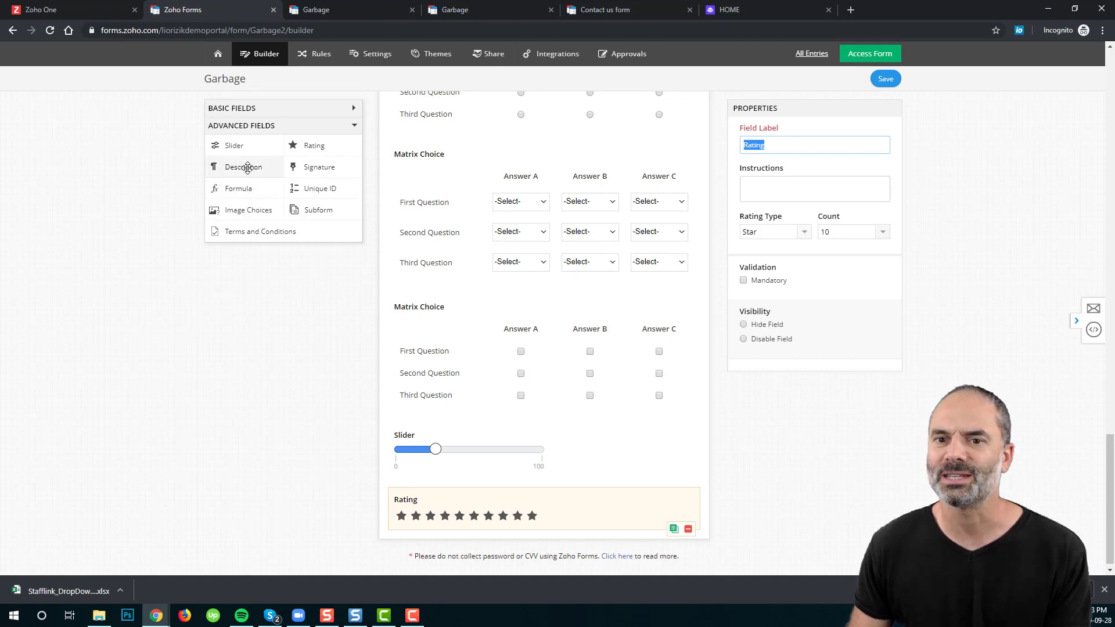
Step: Add a Description 'Please select from 1 star and all the way to 10 stars' above Rating and save
drag(247, 168, 510, 511)
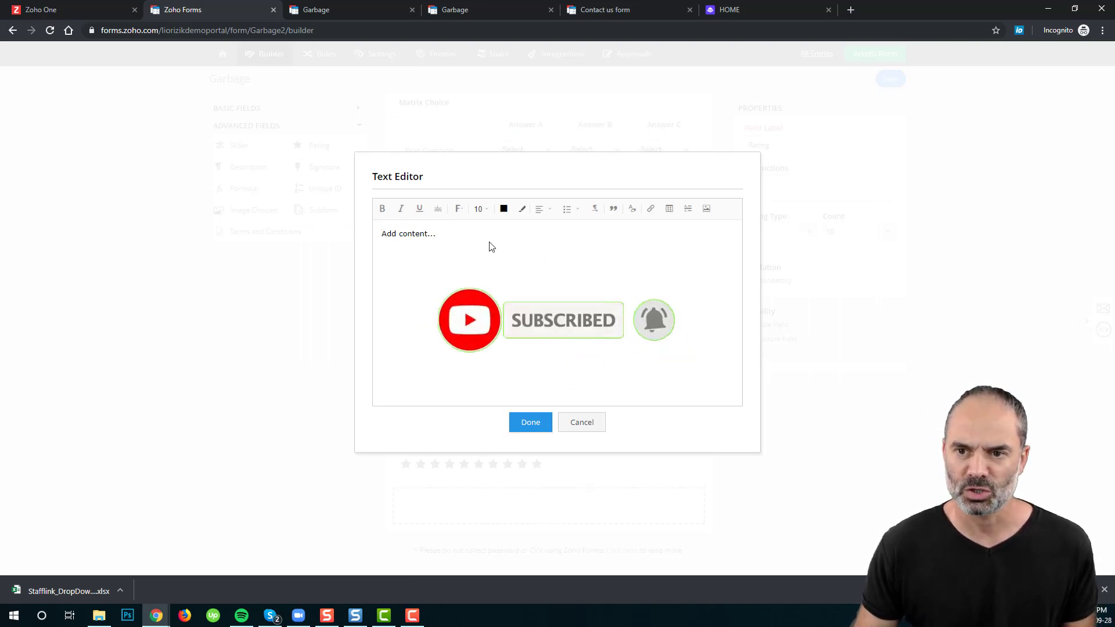
triple_click(415, 233)
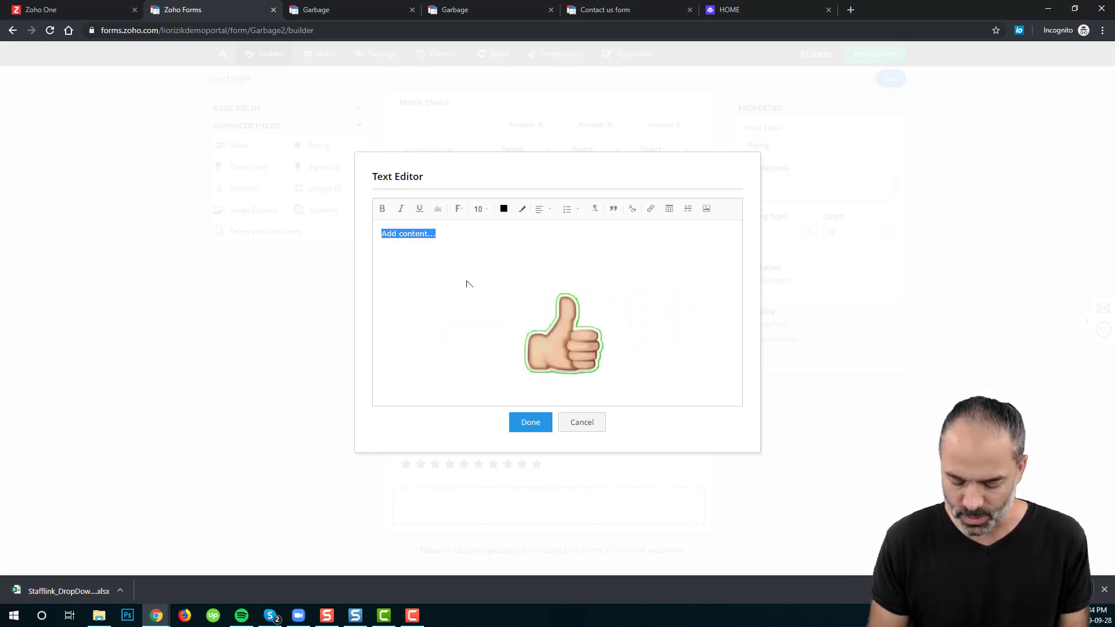
text(Pleae se)
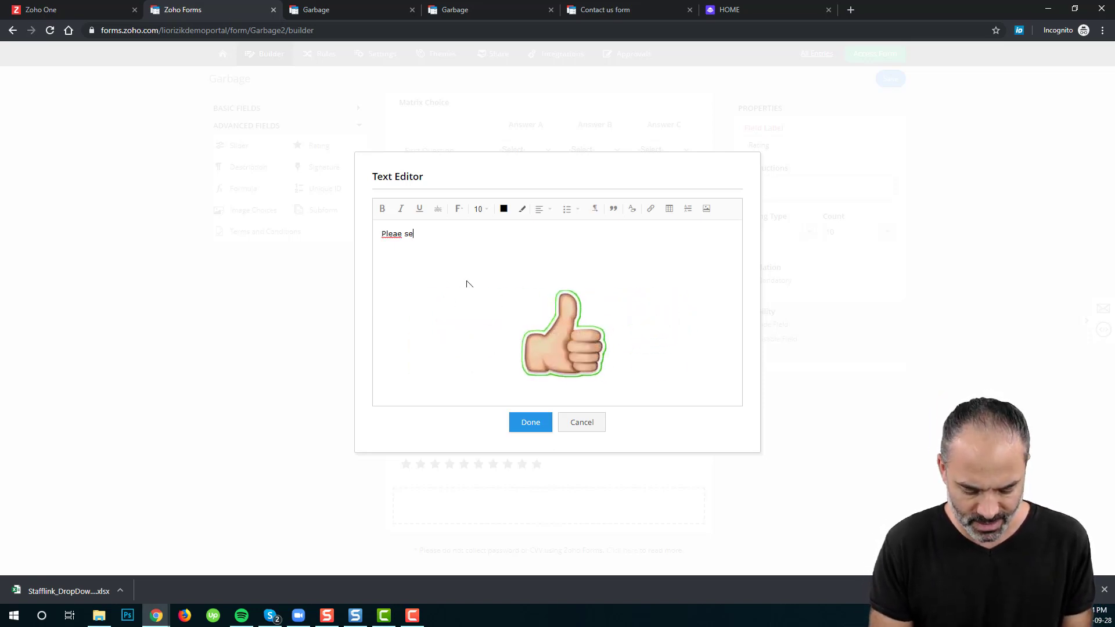
text(lect from 1 star and all the way to 10 stars)
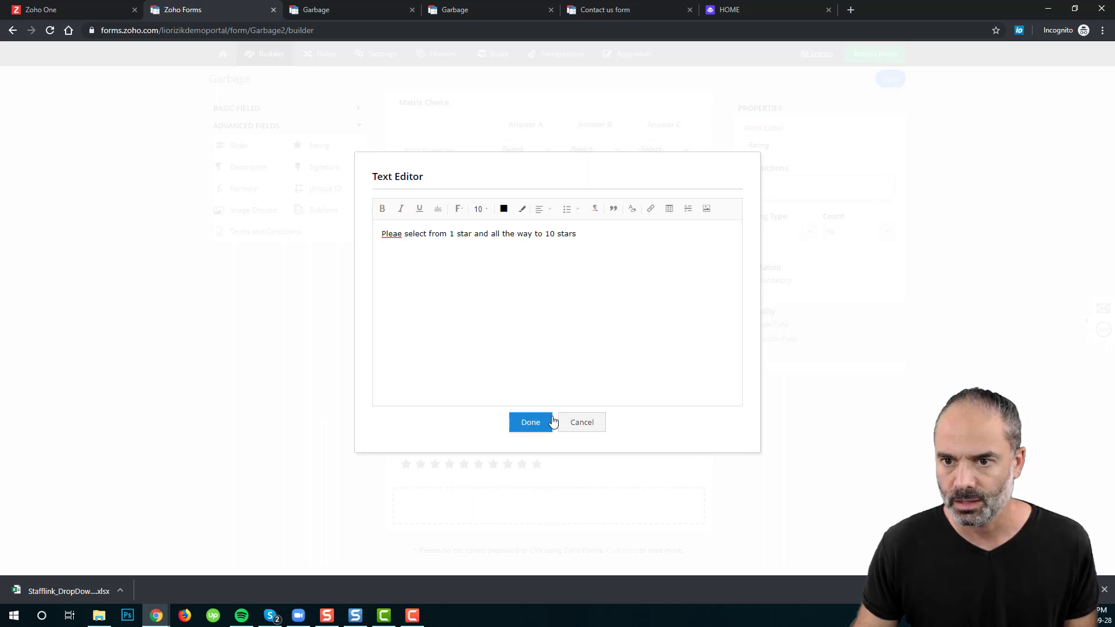
click(540, 423)
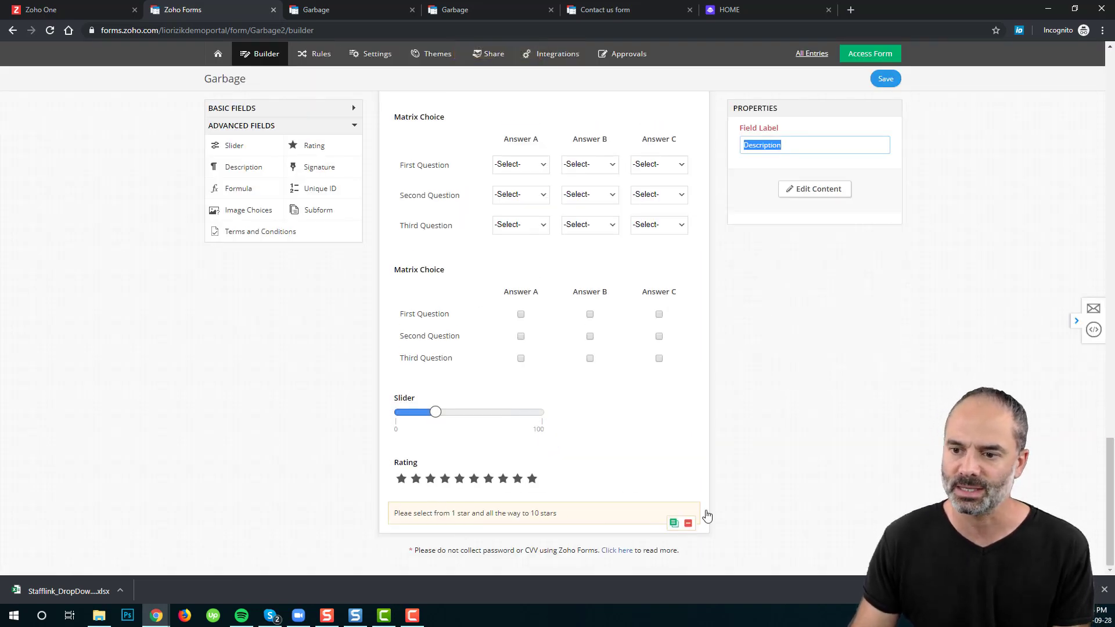
drag(631, 503, 627, 479)
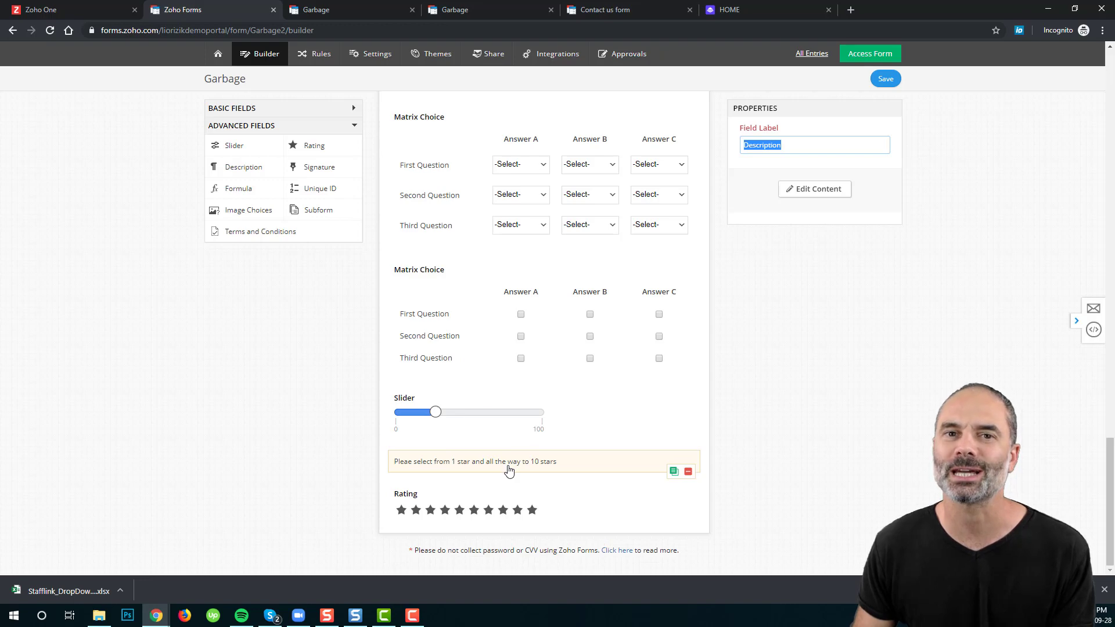
click(885, 78)
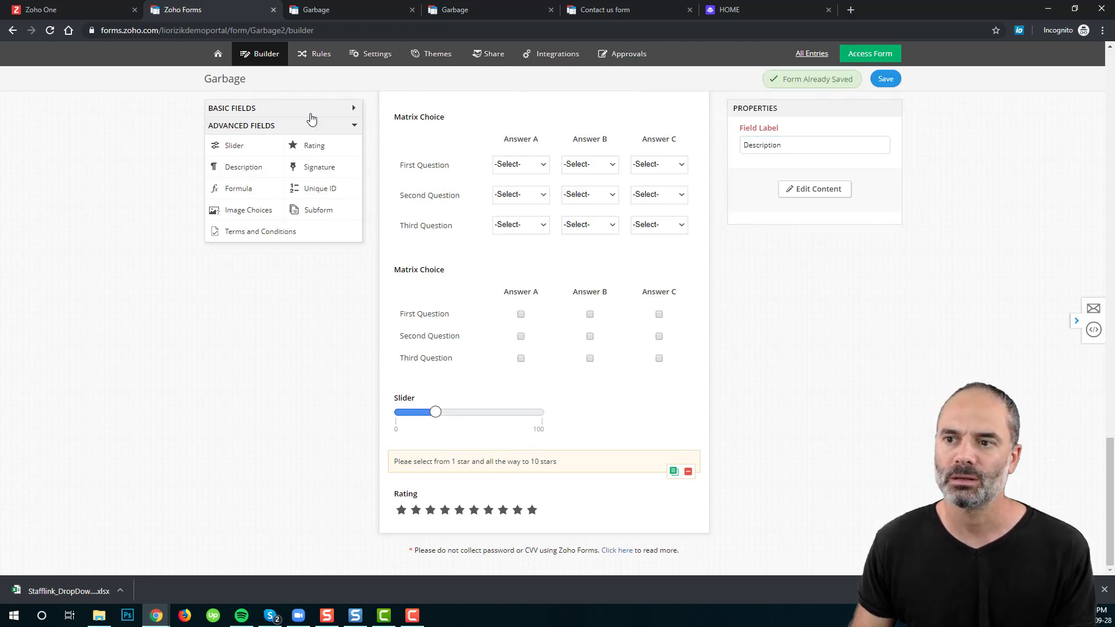
Step: Reload the live form and select the star-rating instruction text
click(317, 10)
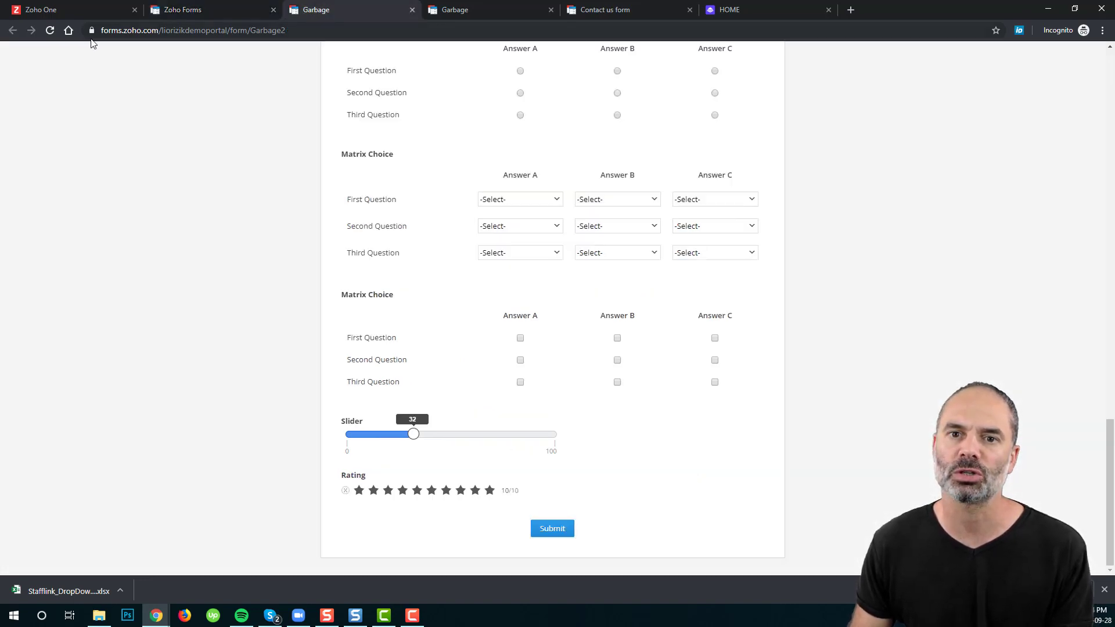
click(50, 30)
scroll(453, 287, down, 8)
scroll(463, 295, down, 15)
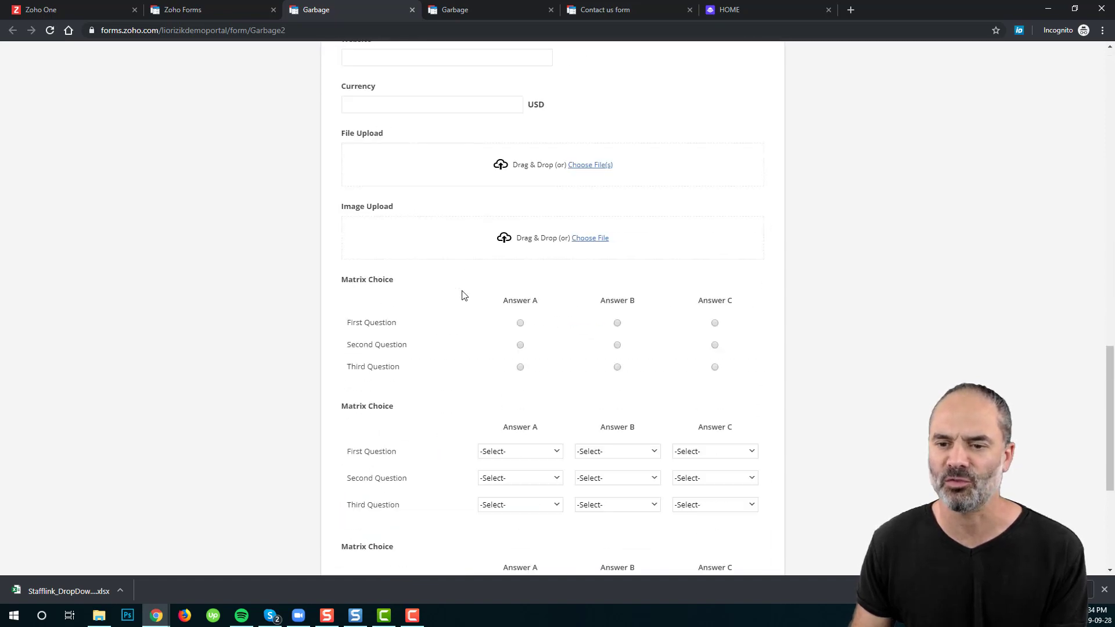
drag(345, 454, 503, 448)
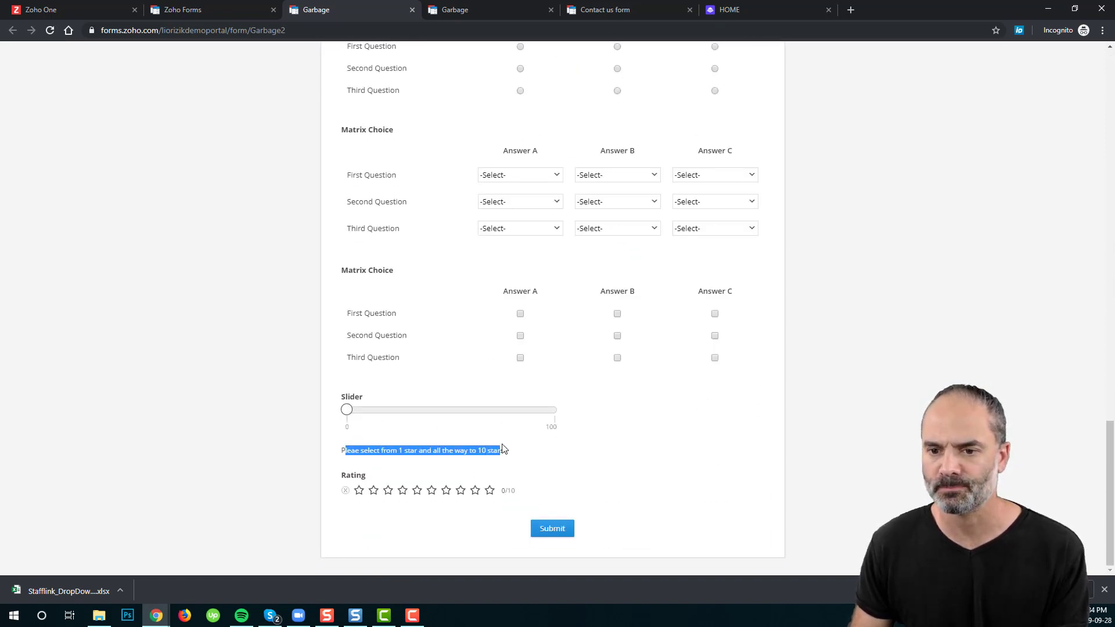
click(214, 12)
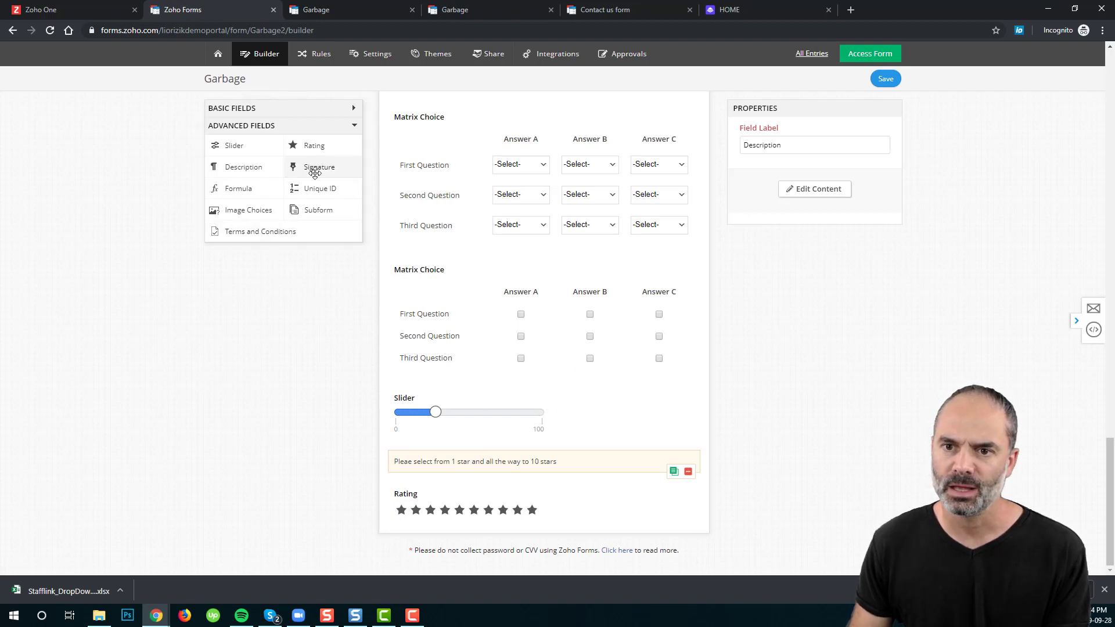
Step: Add a Signature field below Rating, save, and draw a test signature in the live form
mouse_move(316, 168)
mouse_down()
mouse_move(346, 178)
mouse_move(565, 590)
mouse_move(529, 518)
mouse_up()
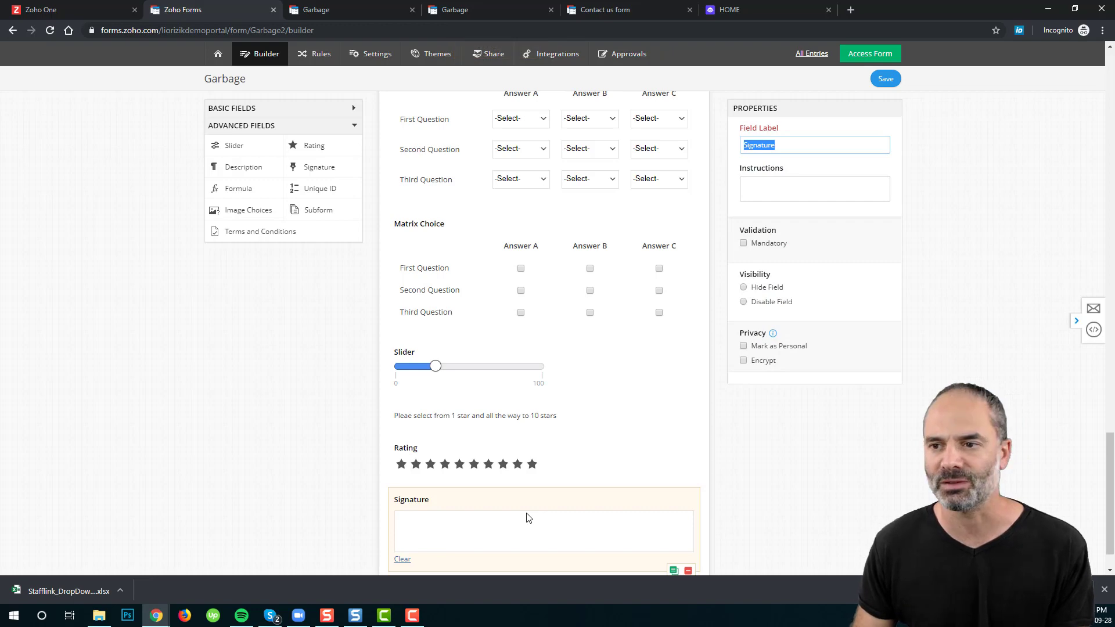
click(886, 78)
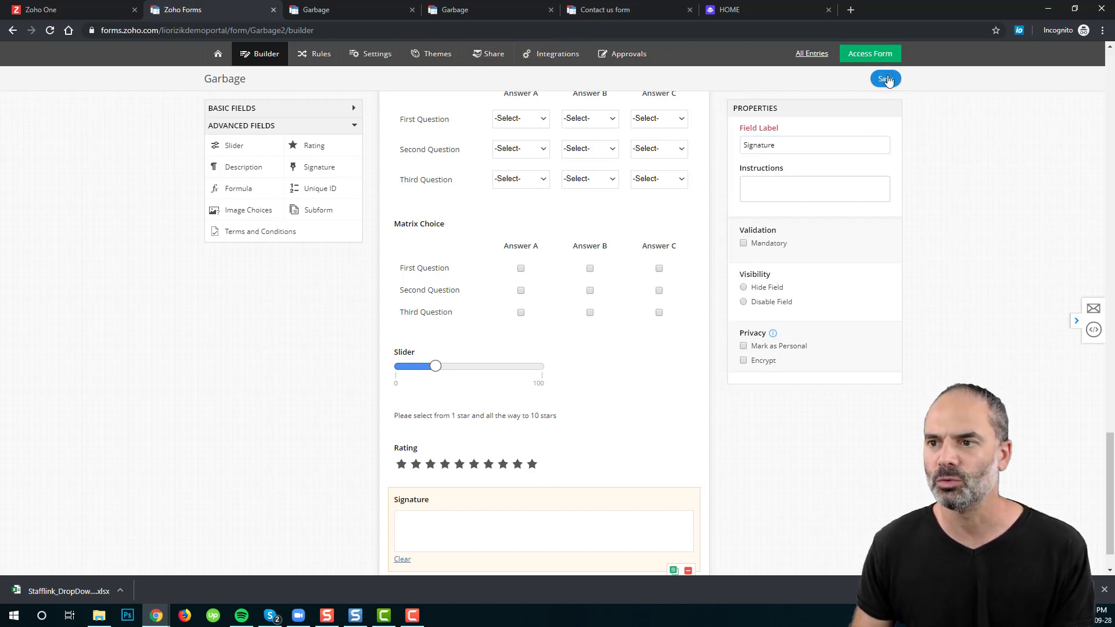
click(325, 9)
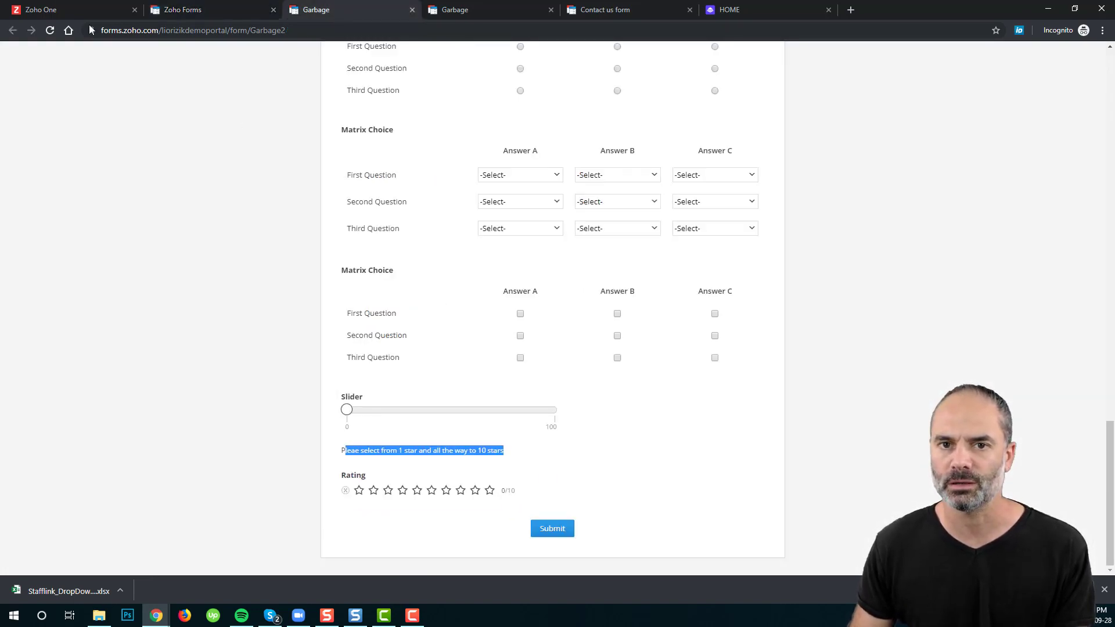
click(51, 32)
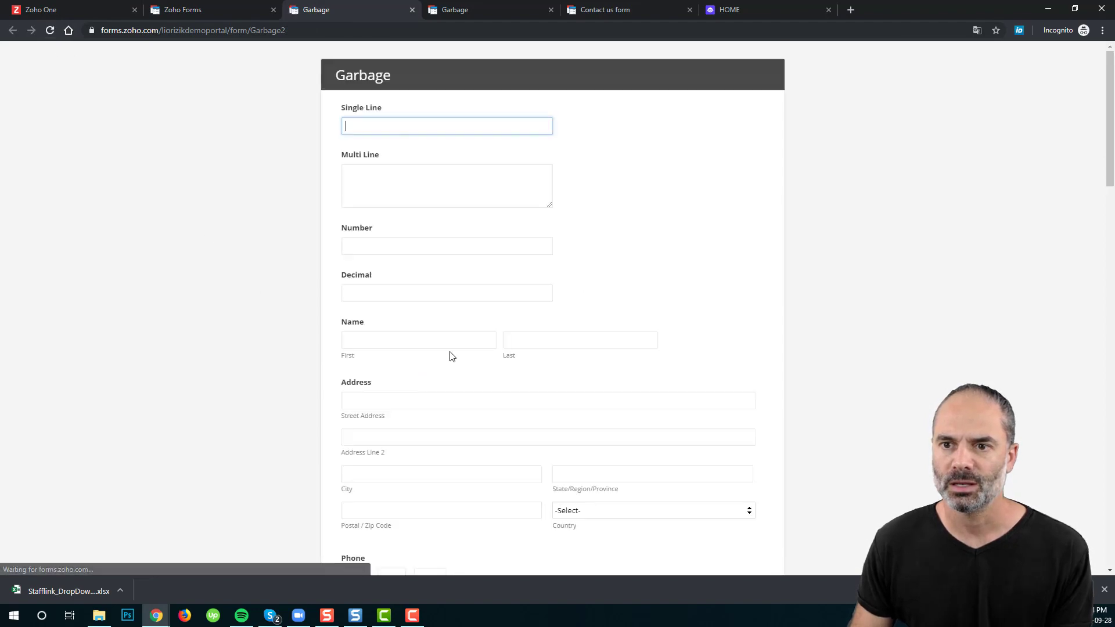
scroll(520, 282, down, 5)
scroll(521, 285, down, 10)
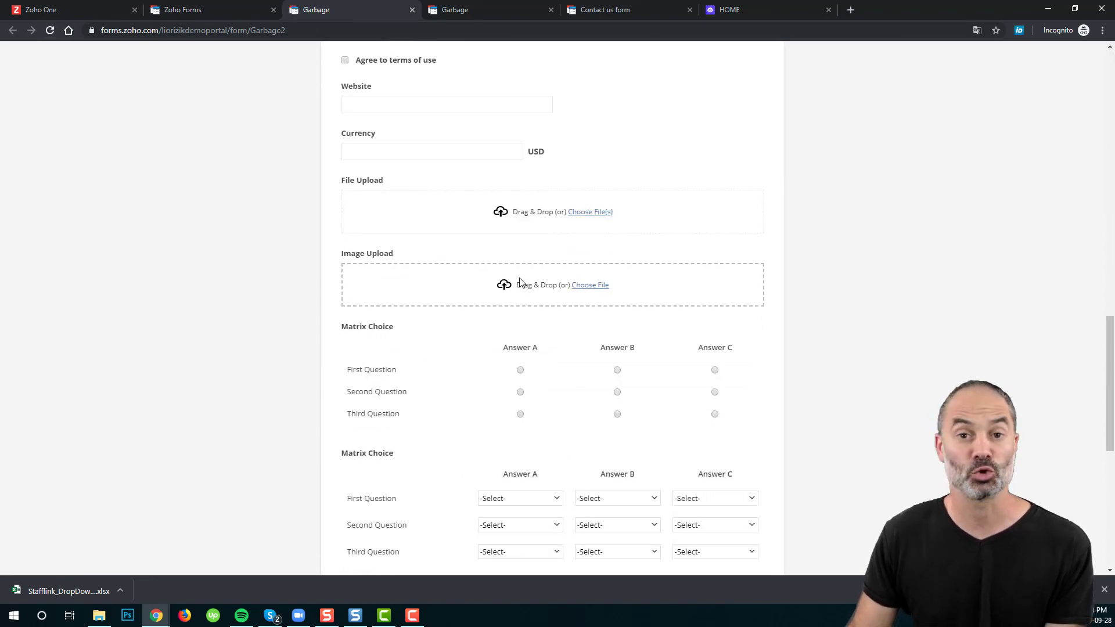
scroll(514, 319, down, 8)
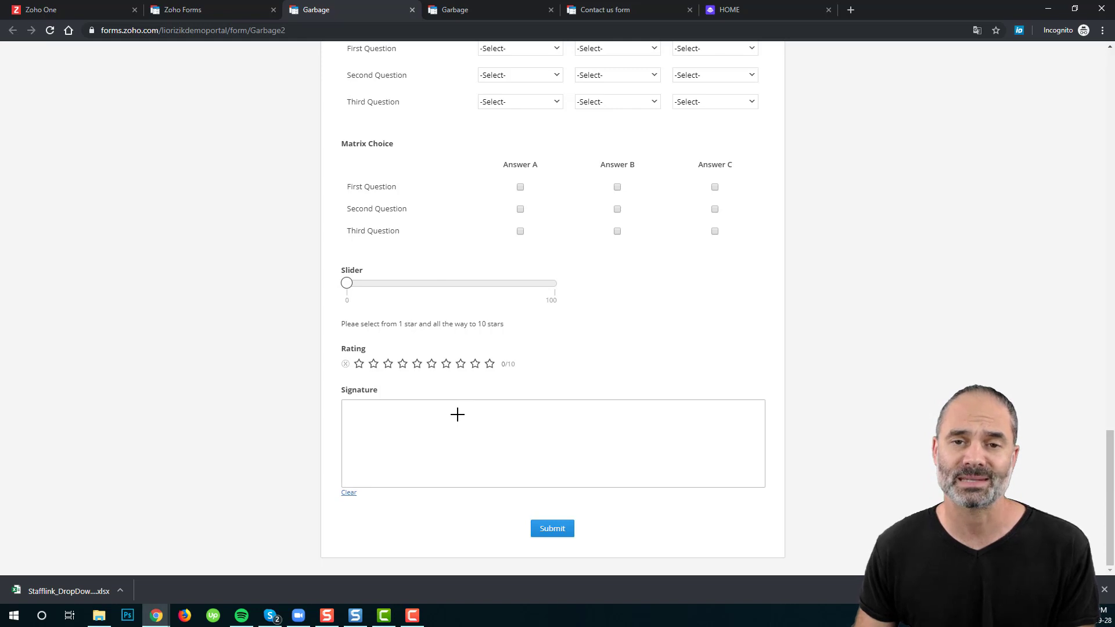
mouse_move(544, 458)
mouse_down()
mouse_move(555, 428)
mouse_move(444, 436)
mouse_up()
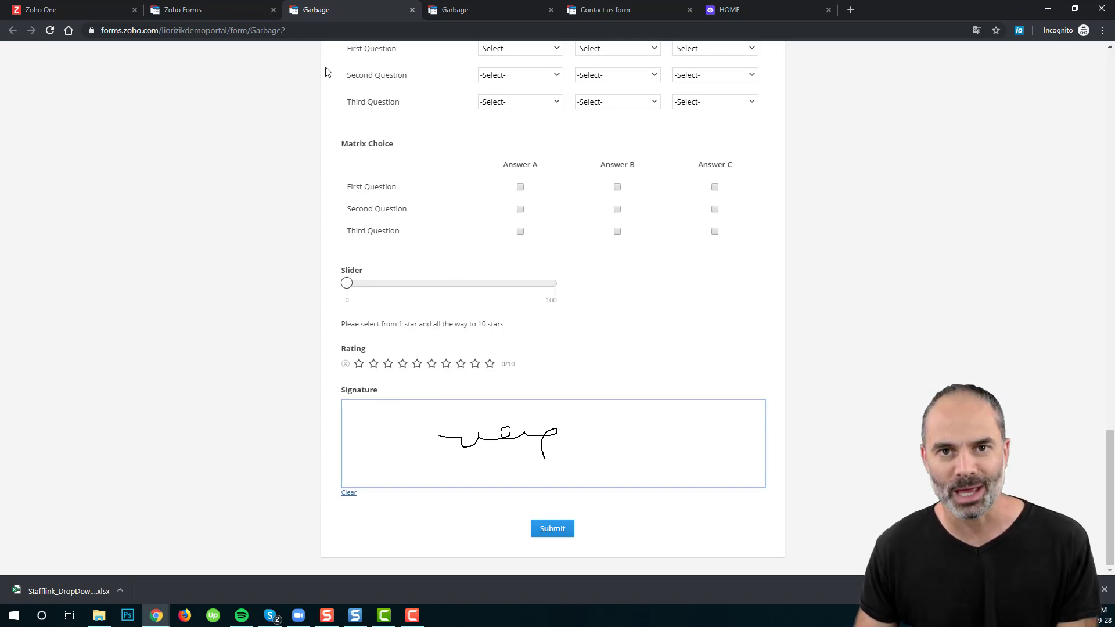
click(224, 12)
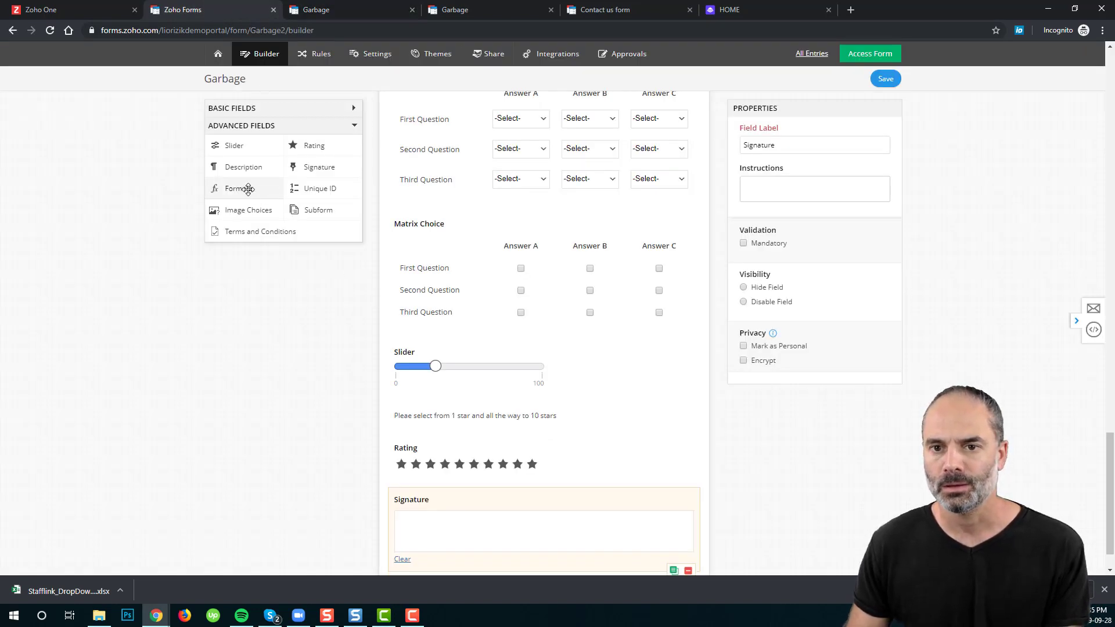
Step: Add a Terms and Conditions field below Signature, after a brief Formula field attempt
drag(239, 184, 329, 190)
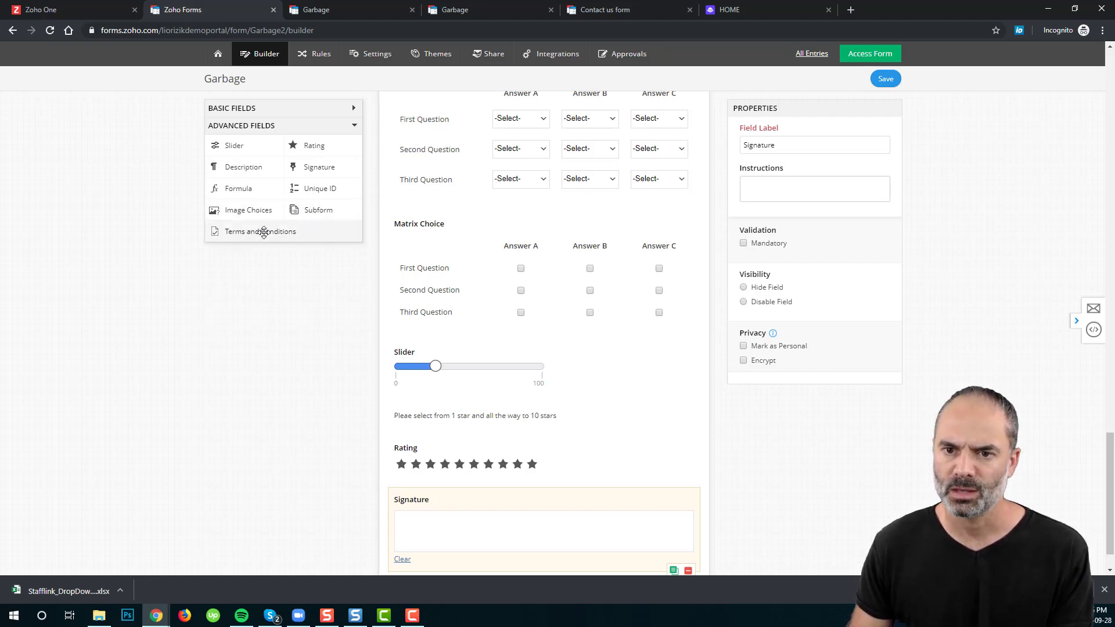
mouse_move(261, 232)
mouse_down()
mouse_move(304, 246)
mouse_move(499, 540)
mouse_move(509, 510)
mouse_up()
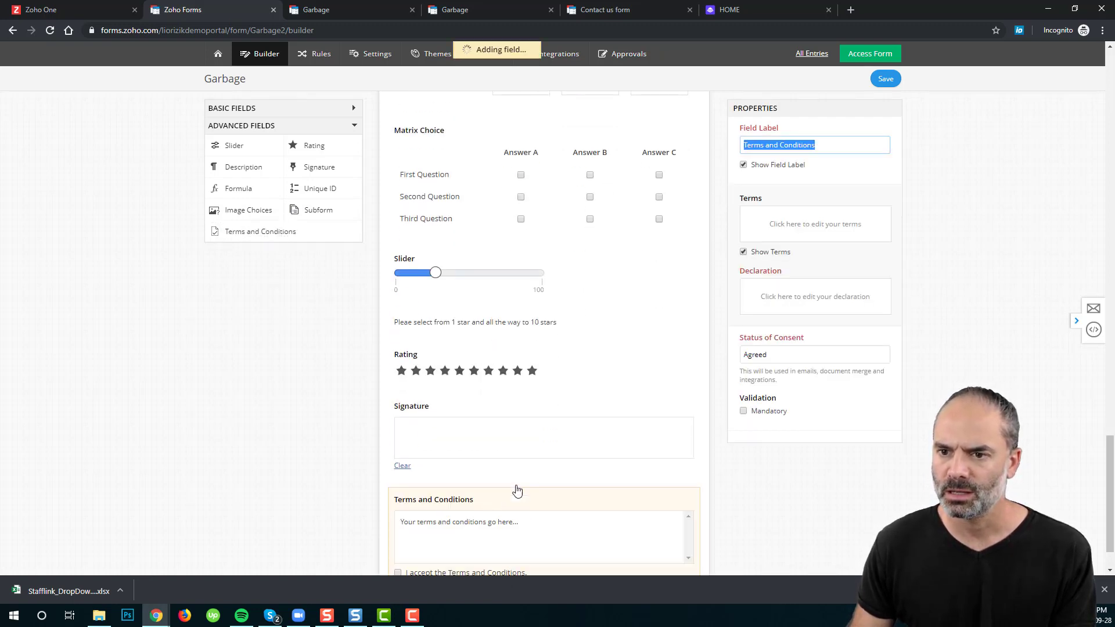
scroll(515, 356, down, 1)
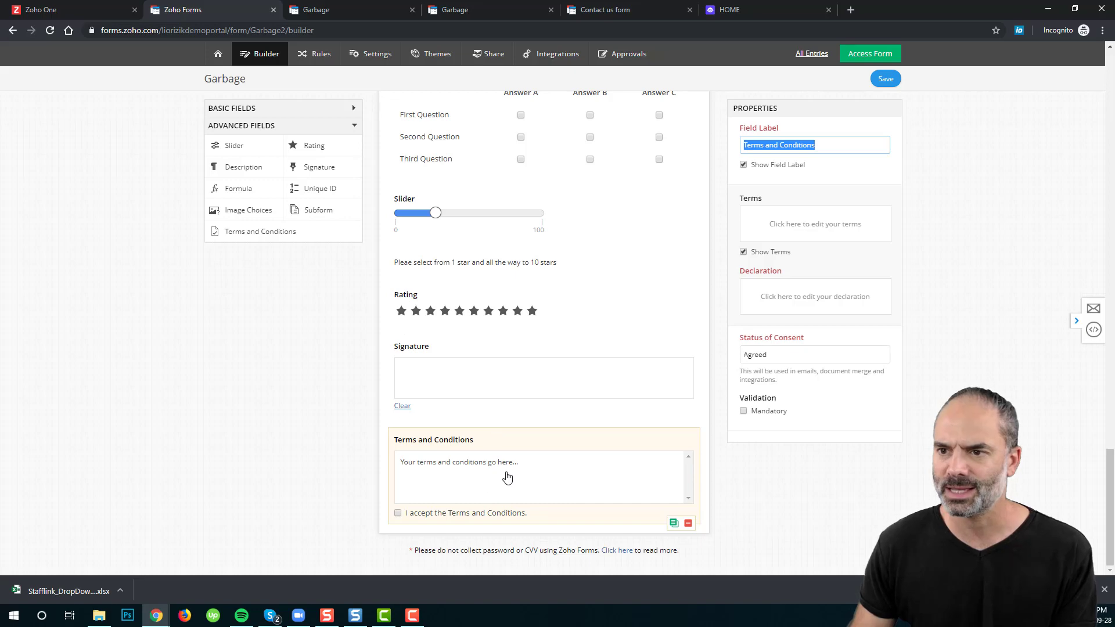
click(783, 146)
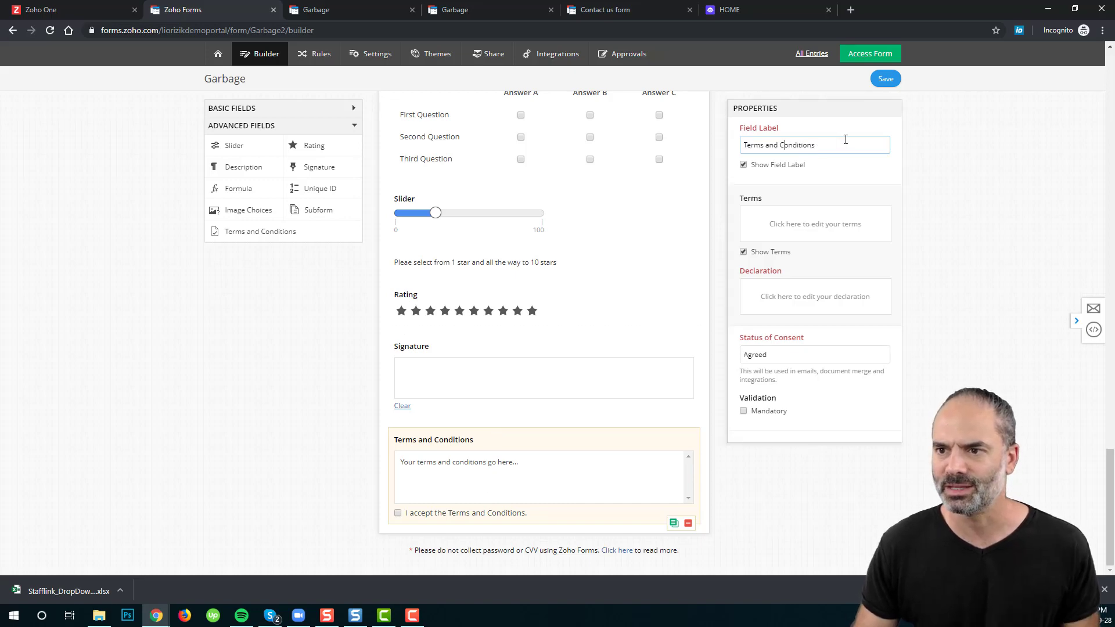
Step: Fill the terms text with repeated copies of the placeholder line and save the form
click(811, 229)
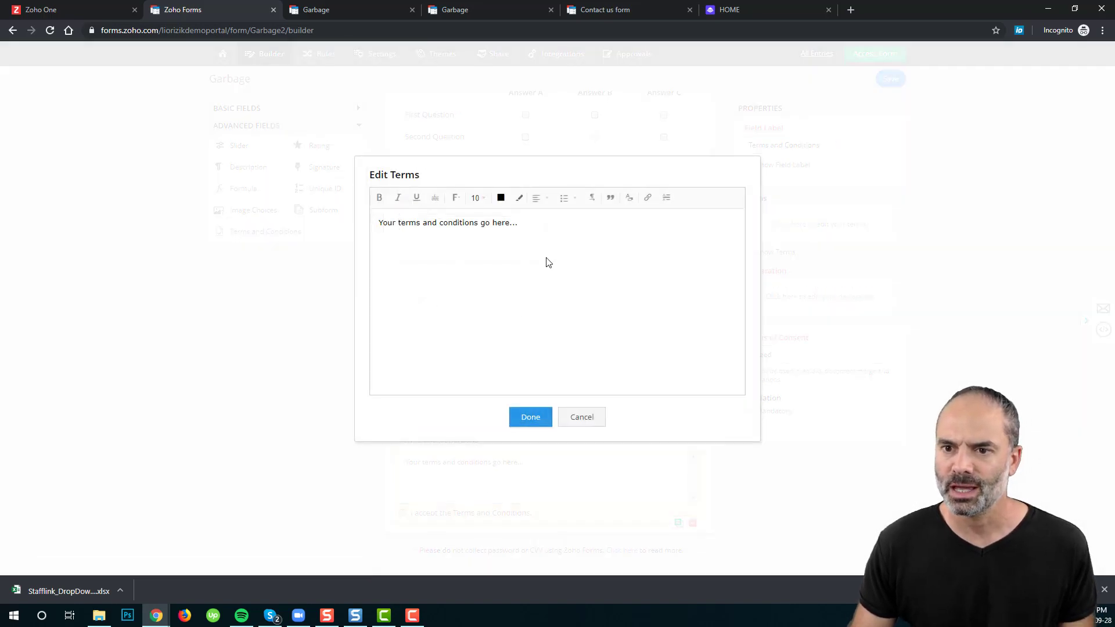
drag(554, 225, 284, 221)
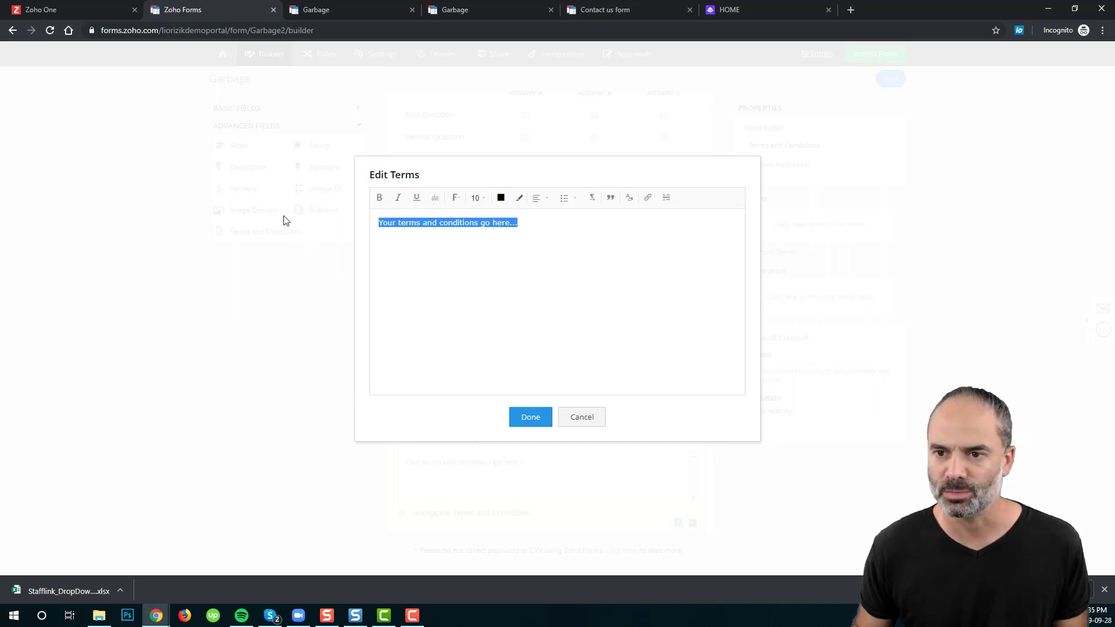
key(ctrl+c)
key(ctrl+v)
key(Return)
key(ctrl+v)
key(Return)
key(ctrl+v)
key(Return)
key(ctrl+v)
key(ctrl+v)
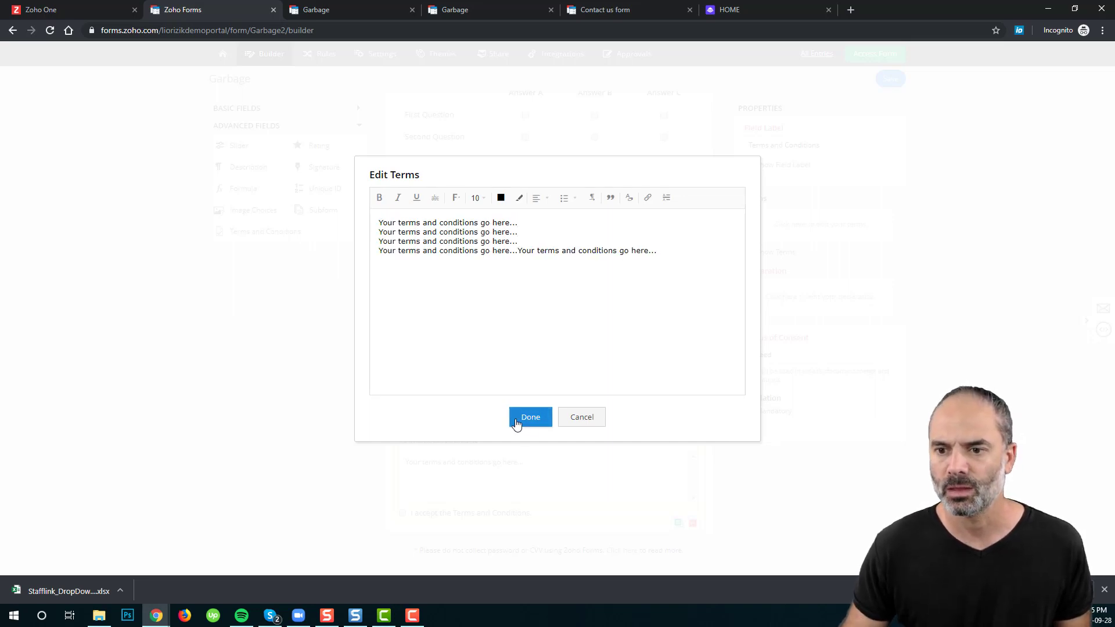
click(525, 419)
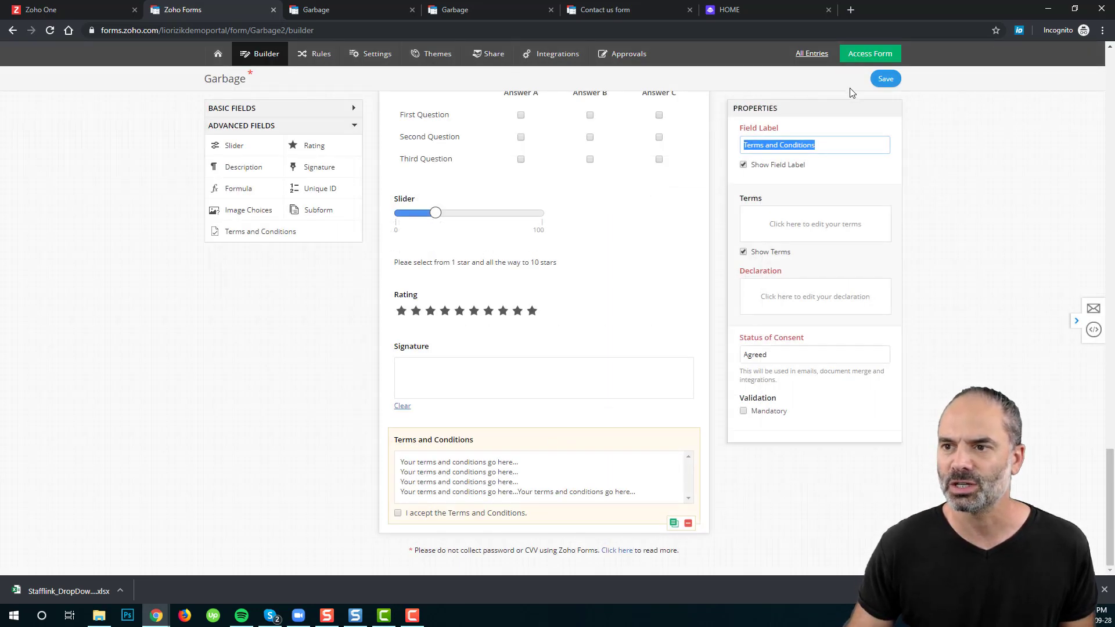
click(883, 79)
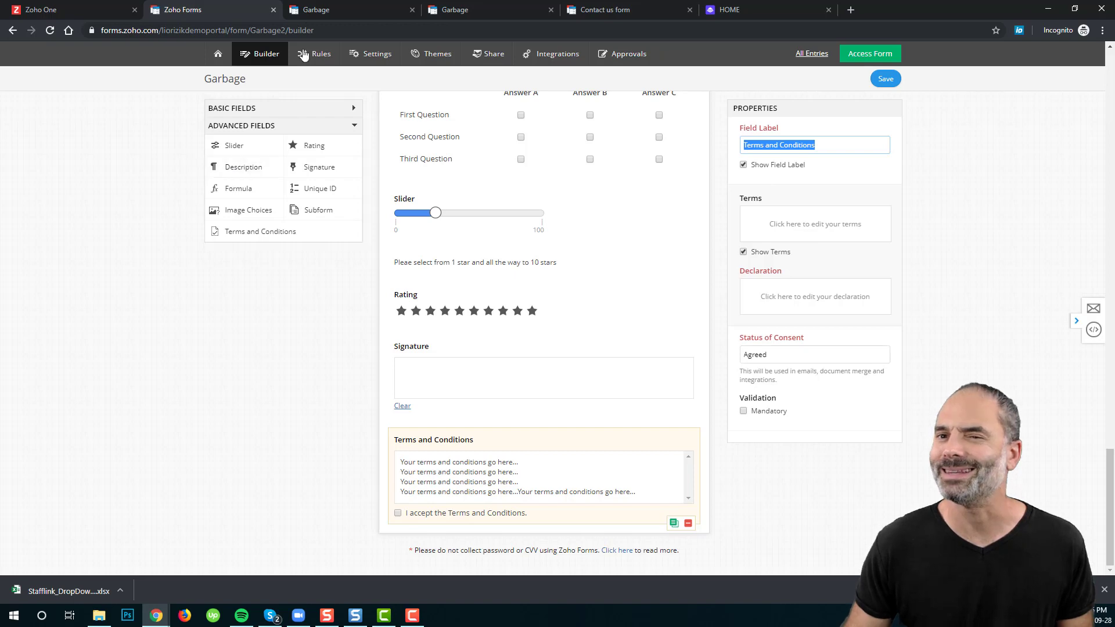
click(318, 18)
Step: Reload the live form and select the Terms and Conditions text
click(50, 31)
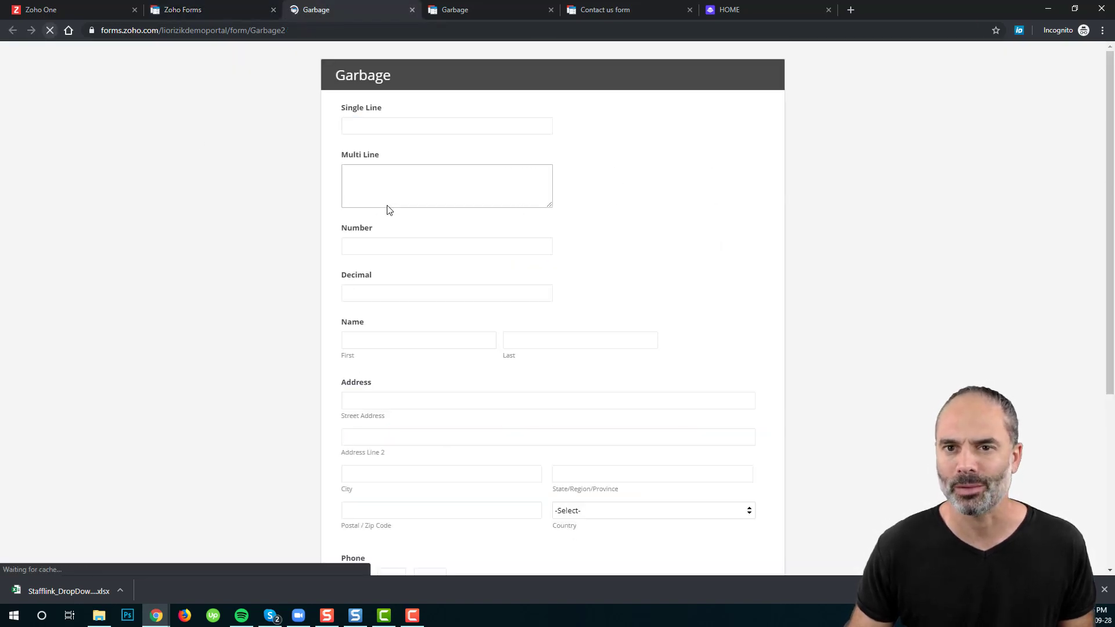
scroll(511, 291, down, 10)
scroll(506, 289, down, 10)
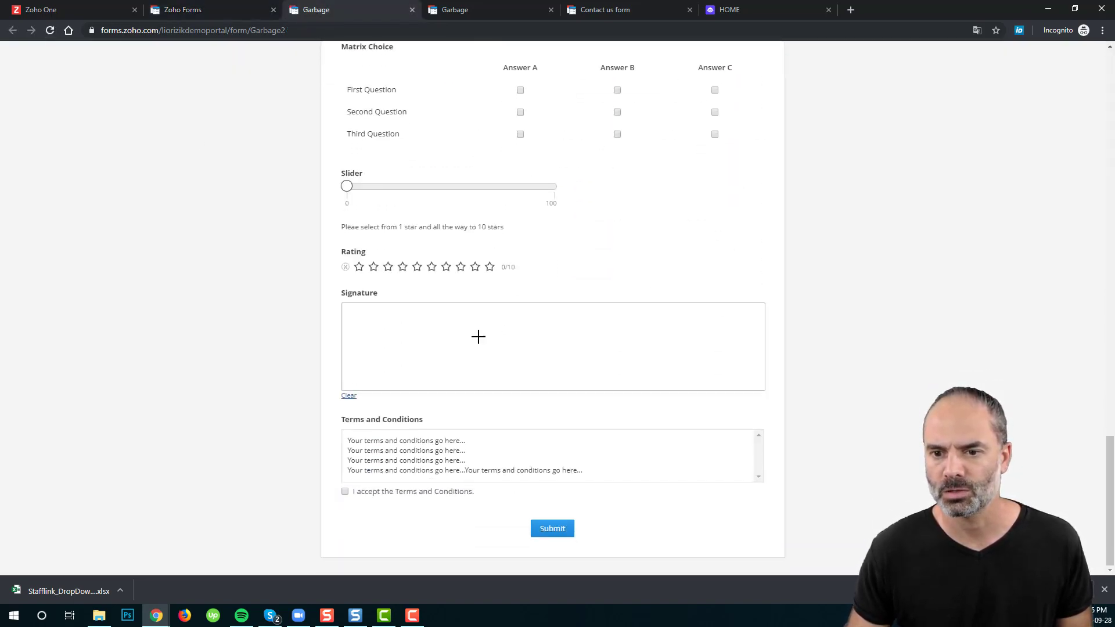
drag(351, 441, 459, 461)
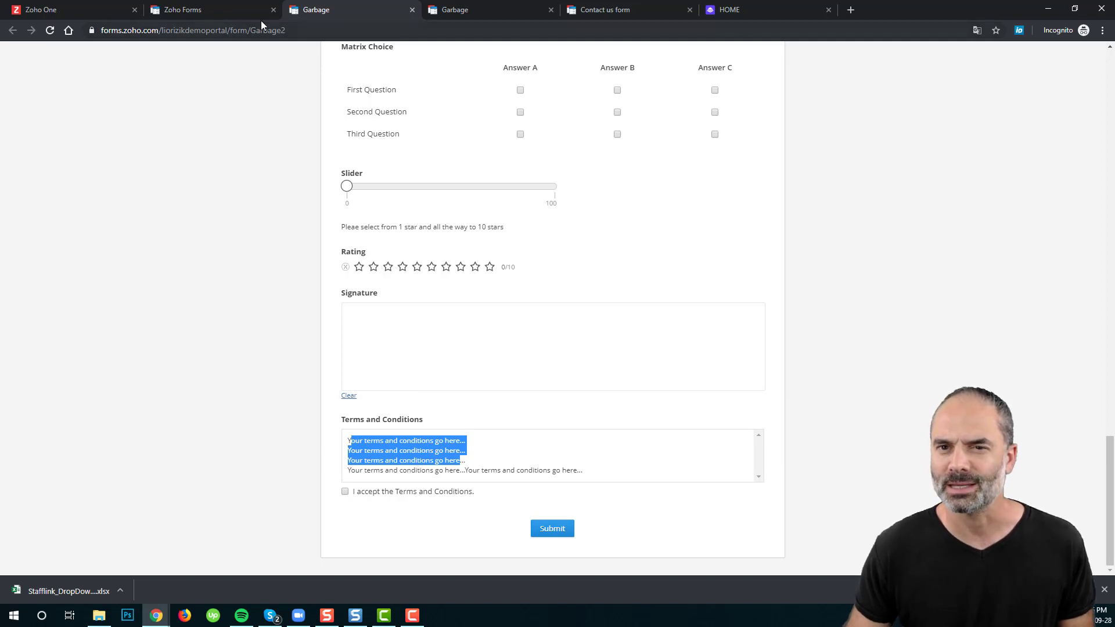
Step: Back in the builder, expand the Basic Fields and then Advanced Fields lists
click(228, 12)
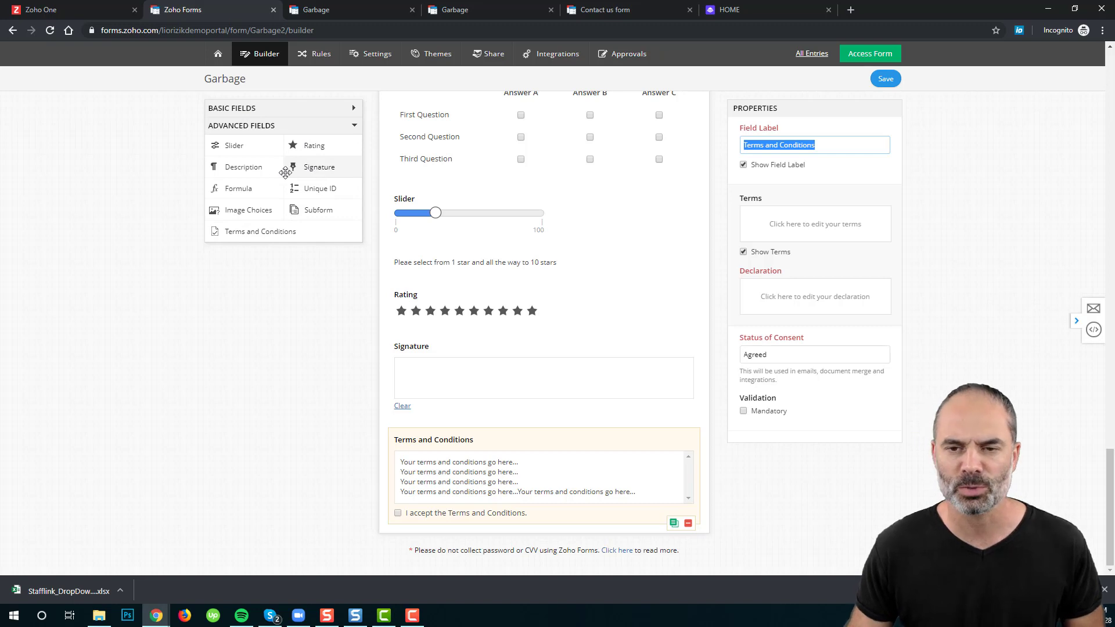
click(348, 108)
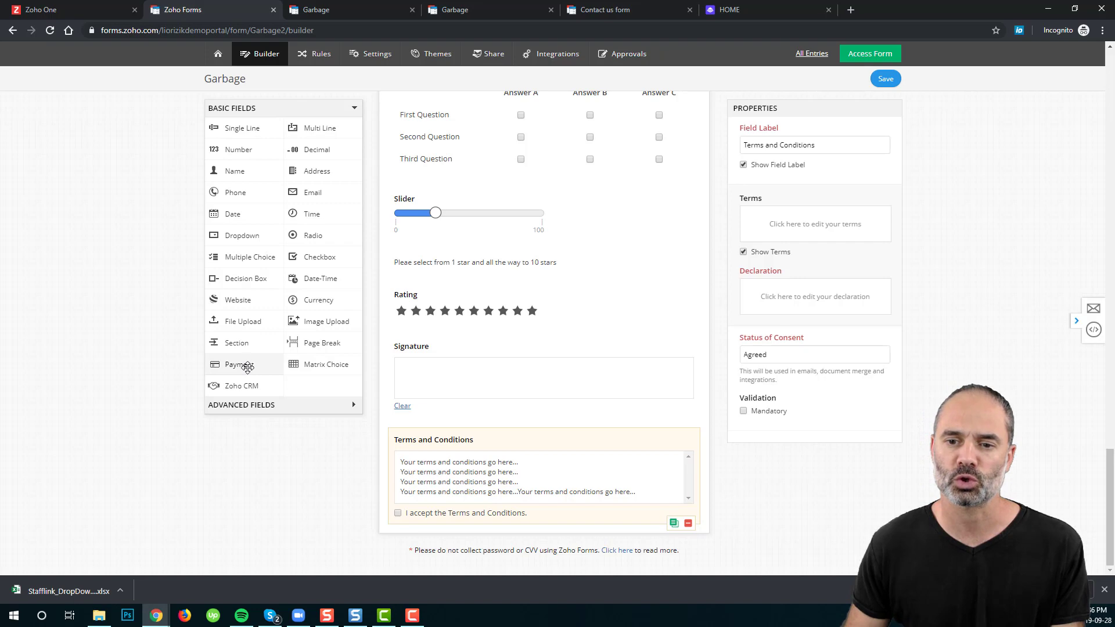
click(266, 405)
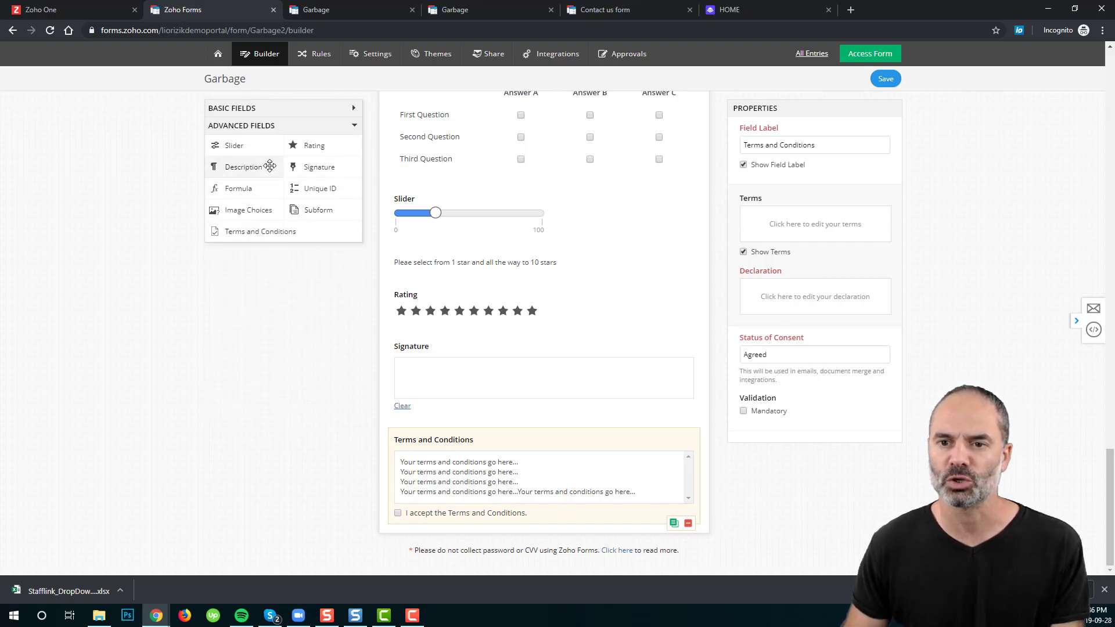